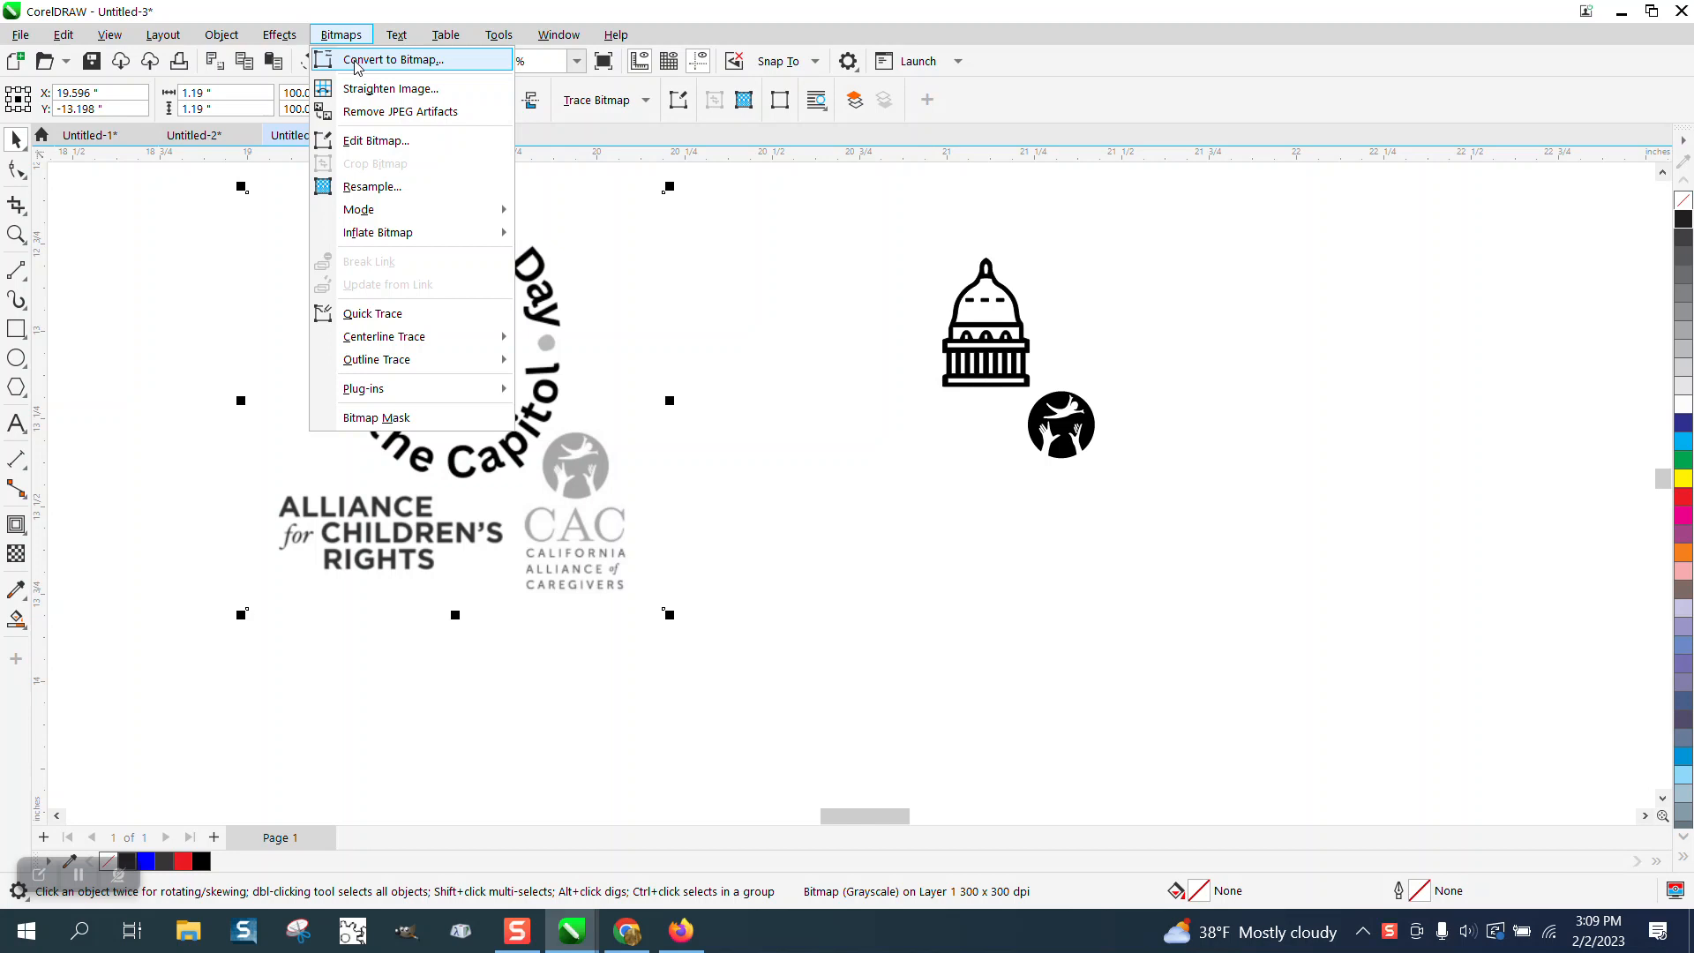
# Check the grayscale logo bitmap's image size and resolution in the Resample settings.
pyautogui.click(952, 575)
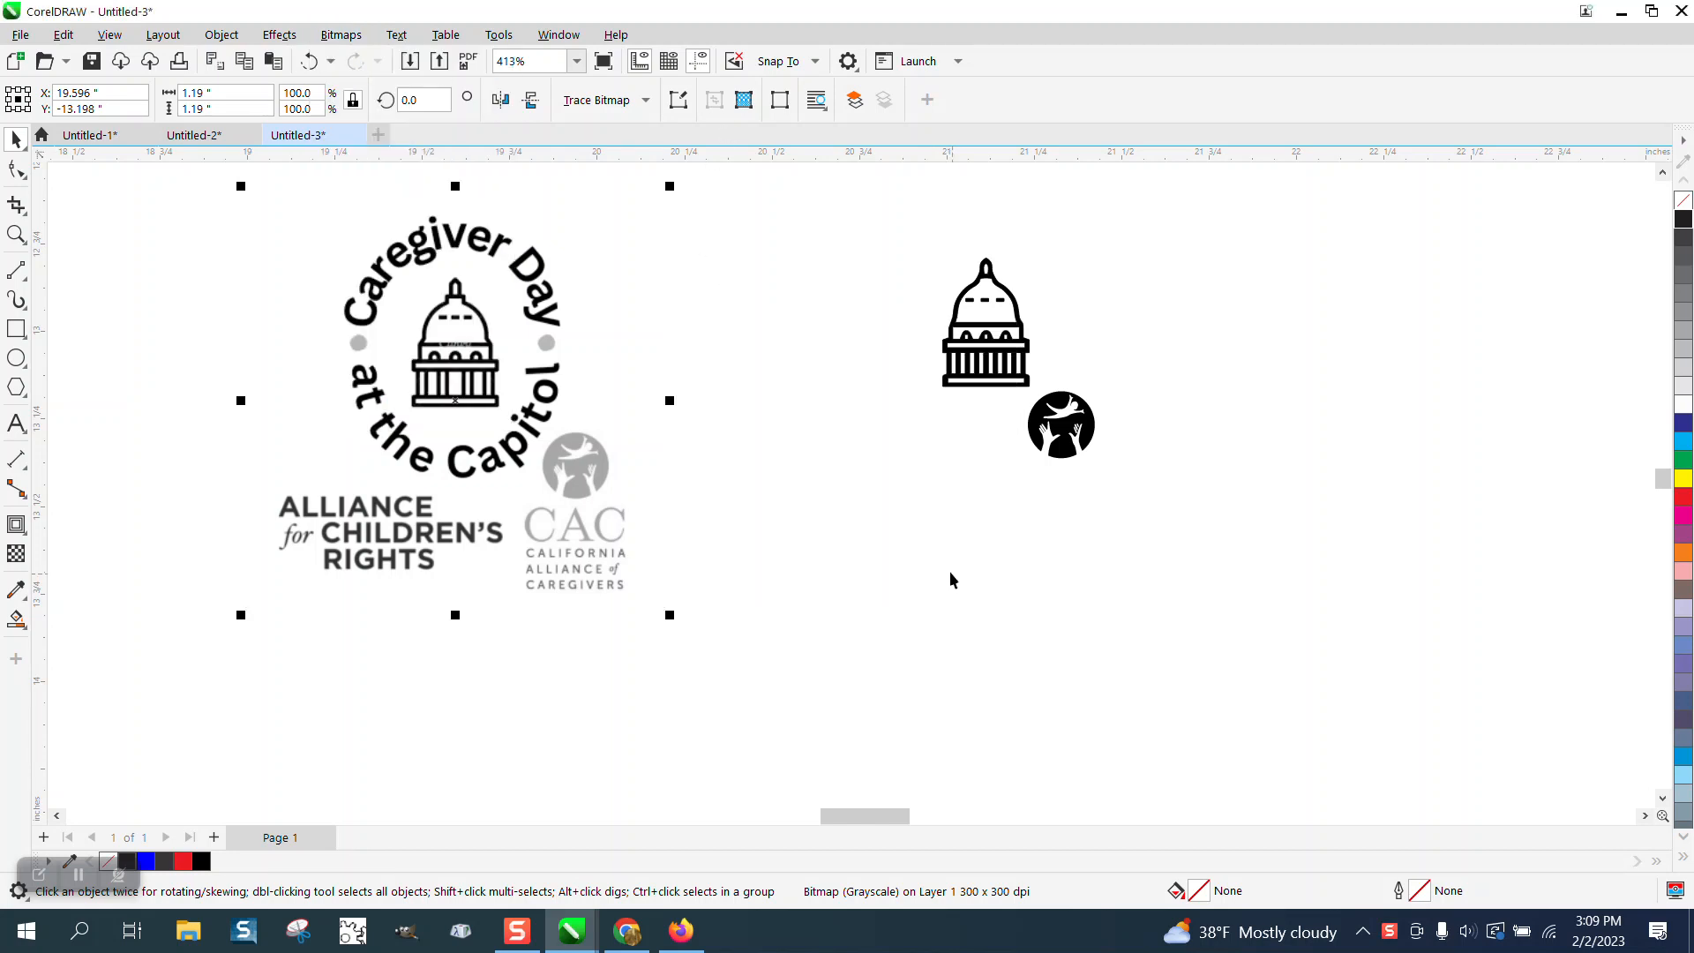
pyautogui.click(340, 34)
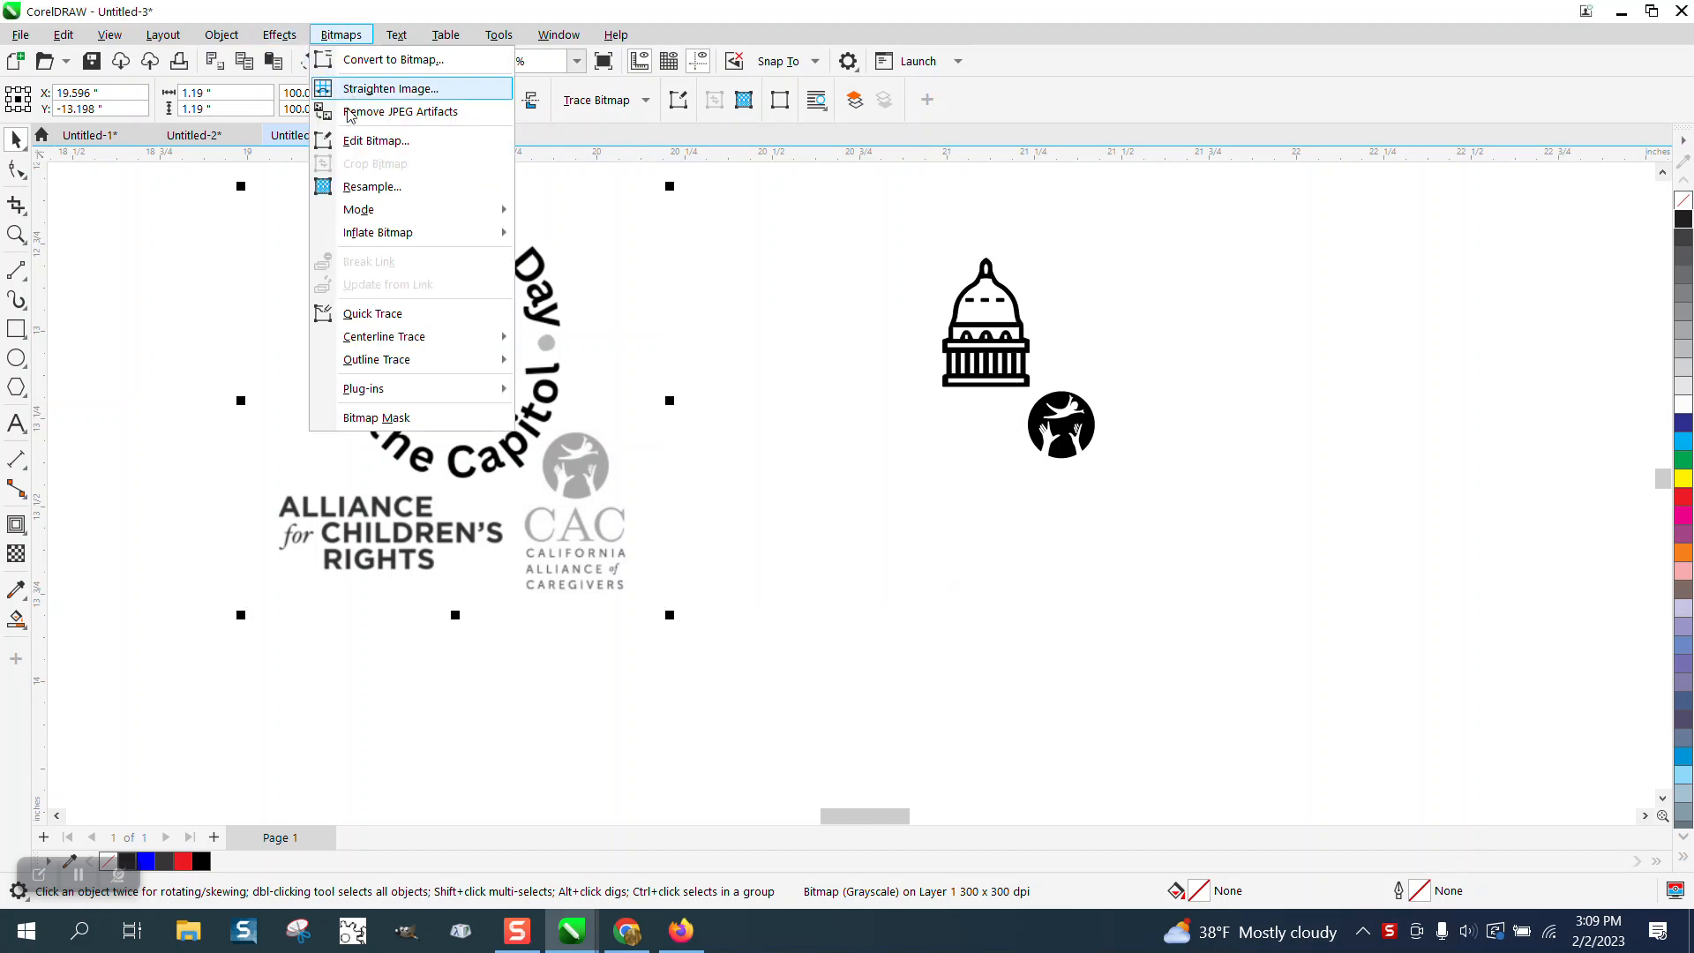
pyautogui.click(363, 187)
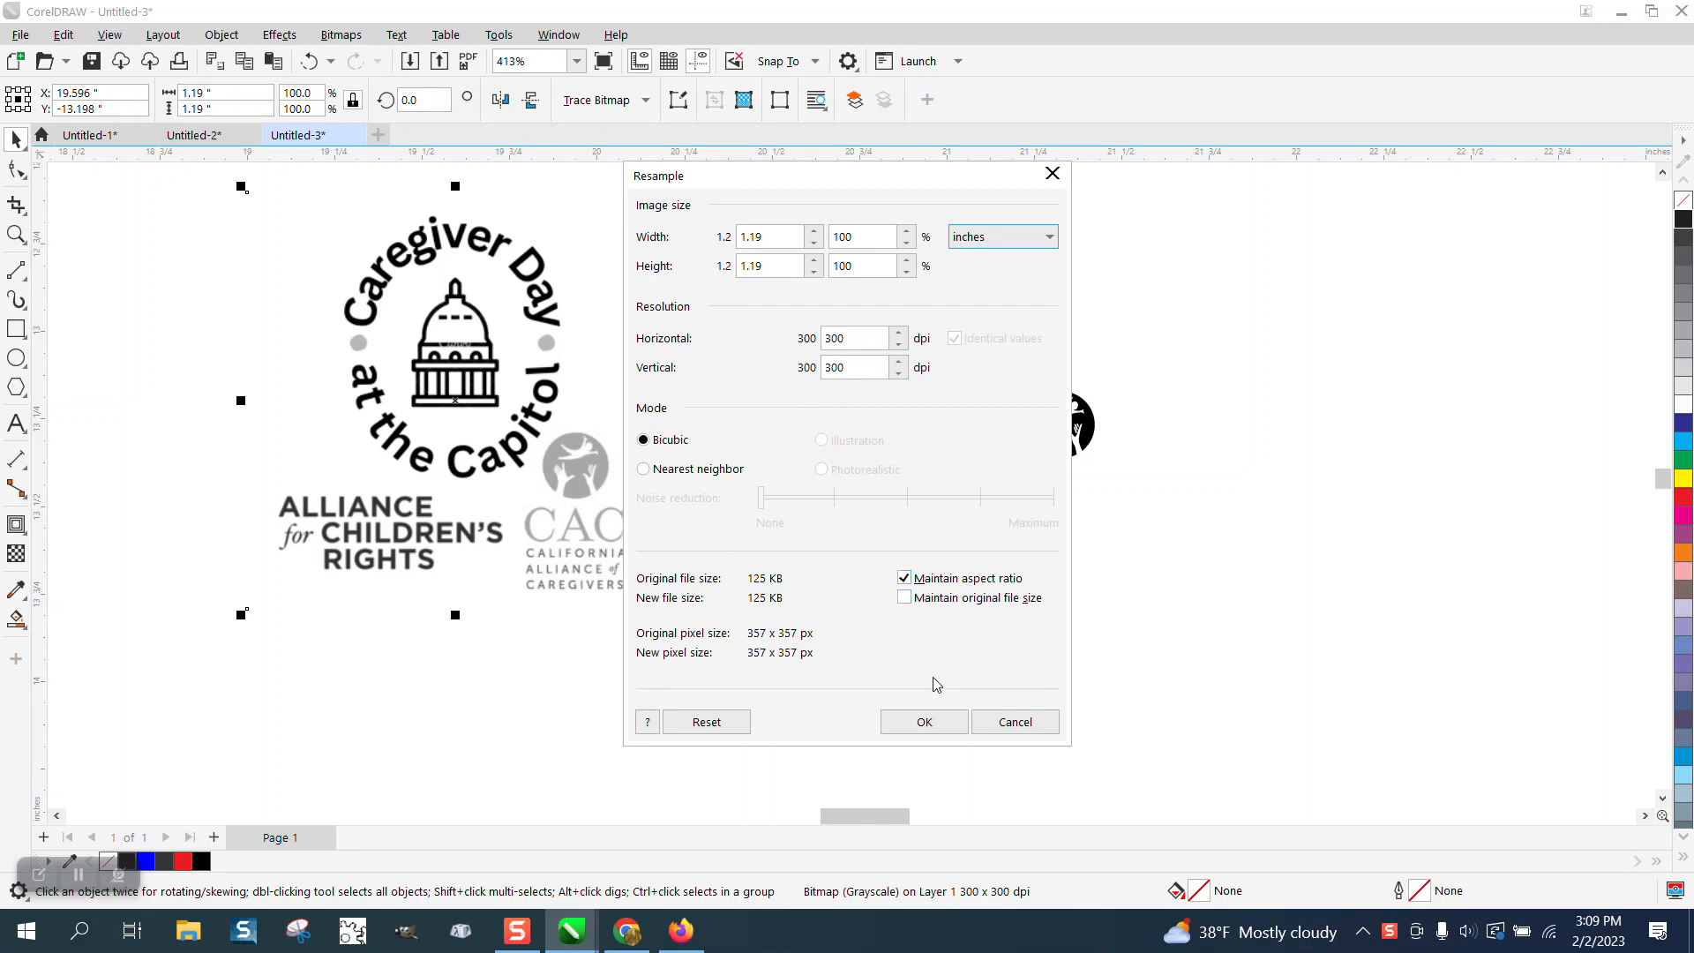
pyautogui.click(924, 720)
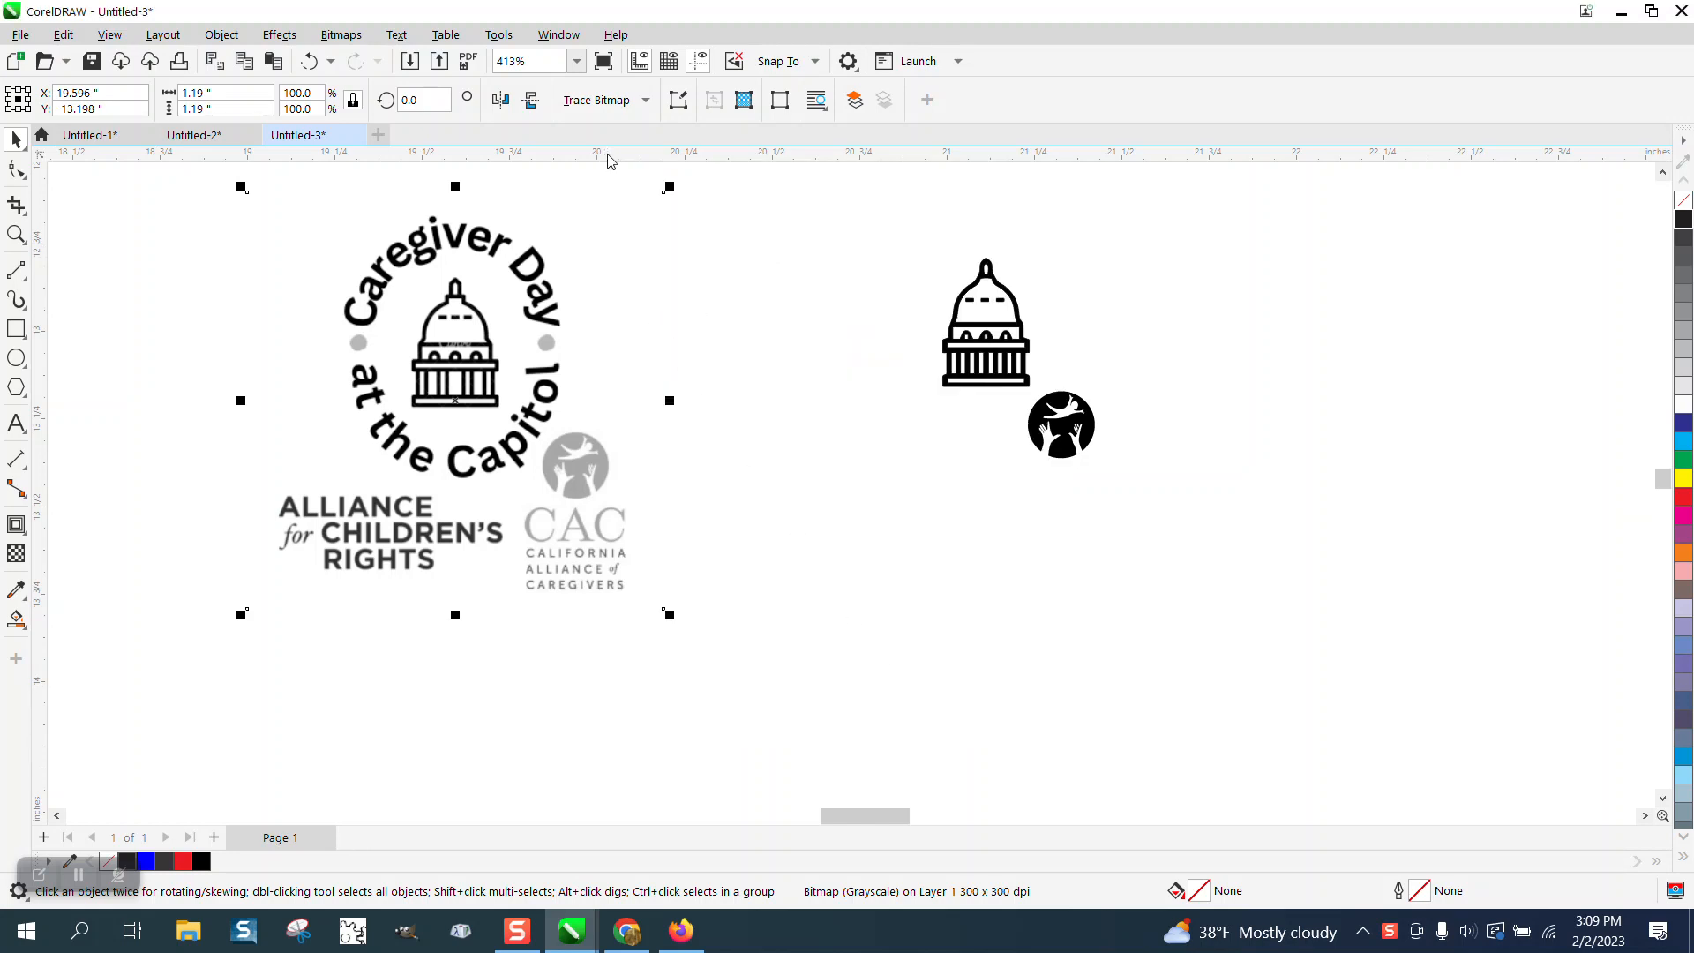
# Examine the edges of the lettering and the Capitol building up close in the grayscale logo bitmap.
pyautogui.click(16, 233)
pyautogui.moveTo(484, 216); pyautogui.dragTo(626, 297)
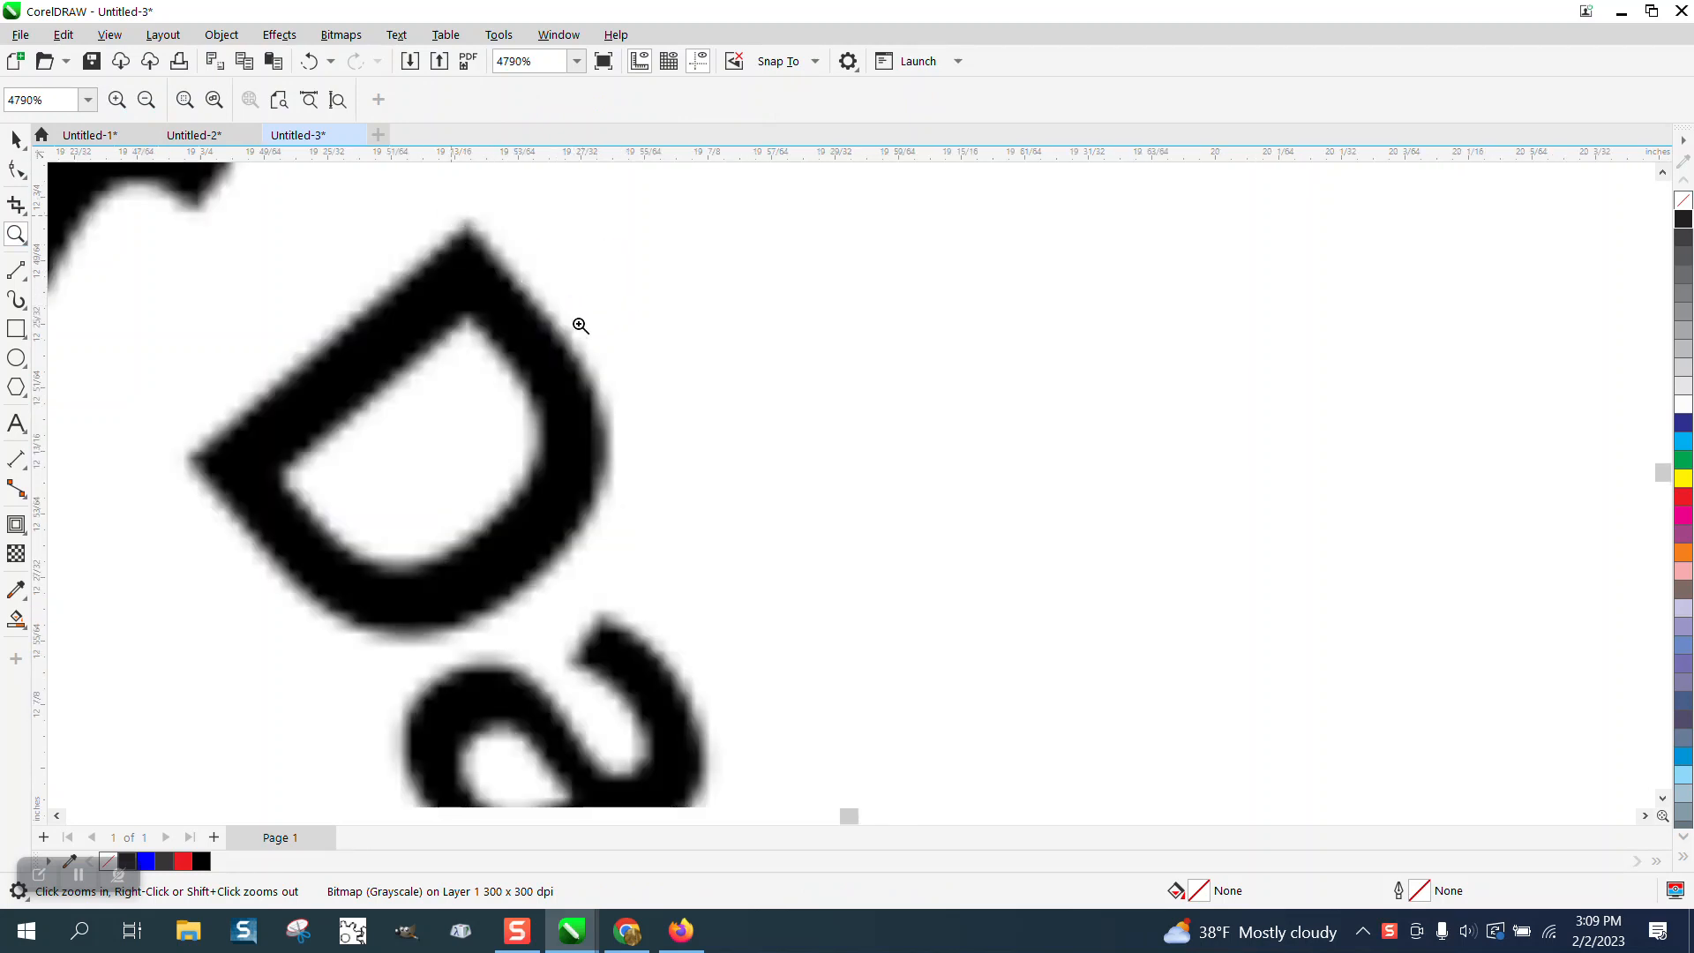
pyautogui.scroll(2, 555, 292)
pyautogui.scroll(-5, 551, 265)
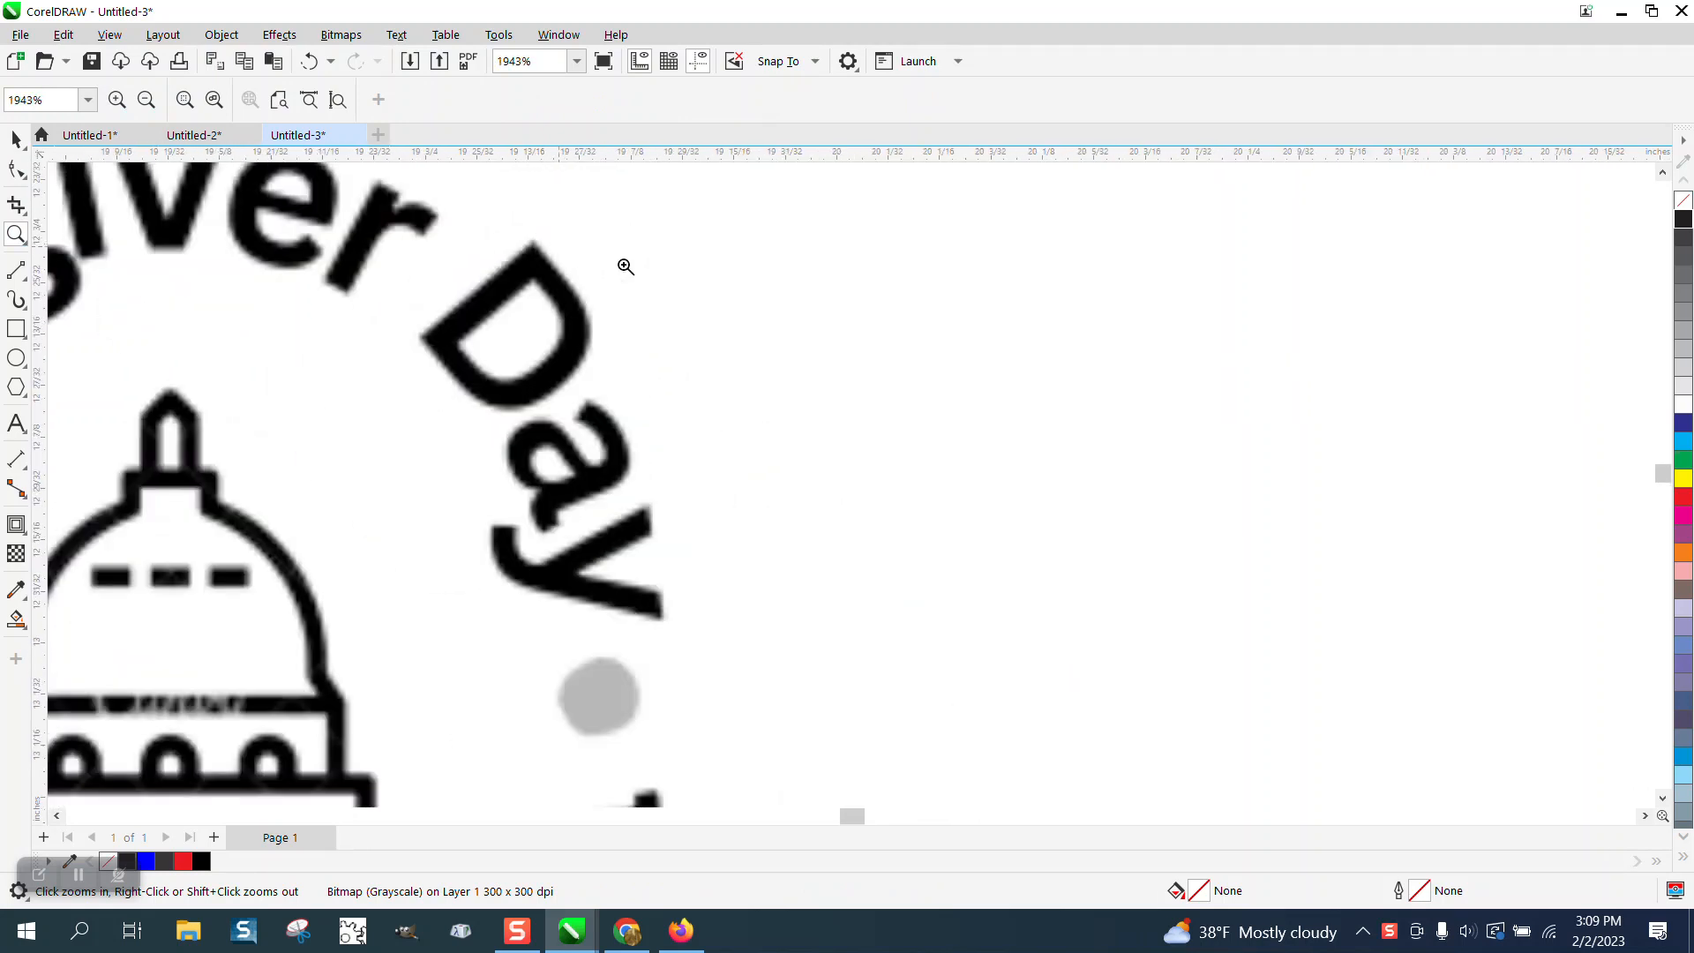
pyautogui.scroll(-1, 569, 260)
pyautogui.moveTo(345, 322); pyautogui.dragTo(482, 405)
pyautogui.scroll(-1, 478, 346)
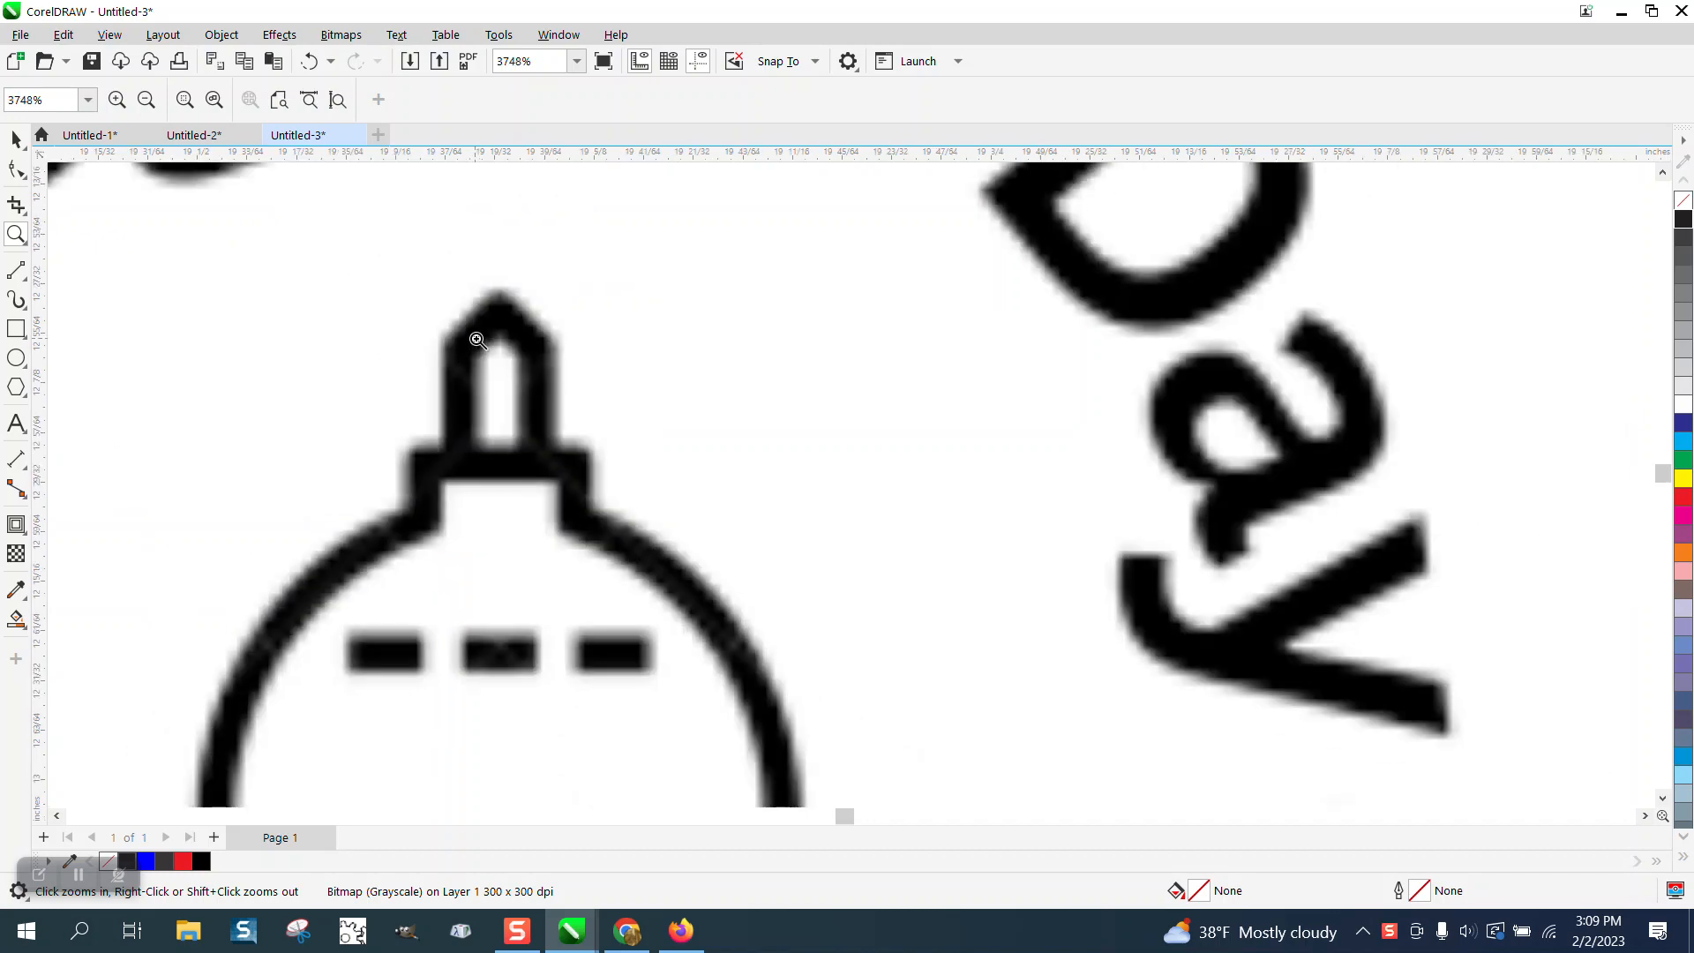
pyautogui.scroll(-4, 477, 340)
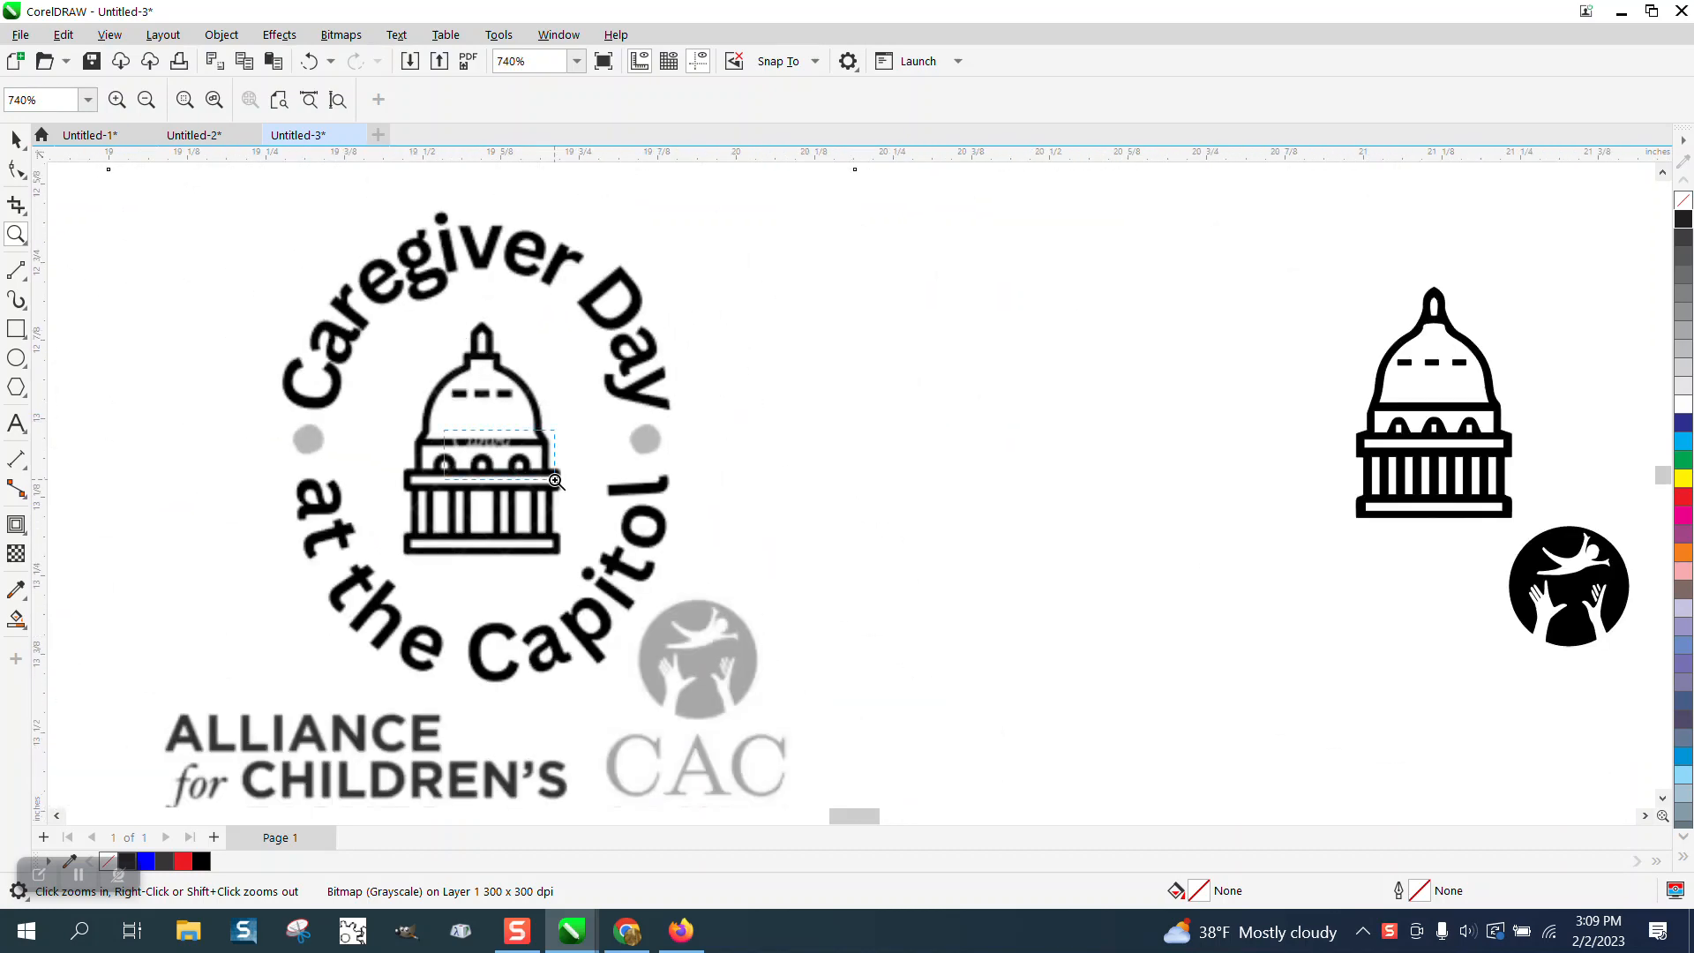
pyautogui.moveTo(555, 479); pyautogui.dragTo(555, 479)
pyautogui.scroll(-1, 640, 305)
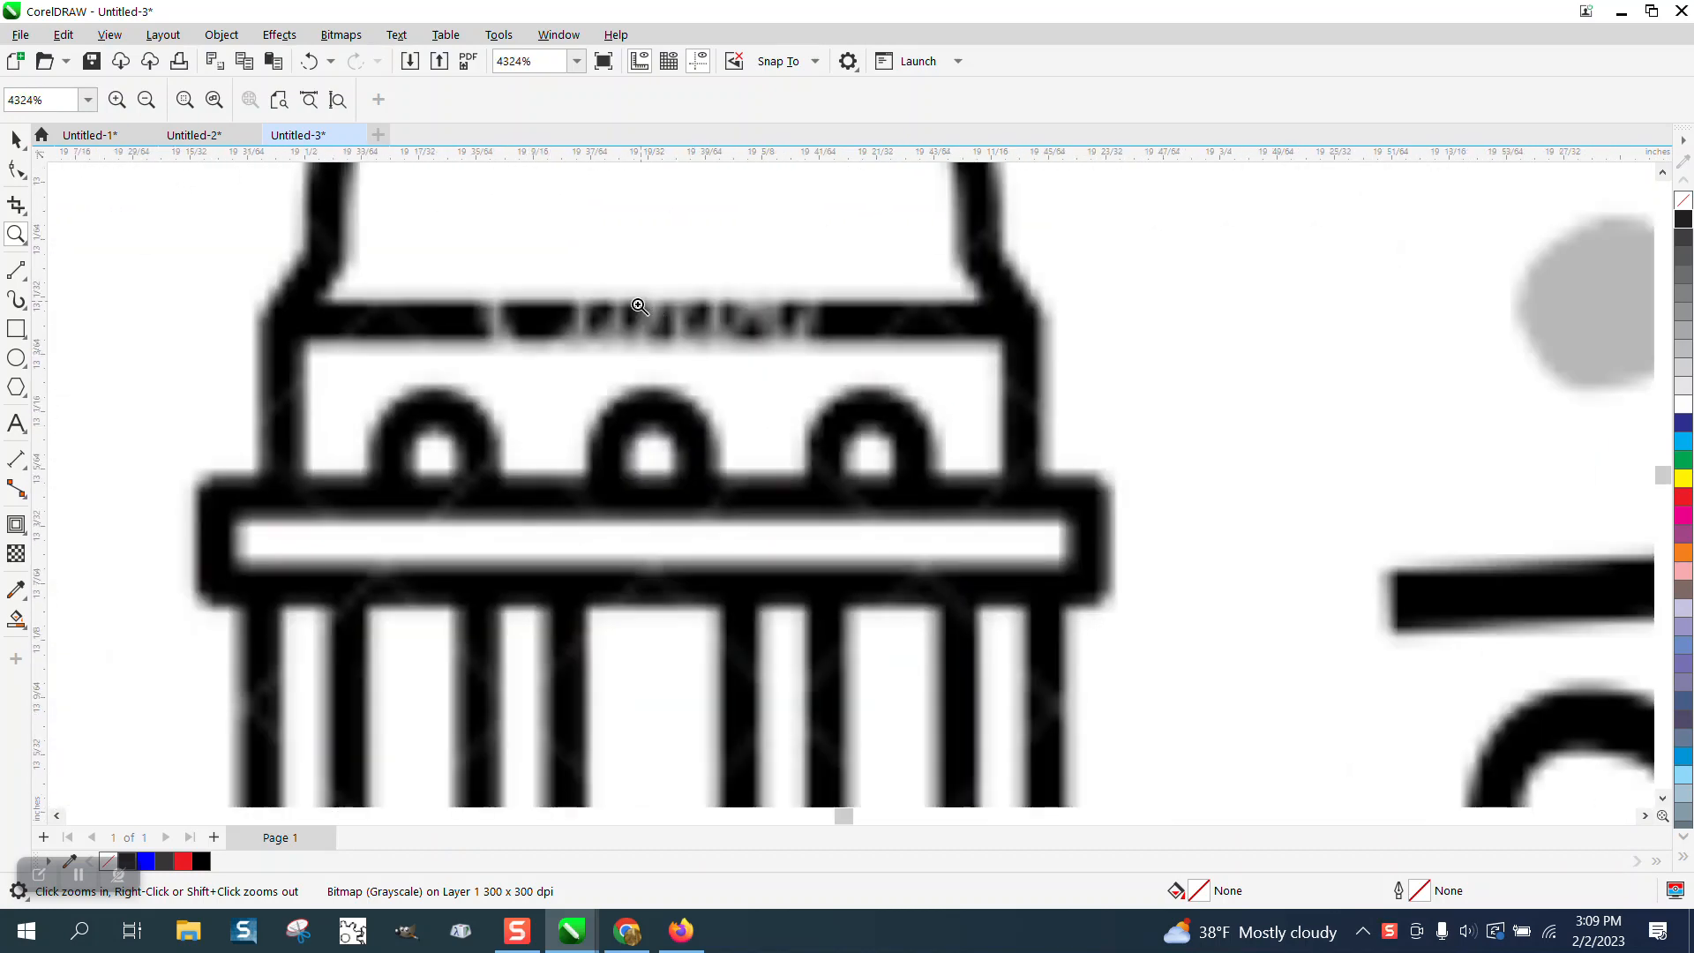
pyautogui.scroll(-3, 640, 305)
pyautogui.scroll(-1, 607, 394)
pyautogui.scroll(-1, 606, 394)
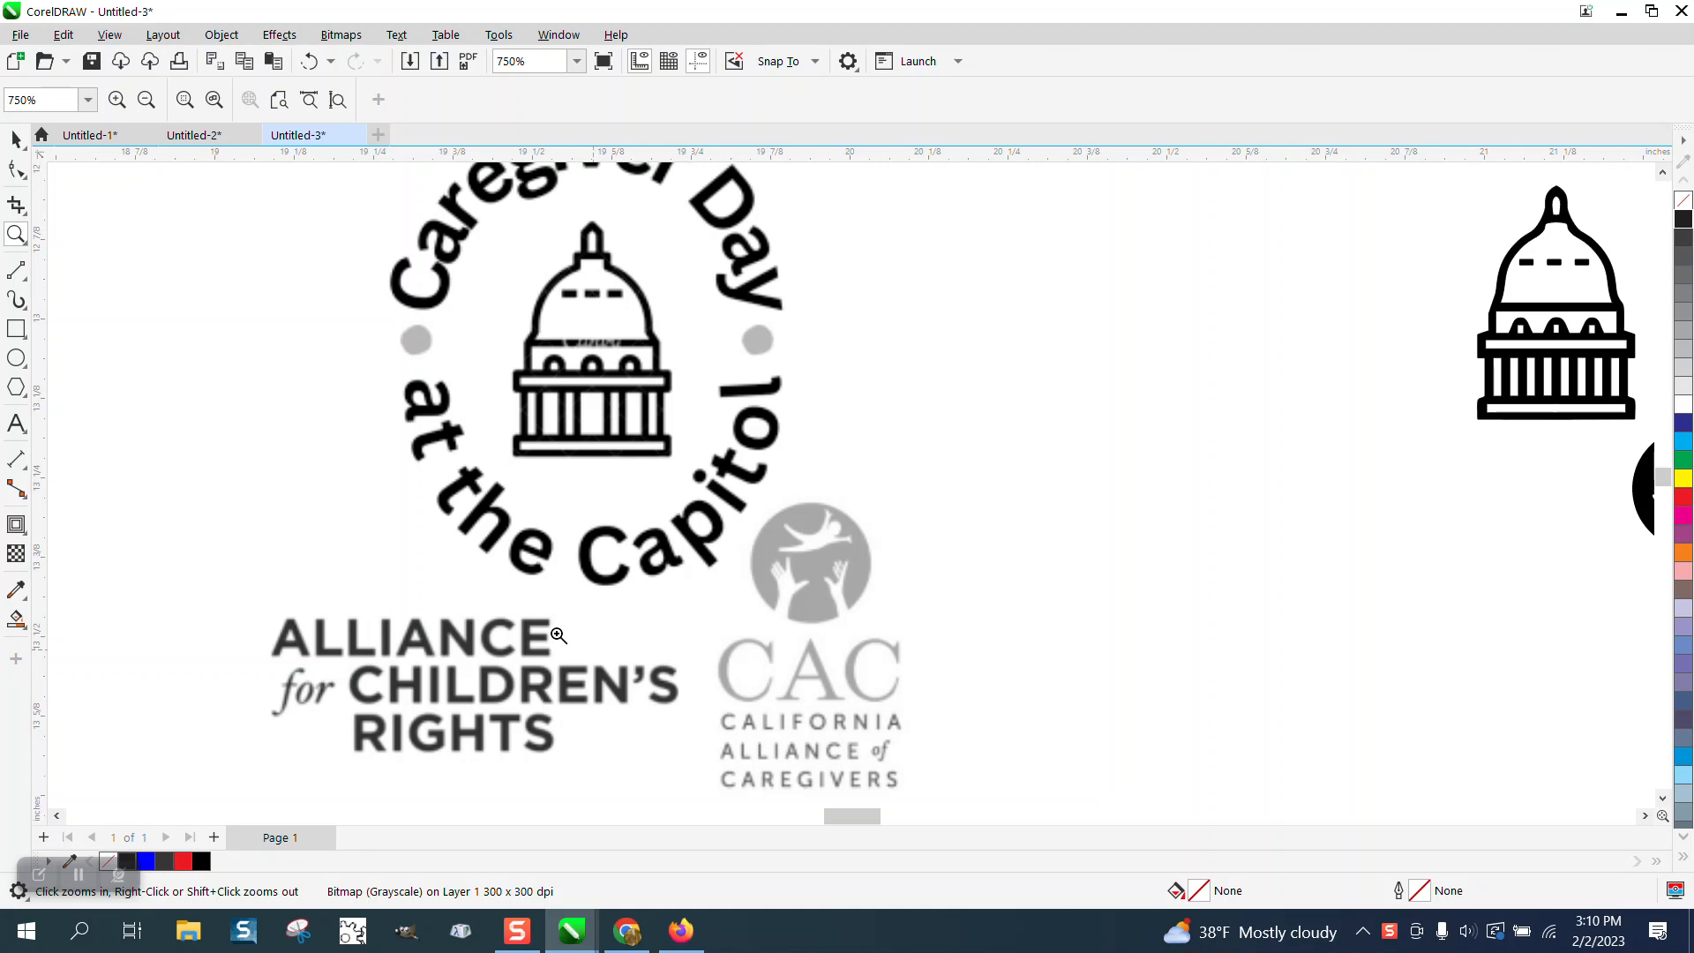
pyautogui.scroll(-1, 558, 634)
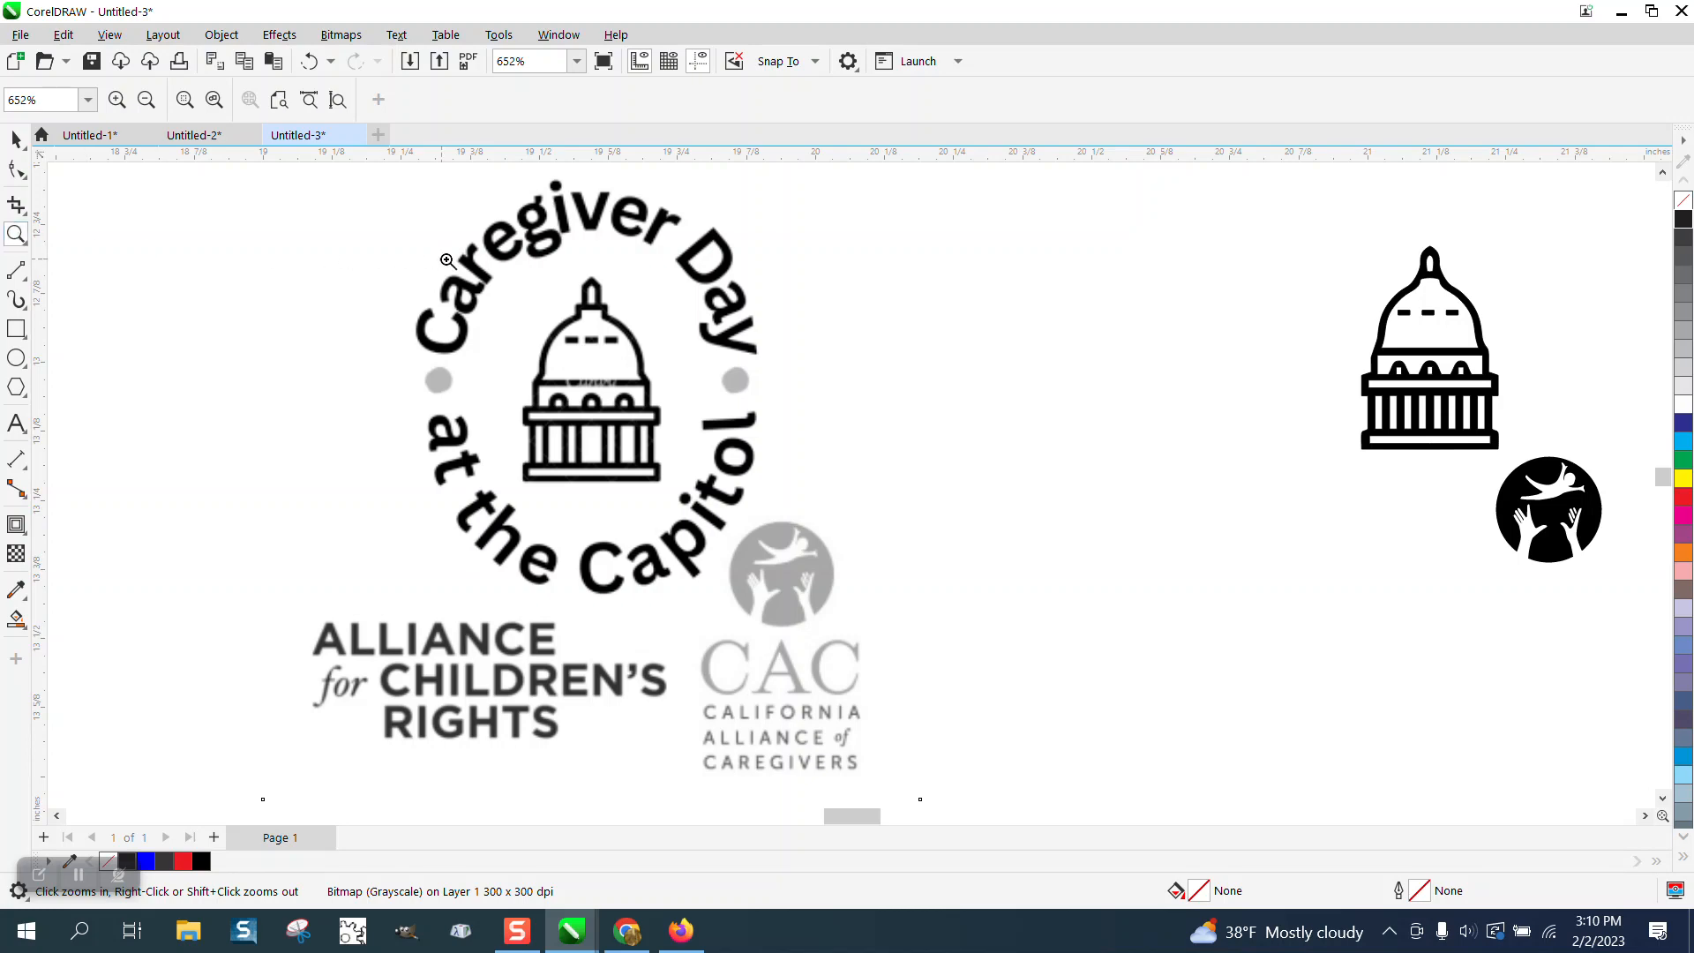
# Set the nudge distance to 2 inches and place a duplicate of the logo bitmap 2 inches left of the original.
pyautogui.click(16, 139)
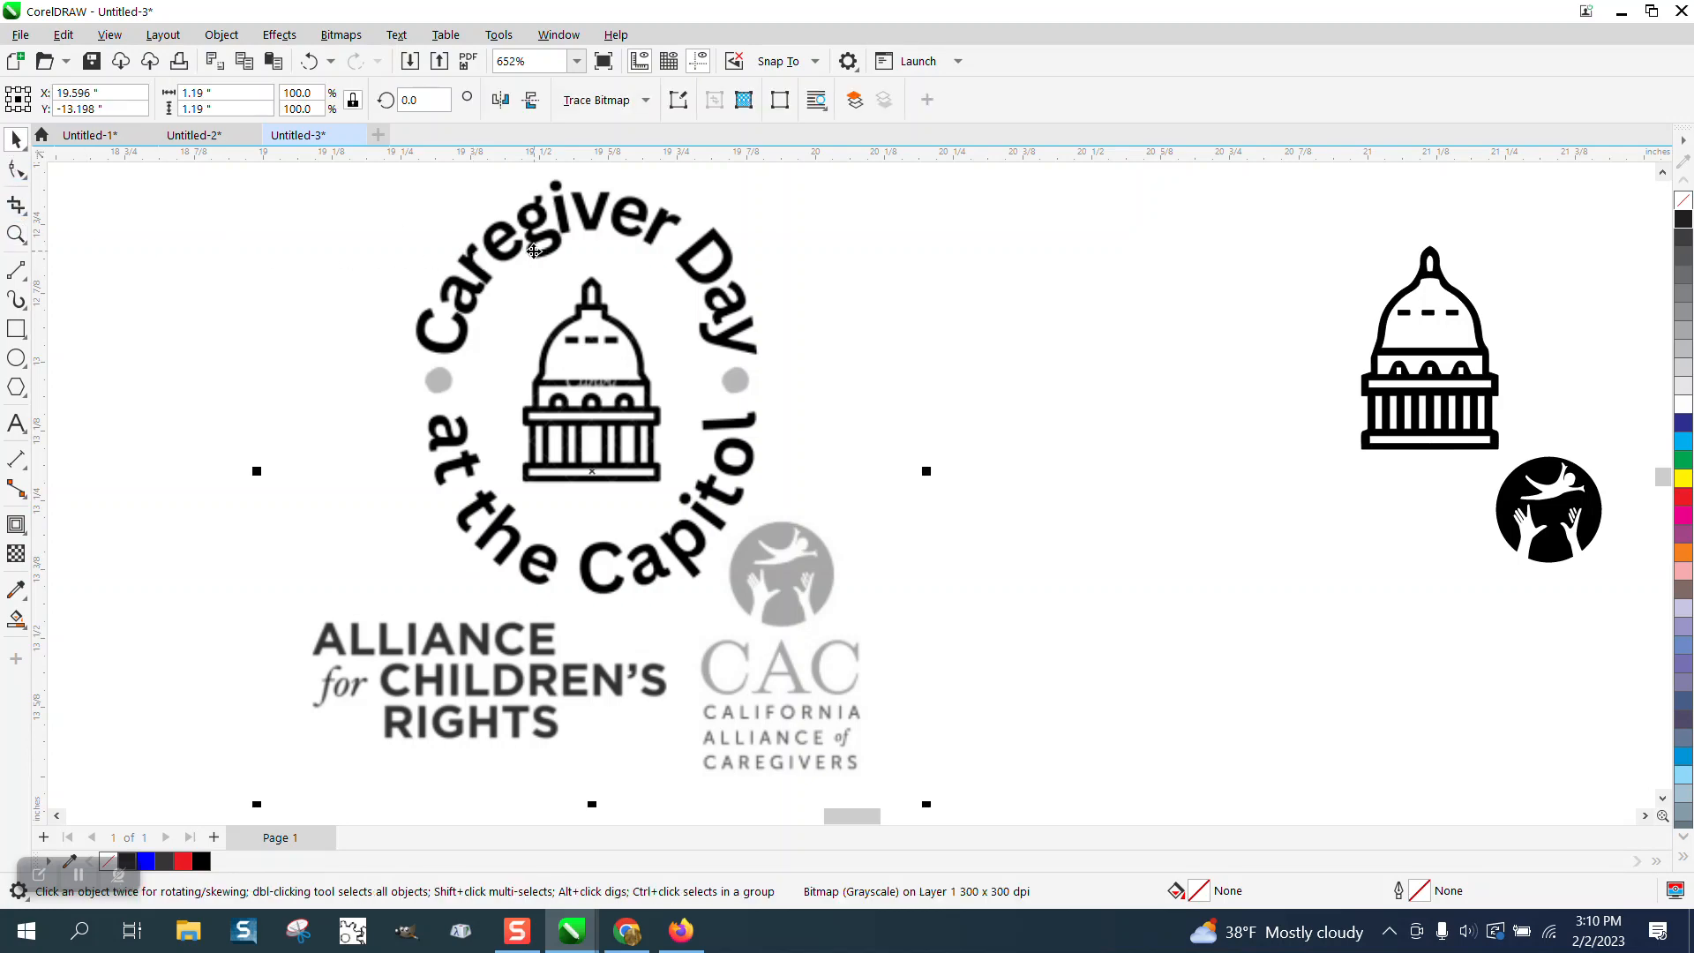
pyautogui.click(385, 226)
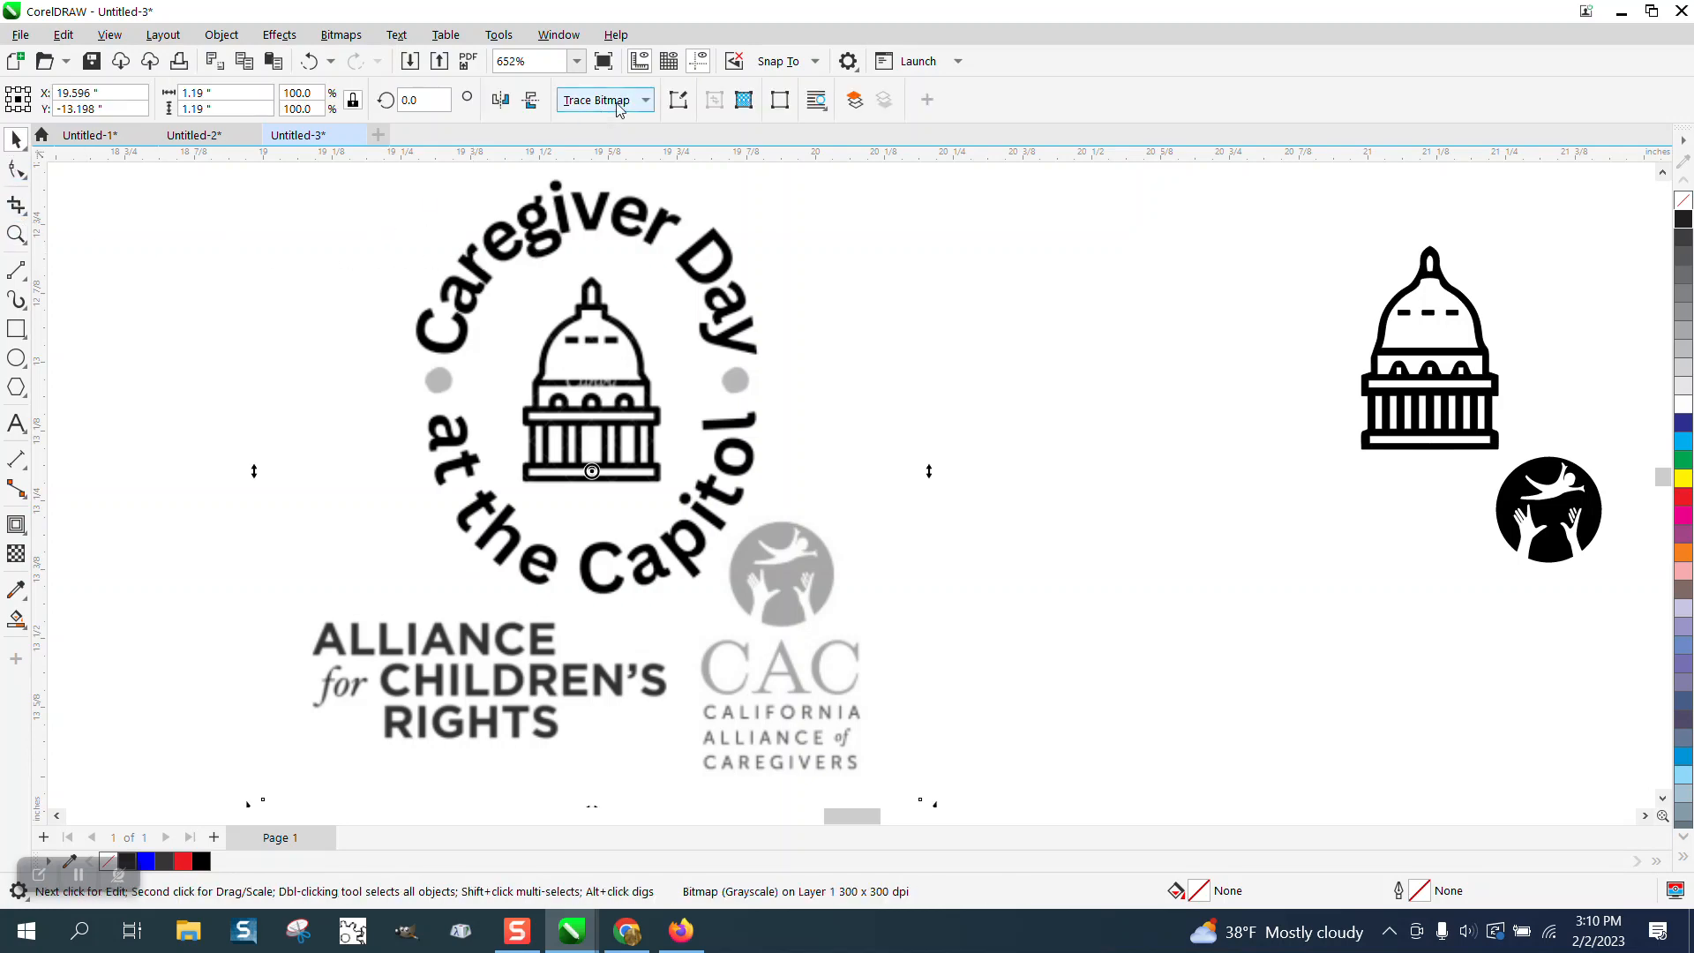
pyautogui.click(948, 222)
pyautogui.doubleClick(742, 101)
pyautogui.write('2')
pyautogui.click(727, 252)
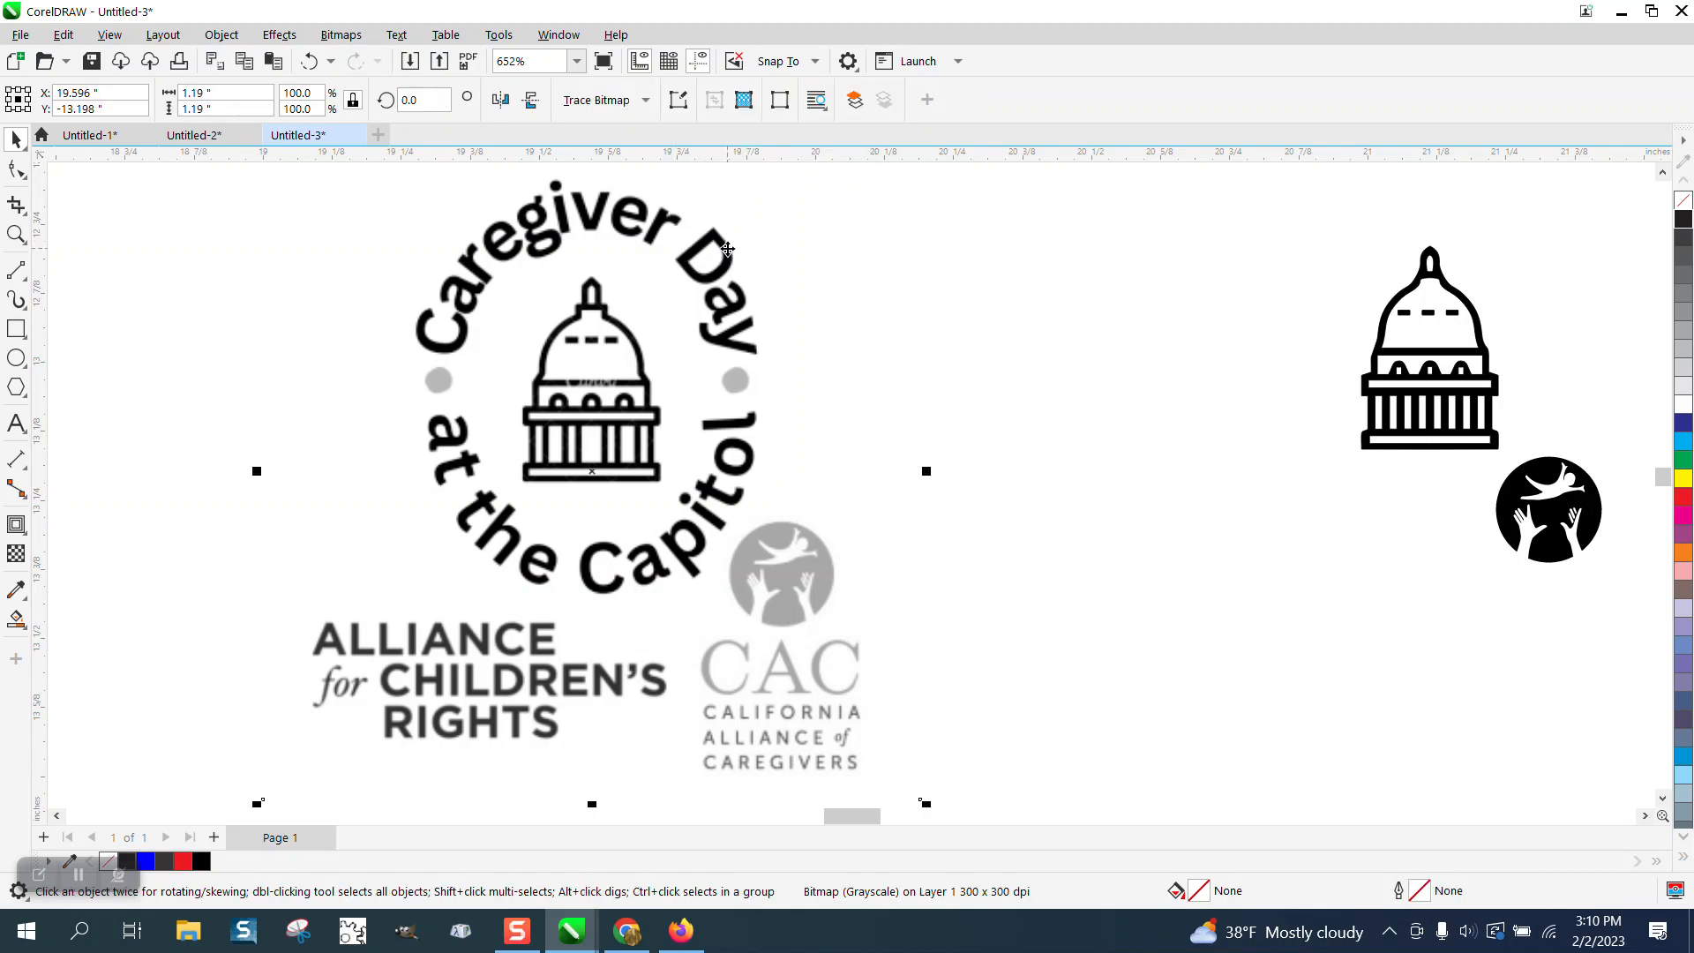
pyautogui.press('Left')
pyautogui.scroll(-2, 858, 186)
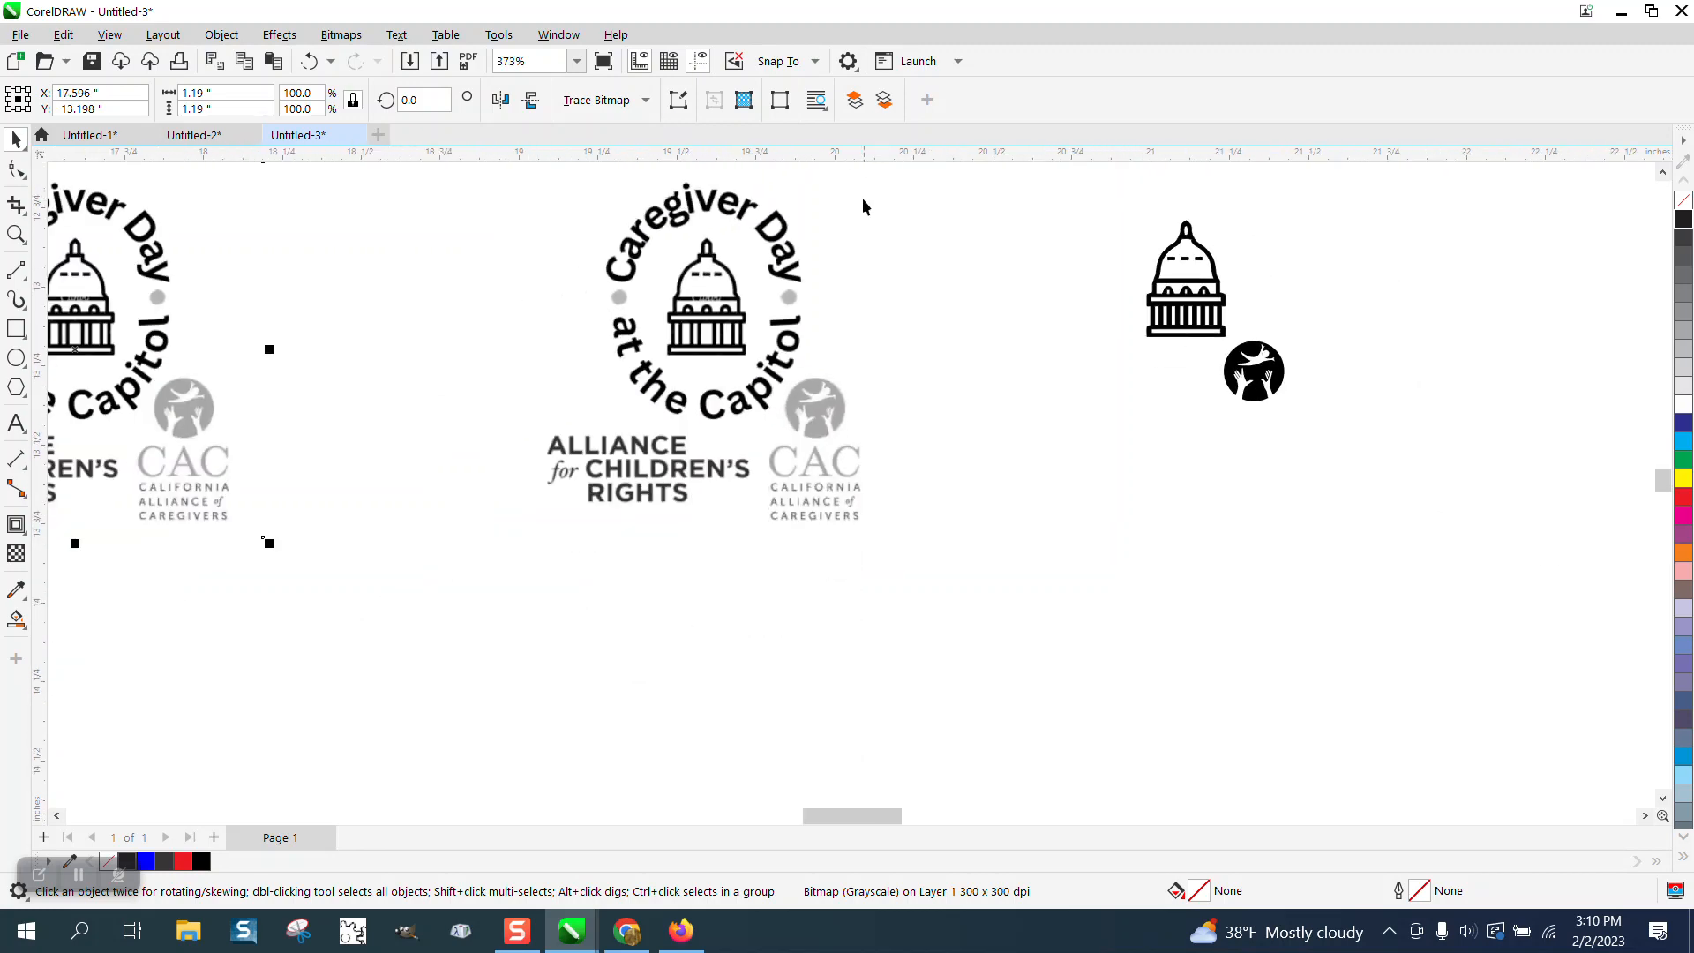
# Outline-trace the original logo bitmap as Clipart with detail raised to 97, and move the traced group below and right of the bitmap.
pyautogui.click(777, 212)
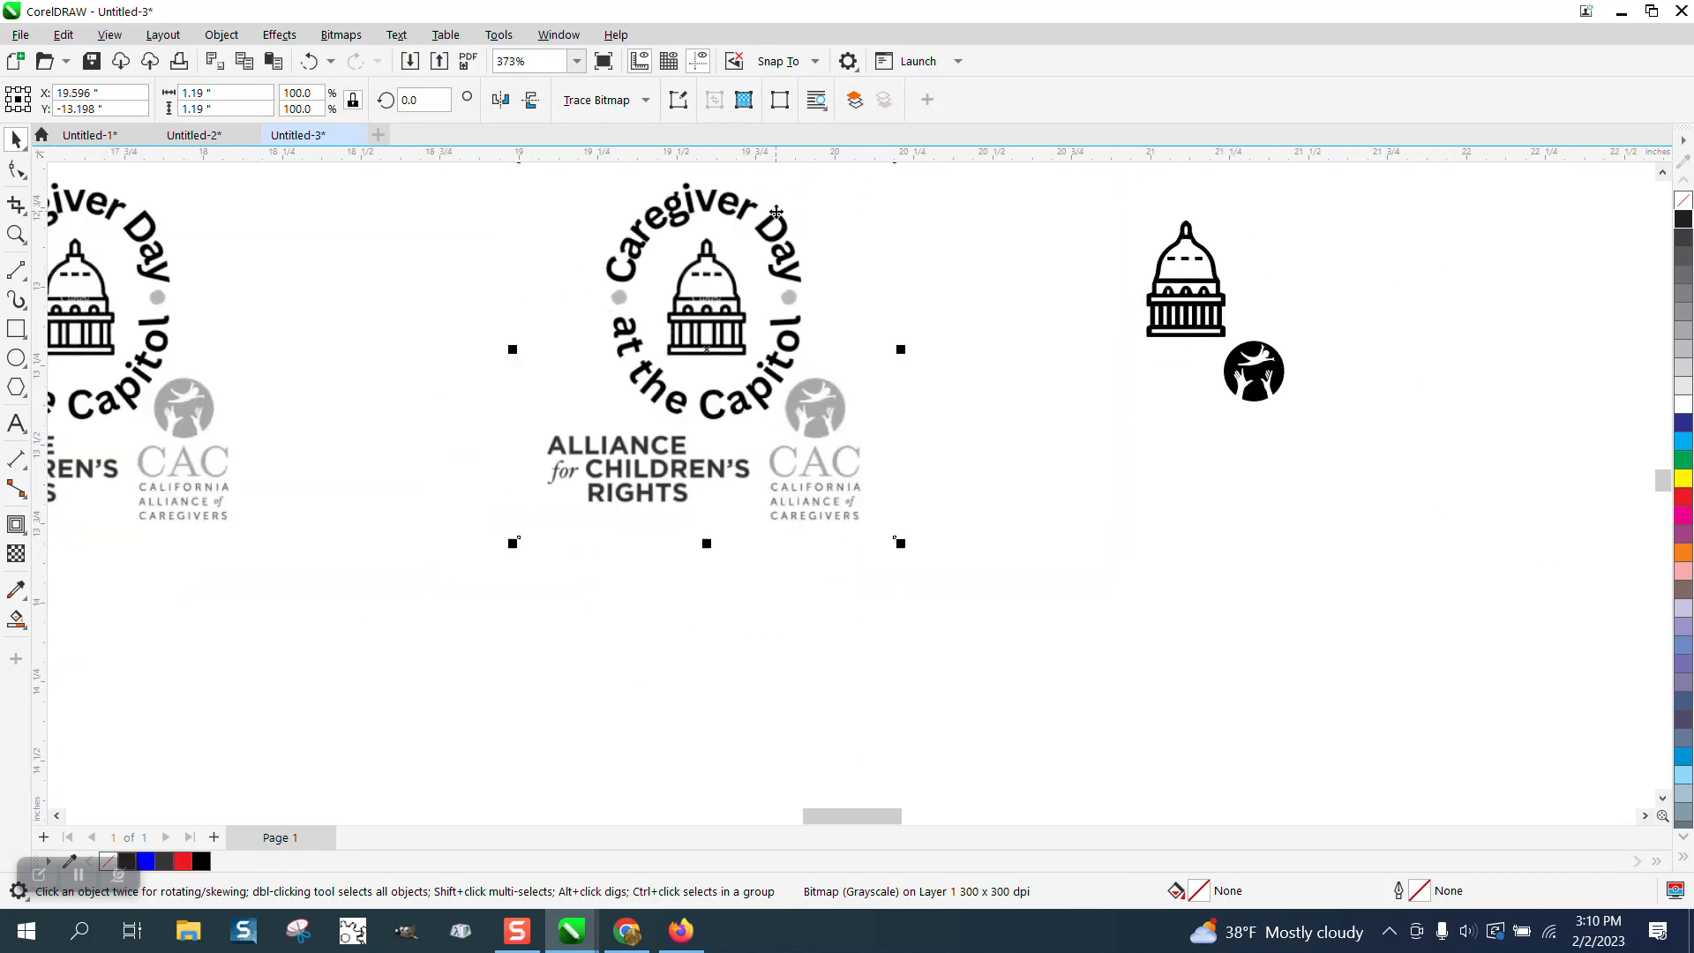
pyautogui.click(649, 102)
pyautogui.moveTo(642, 175)
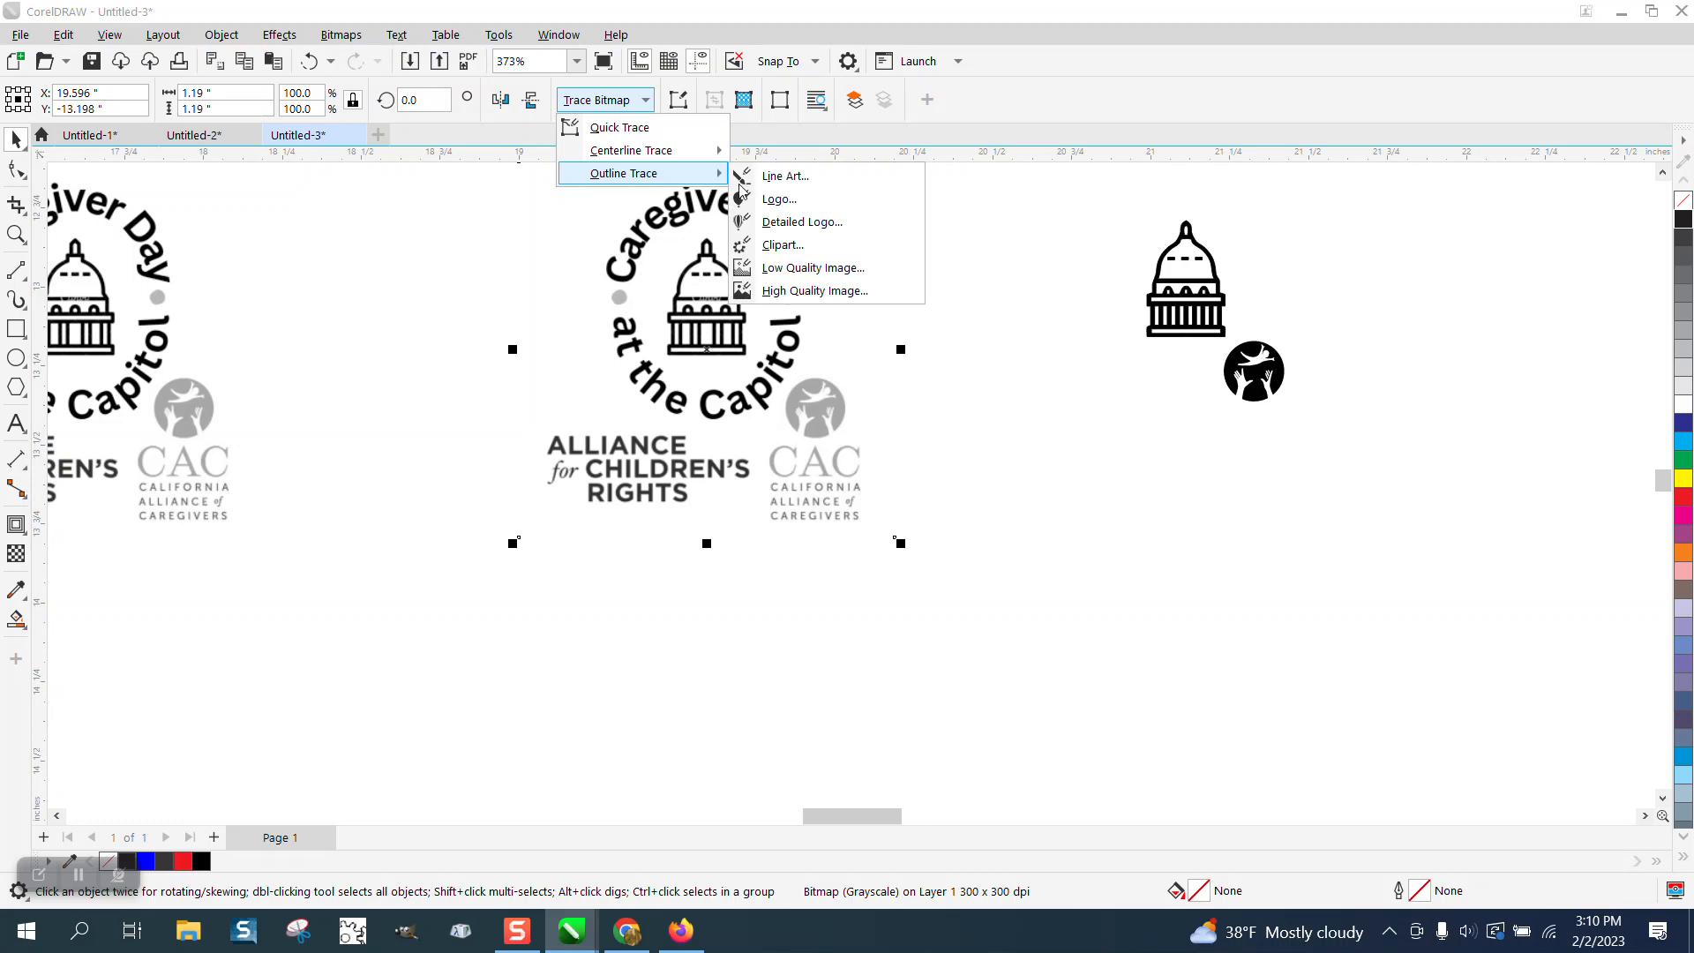
pyautogui.click(781, 248)
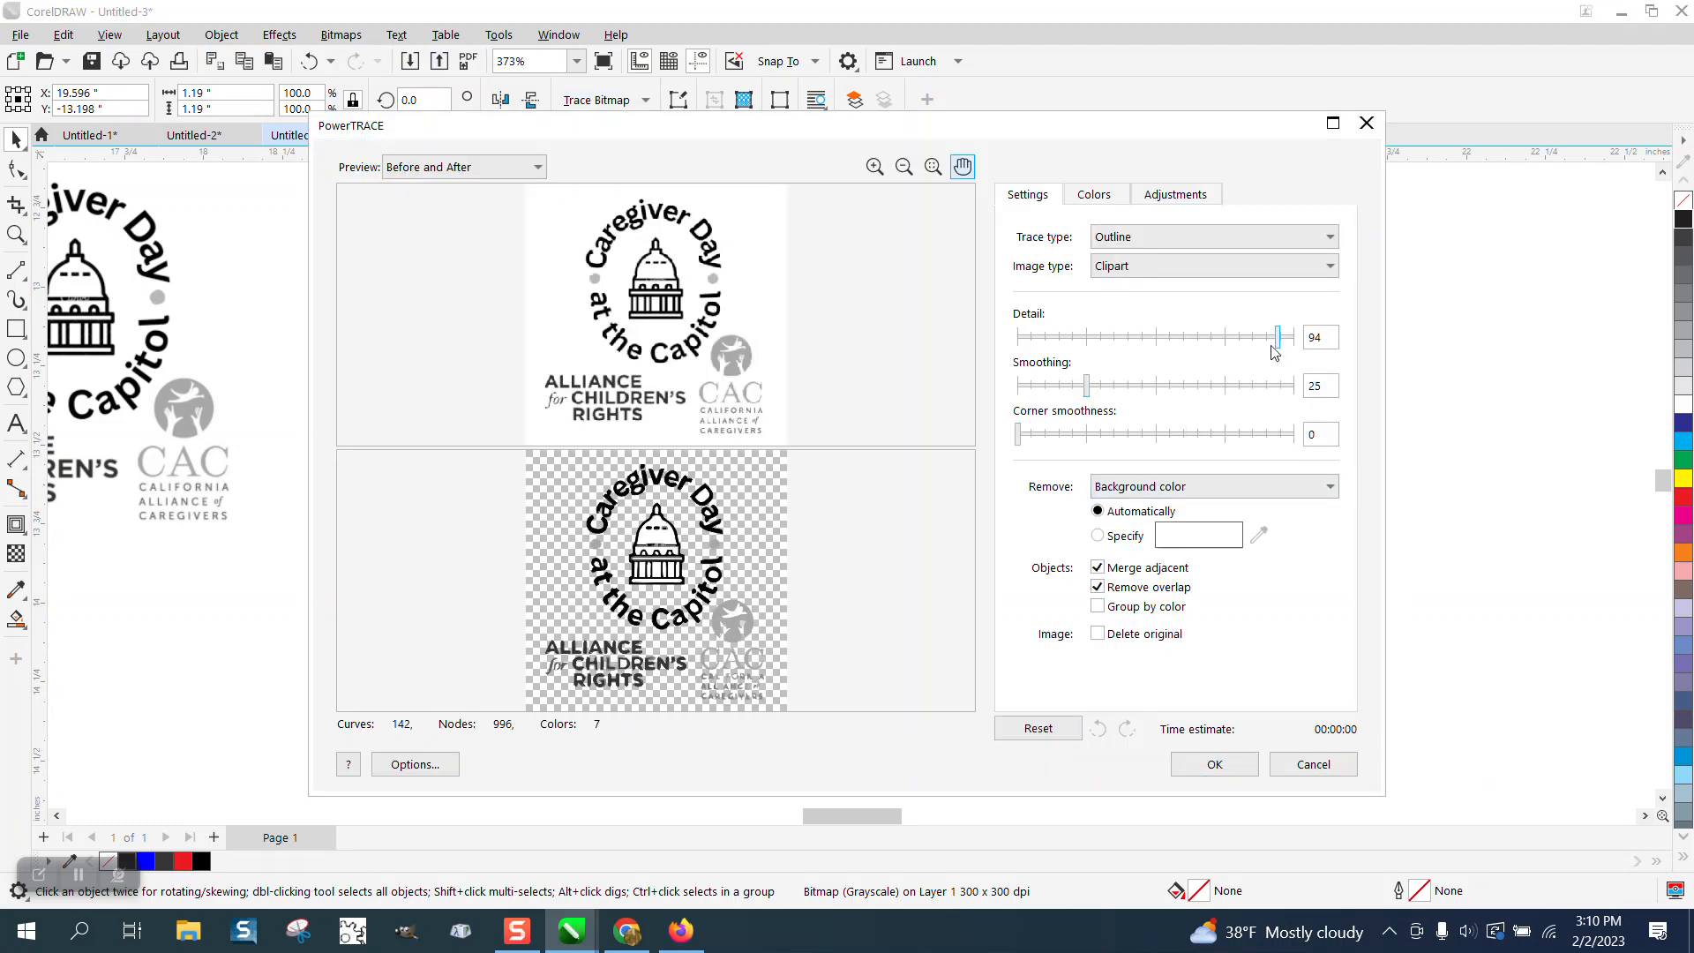
pyautogui.moveTo(1294, 344); pyautogui.dragTo(1300, 344)
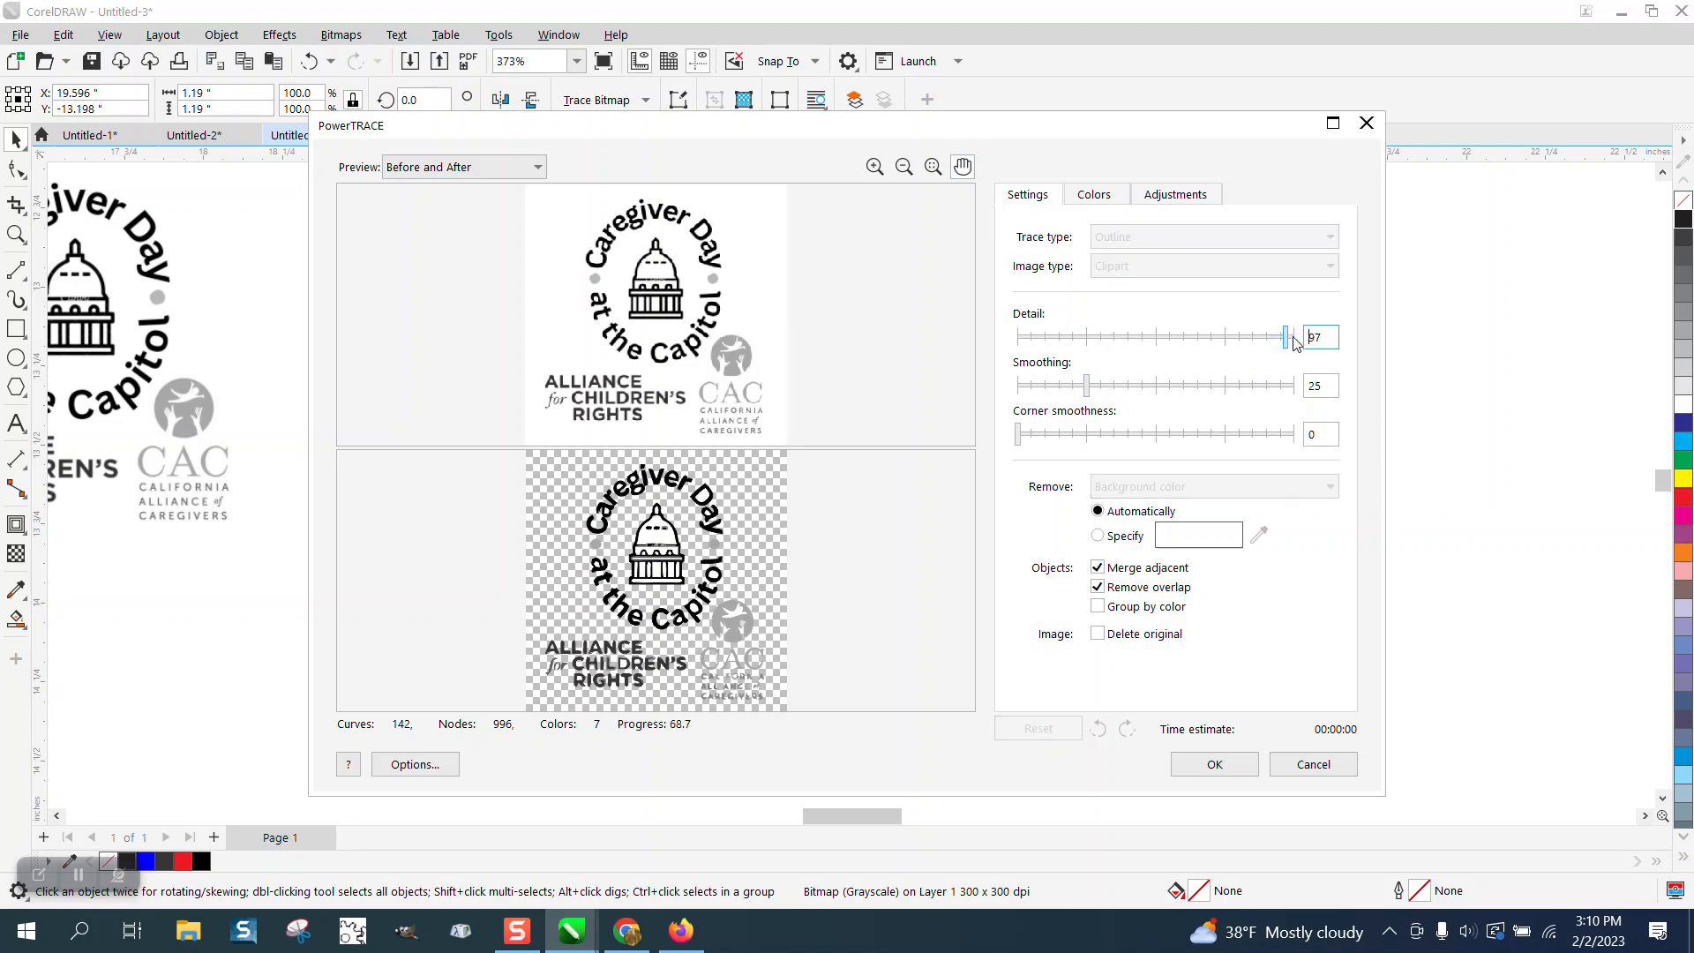
pyautogui.click(1214, 764)
pyautogui.moveTo(741, 344)
pyautogui.mouseDown()
pyautogui.moveTo(1014, 552)
pyautogui.moveTo(1047, 527)
pyautogui.mouseUp()
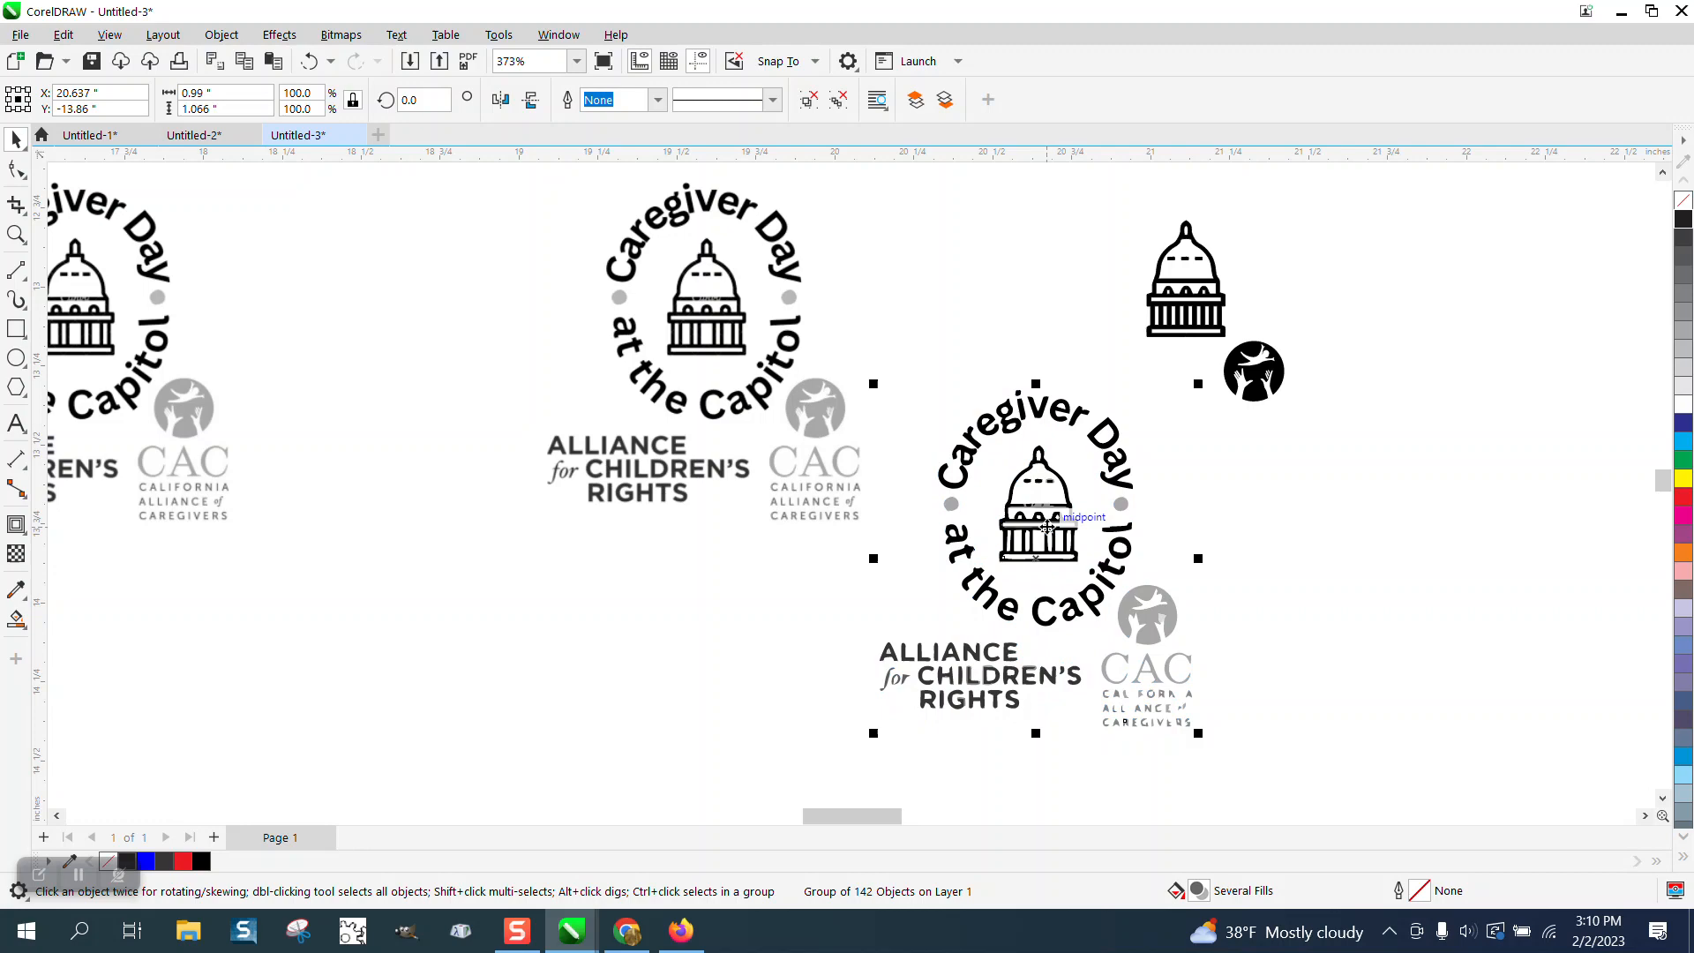
# Examine the traced lettering, Capitol building and hands emblem up close, and compare them with the separate black hands emblem.
pyautogui.click(16, 234)
pyautogui.moveTo(964, 406); pyautogui.dragTo(1108, 435)
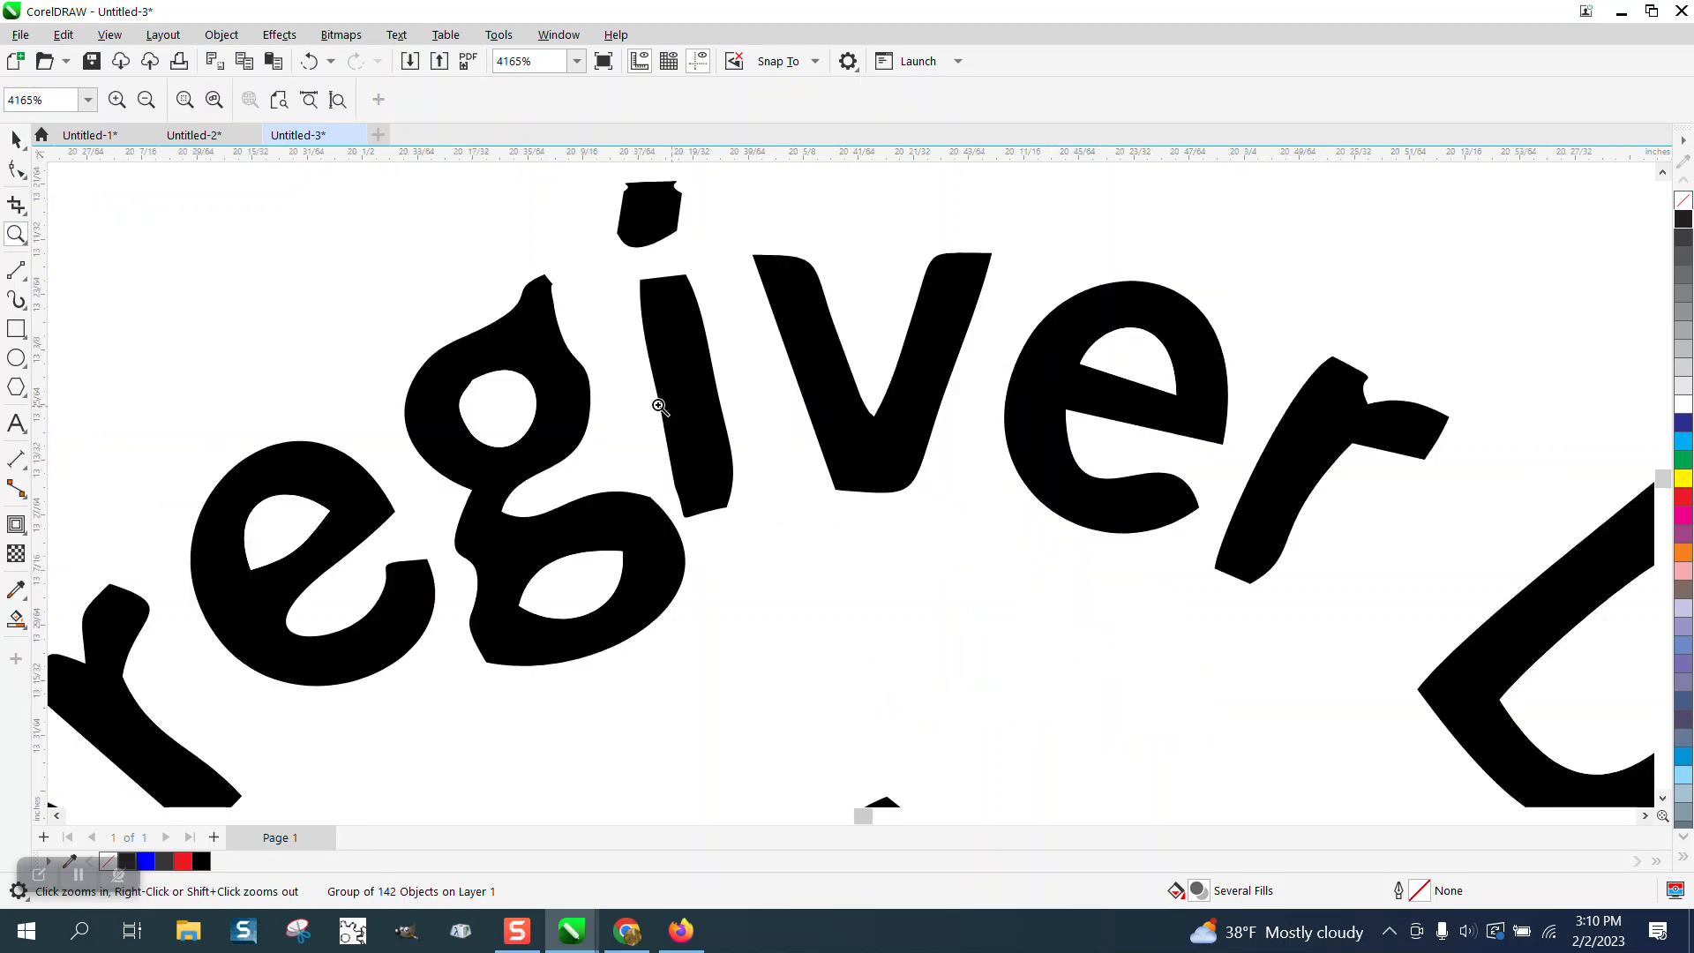
pyautogui.scroll(-4, 572, 388)
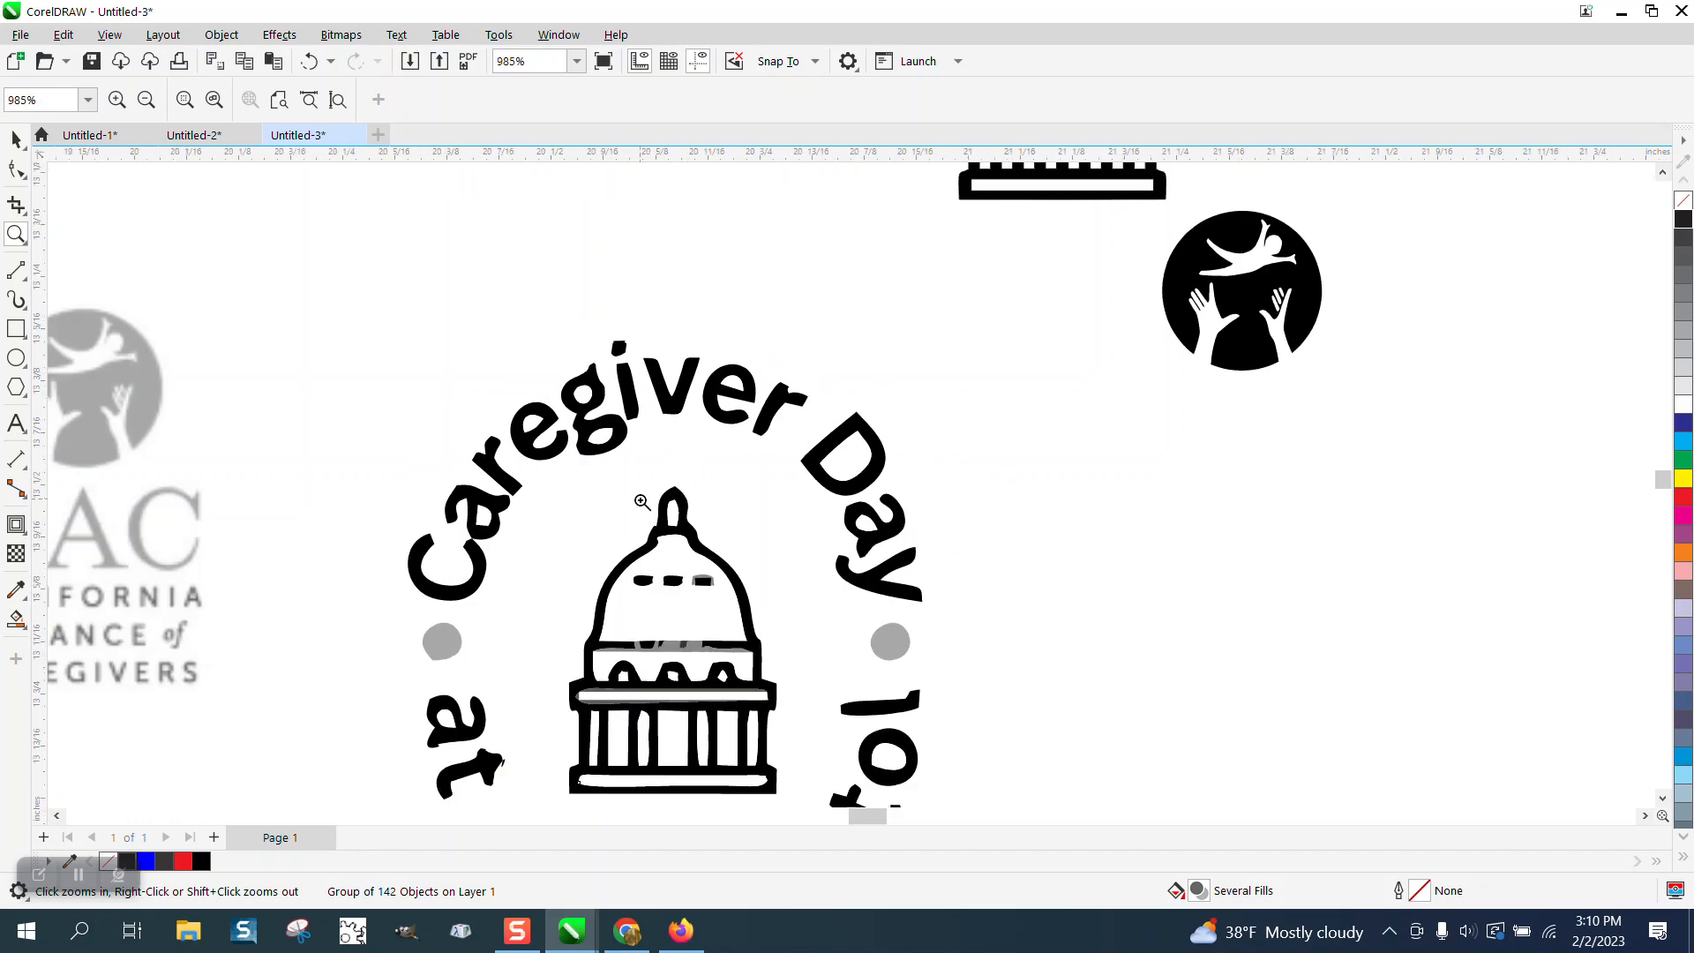
pyautogui.moveTo(571, 512); pyautogui.dragTo(856, 806)
pyautogui.scroll(-4, 608, 578)
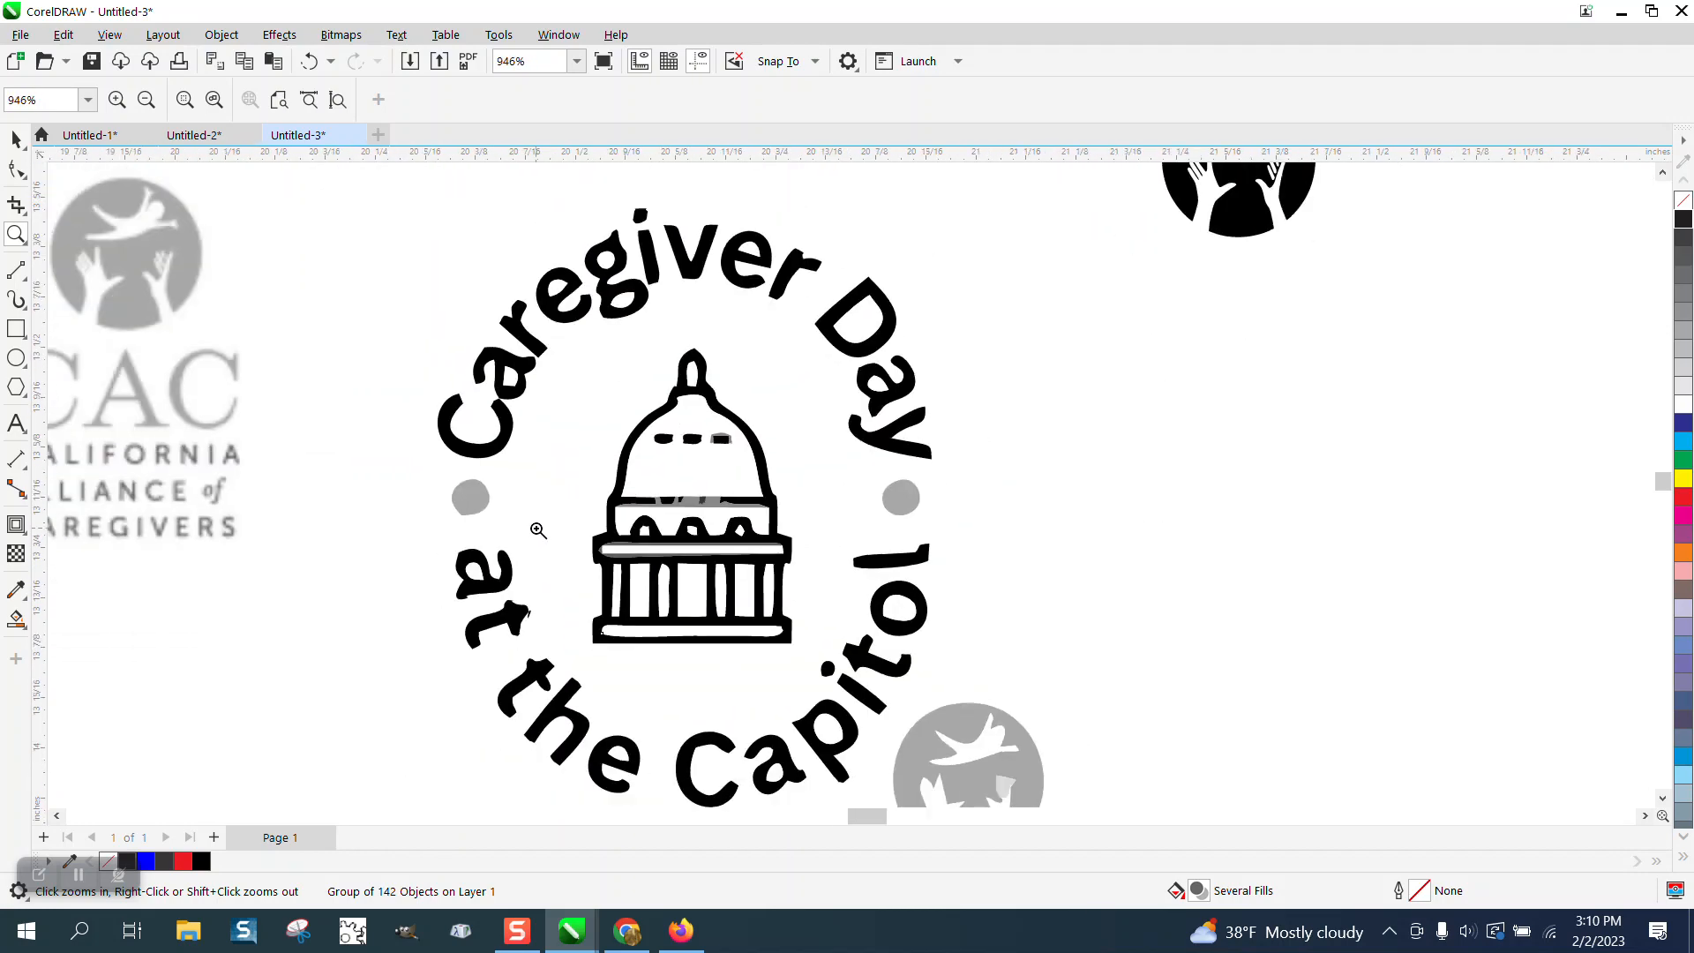
pyautogui.moveTo(690, 601); pyautogui.dragTo(815, 677)
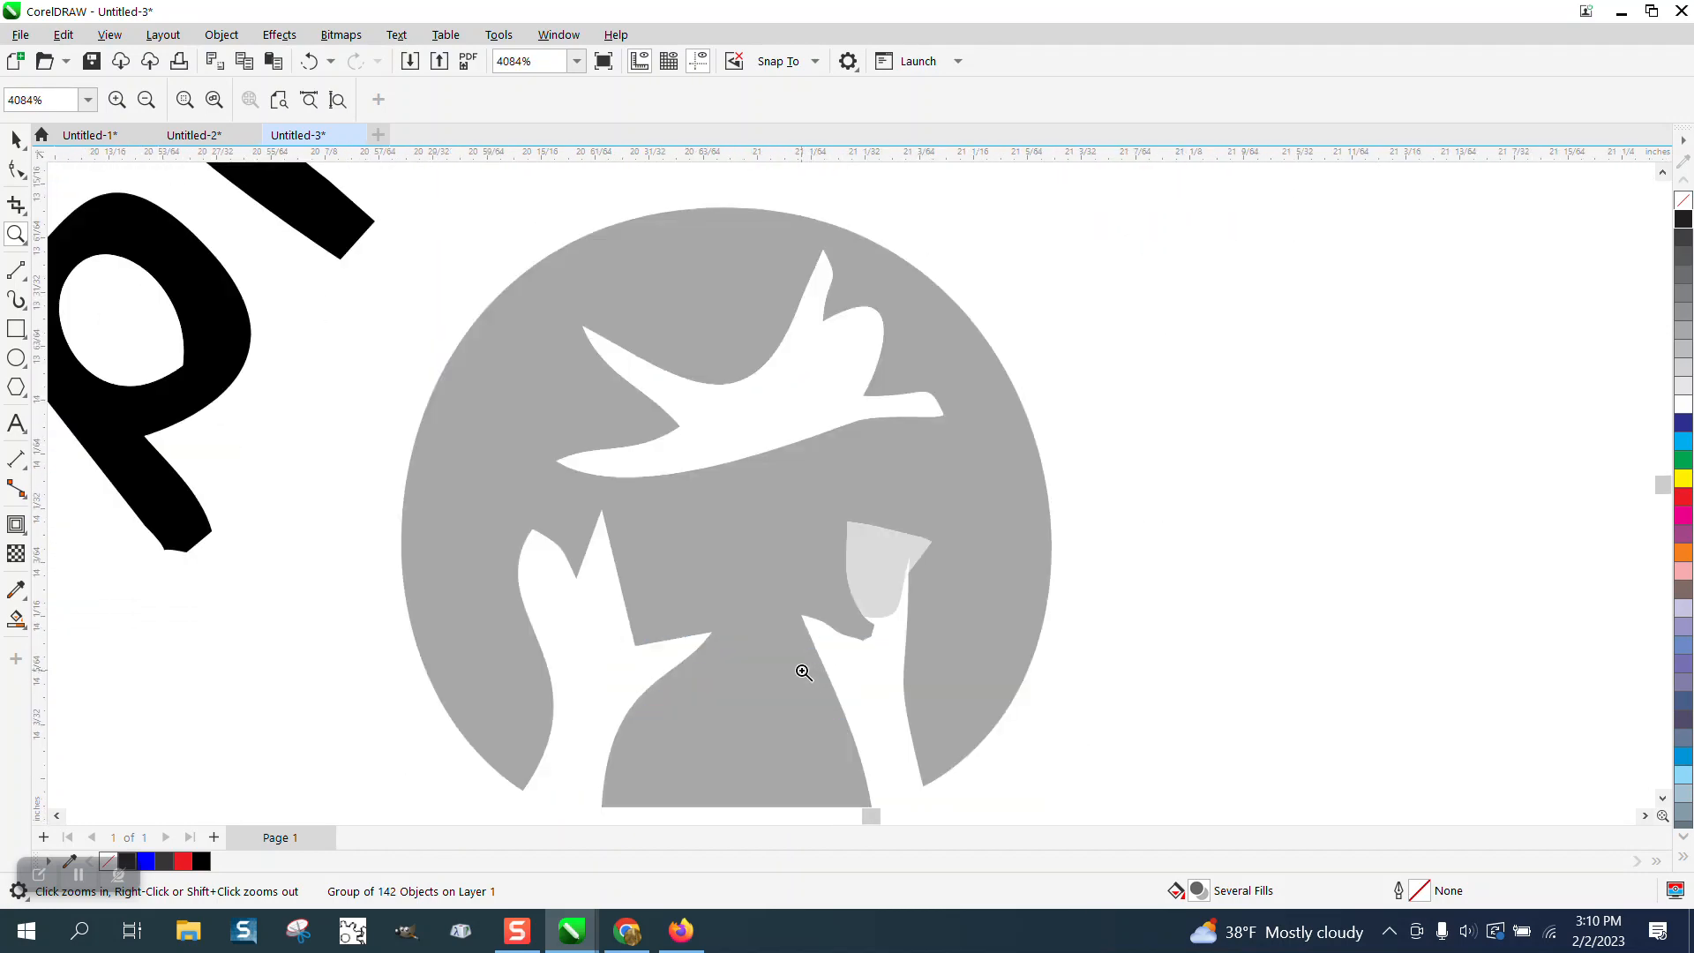
pyautogui.scroll(-2, 661, 638)
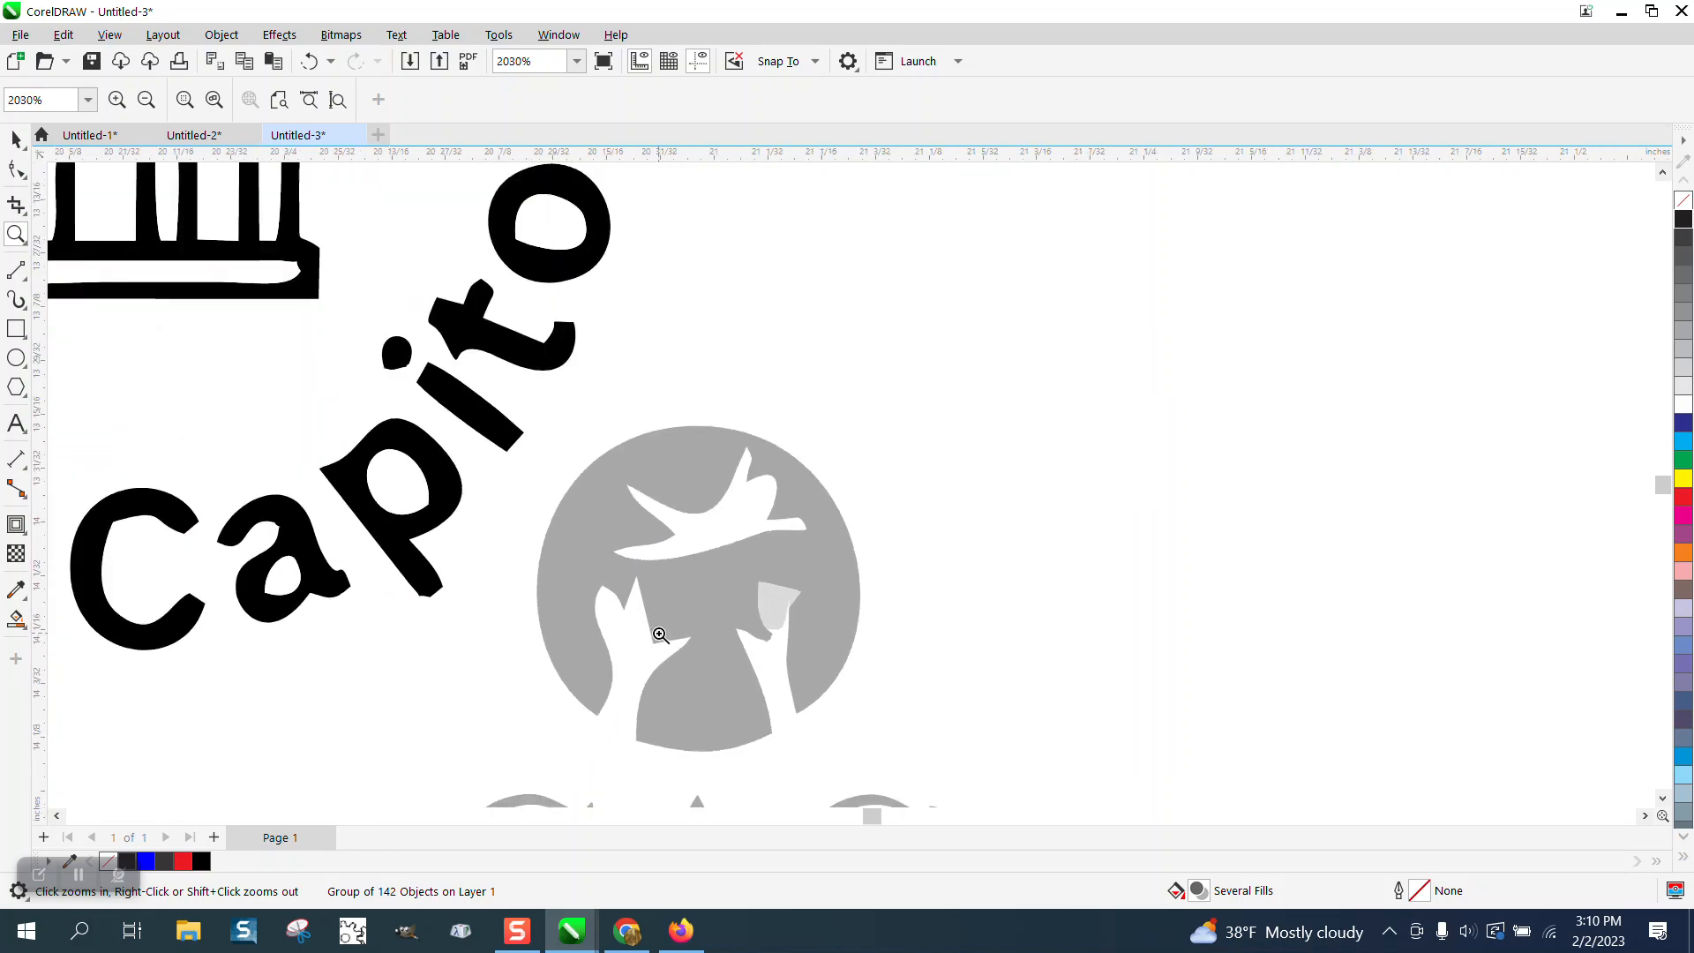
pyautogui.scroll(-4, 660, 634)
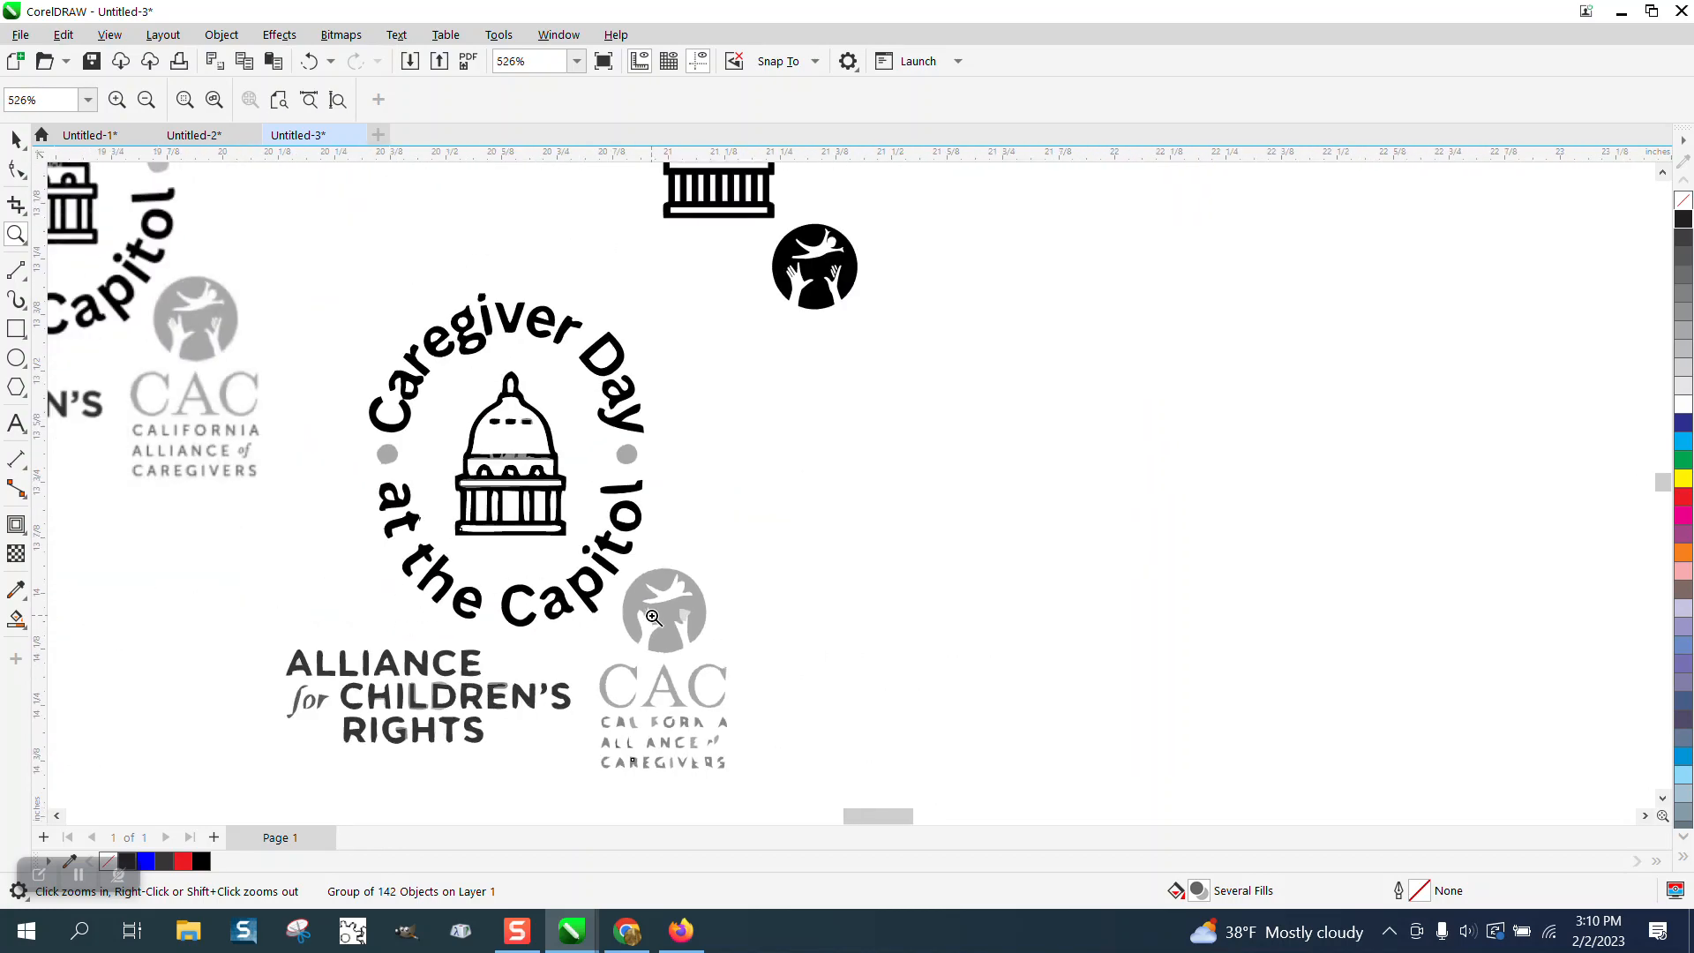
pyautogui.moveTo(895, 220); pyautogui.dragTo(743, 337)
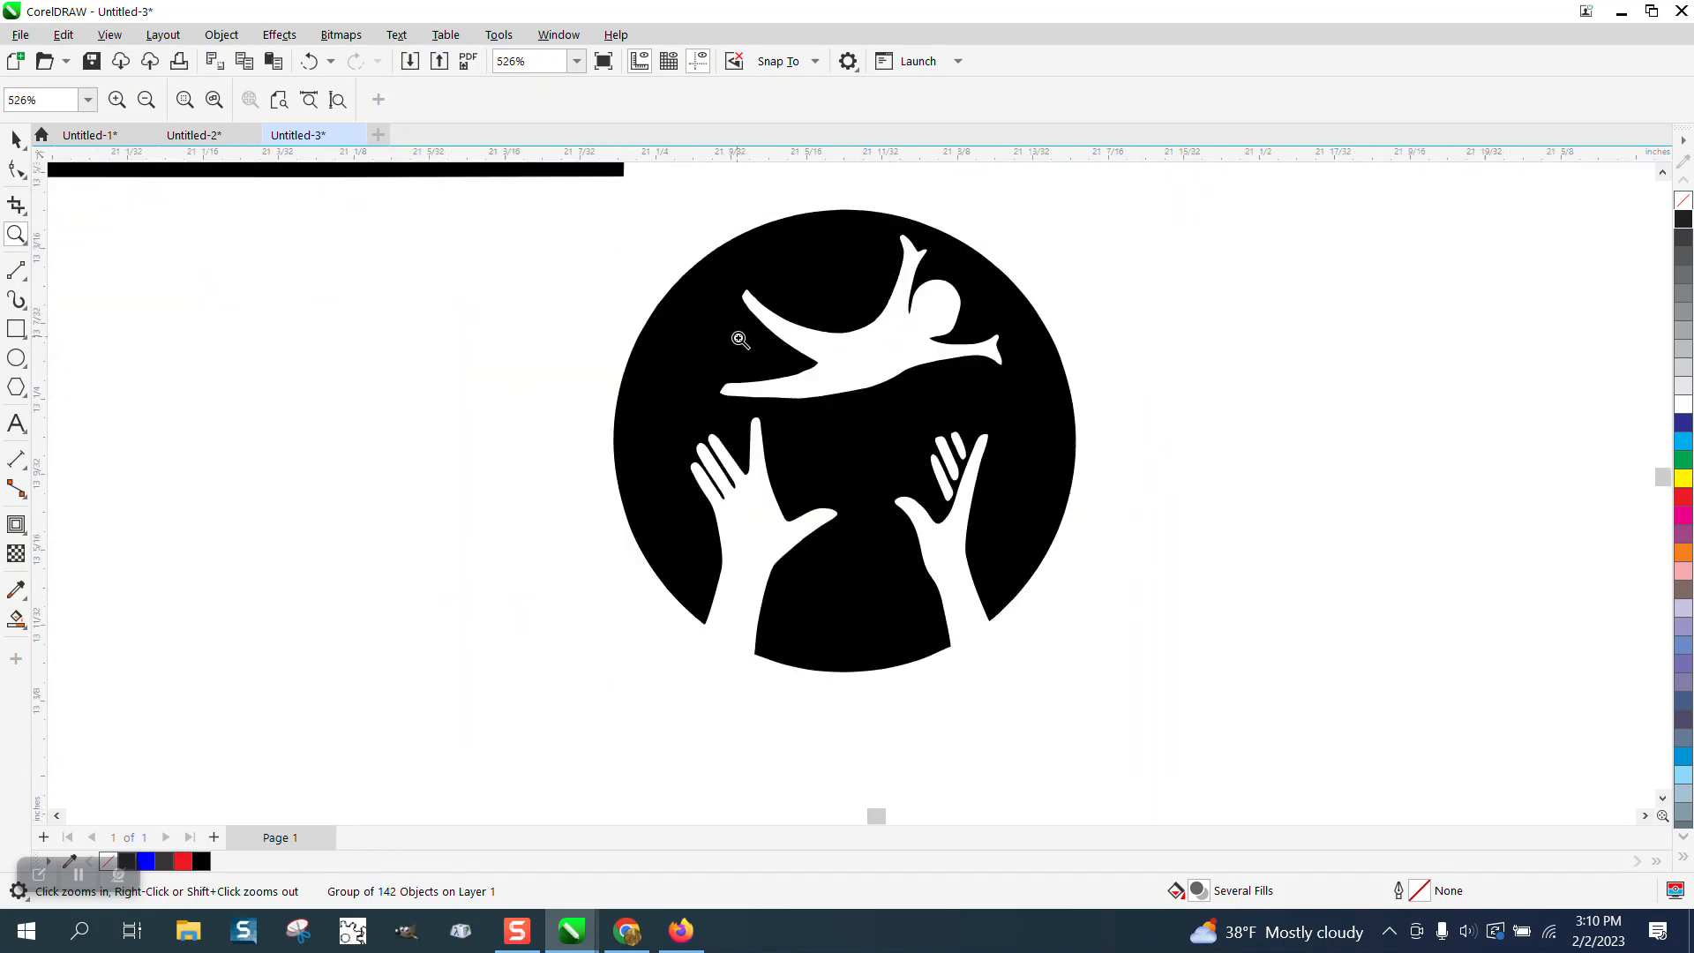
pyautogui.click(16, 139)
pyautogui.click(1143, 429)
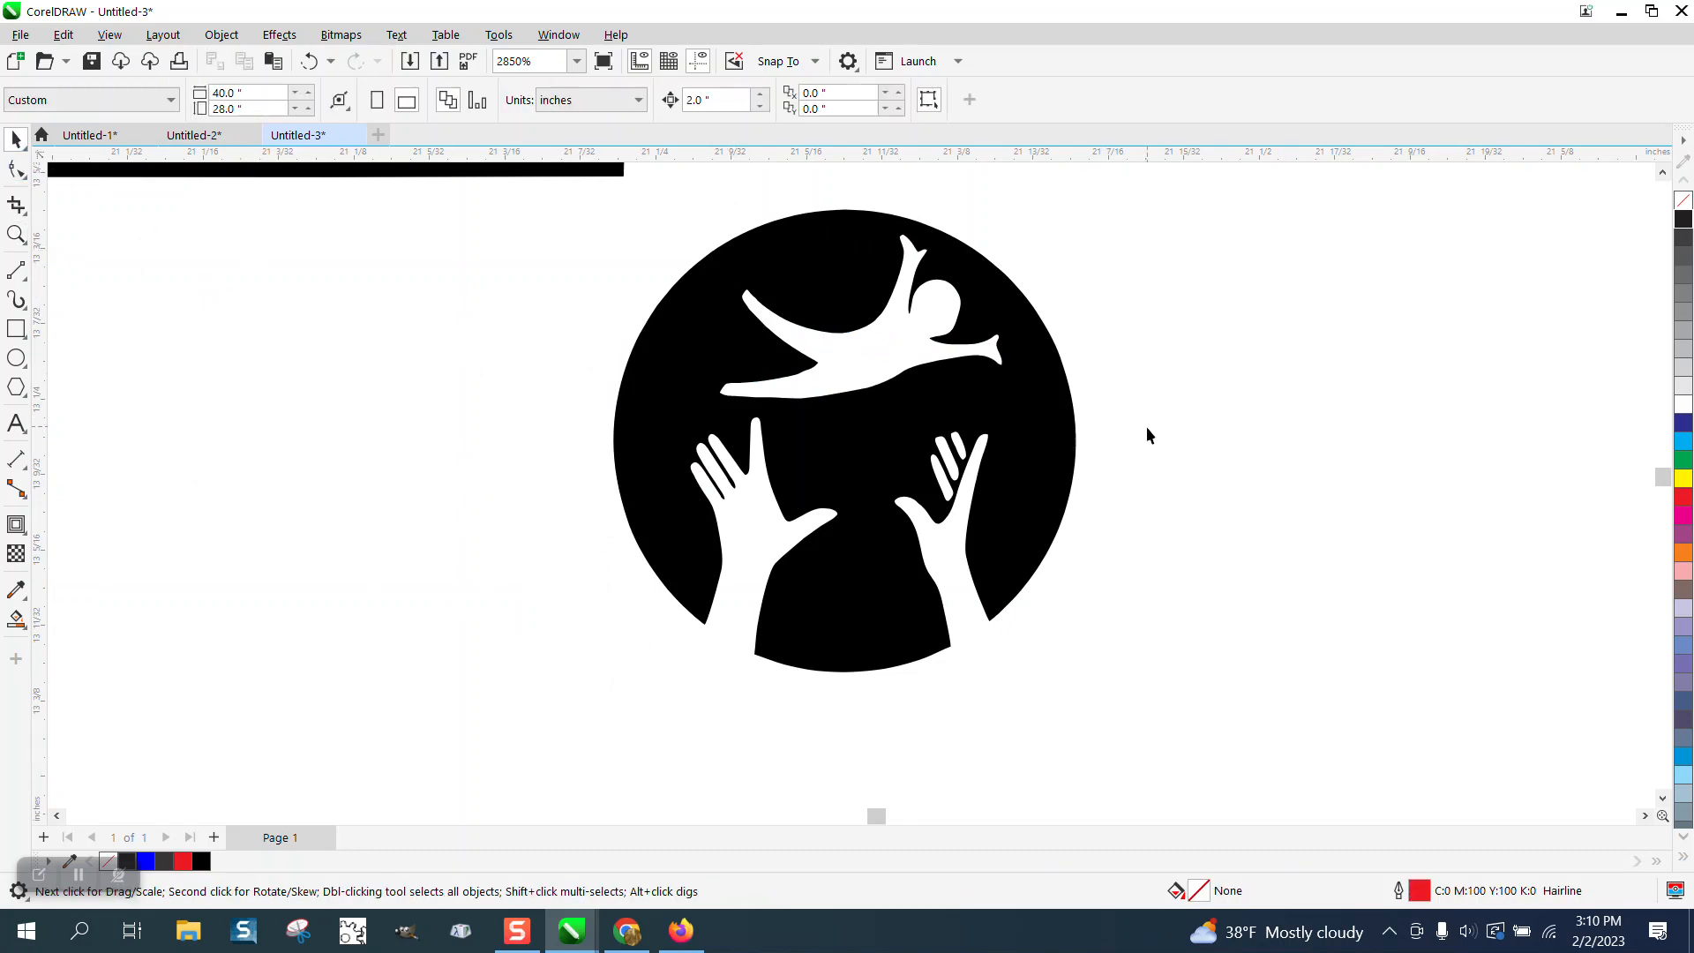
# Switch to Firefox and limit the California Alliance of Caregivers logo image results to large sizes.
pyautogui.click(681, 930)
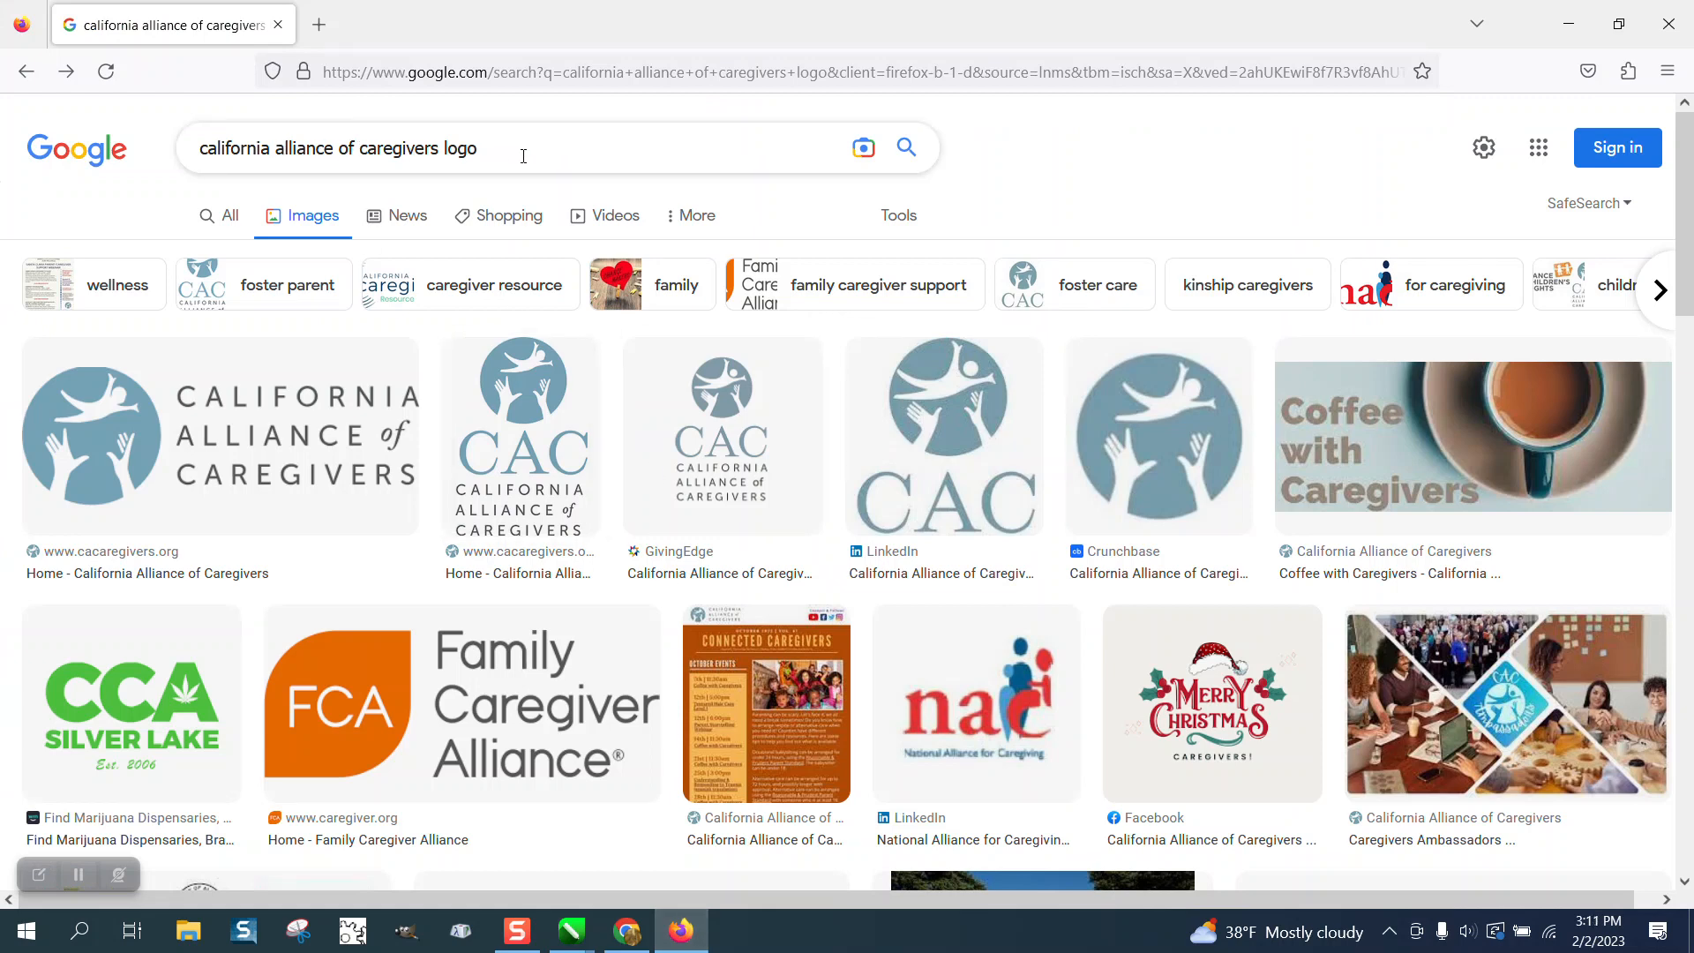
pyautogui.click(893, 223)
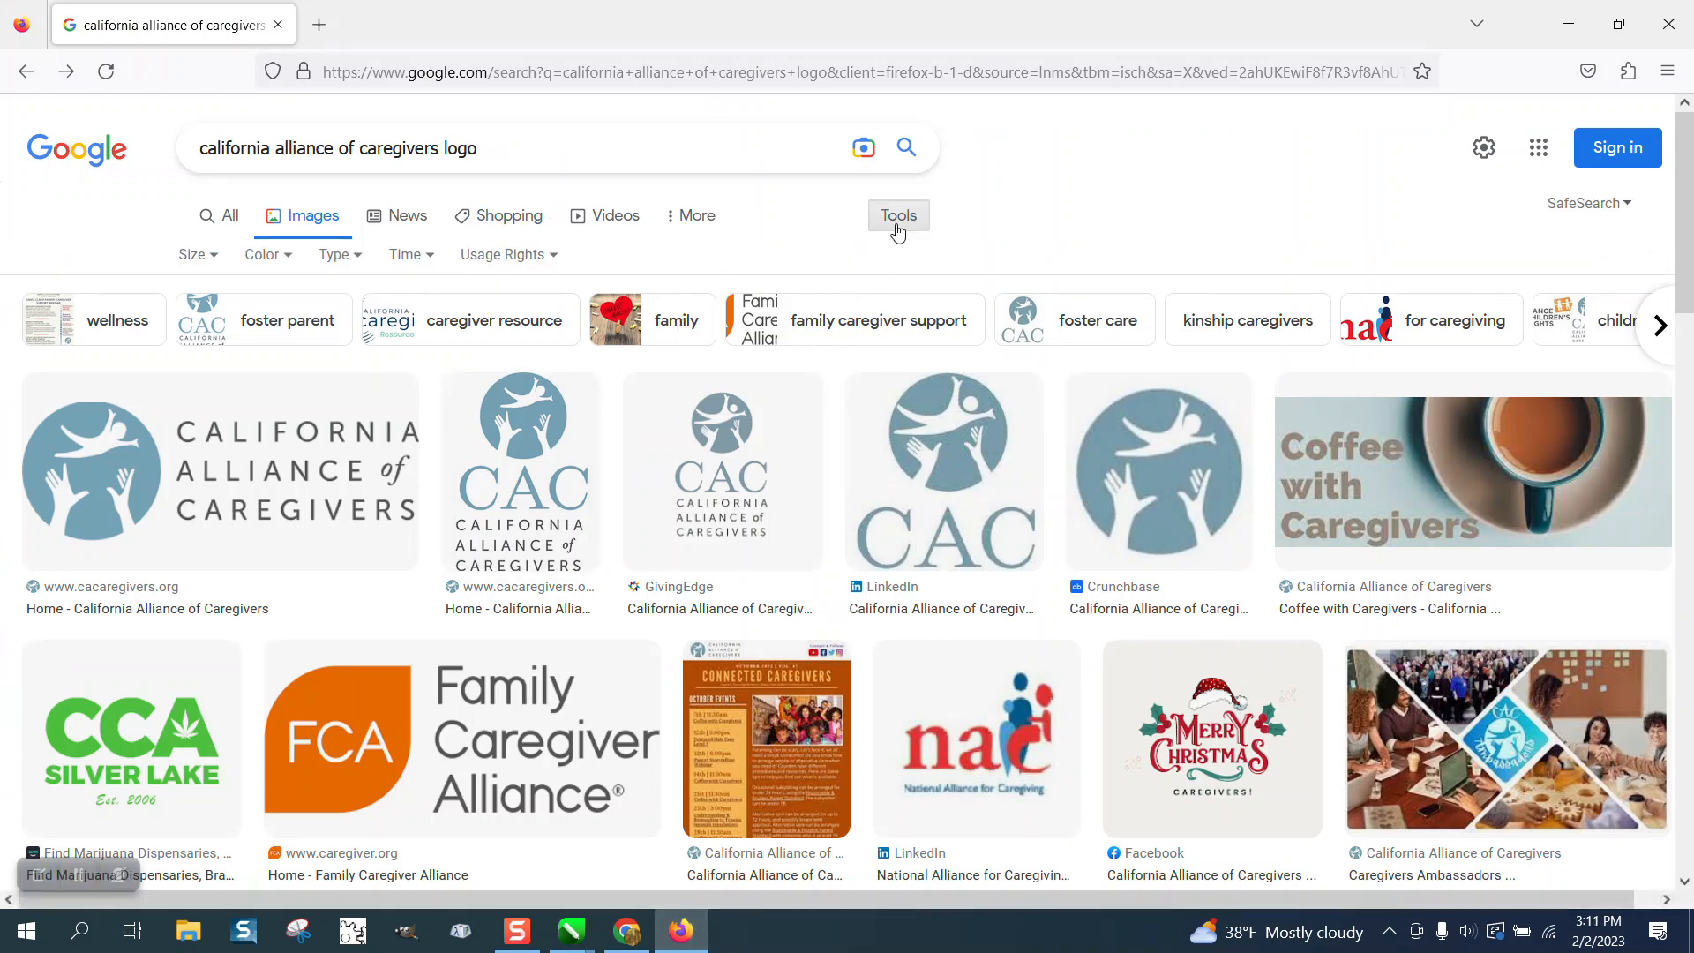
pyautogui.click(228, 261)
pyautogui.click(208, 336)
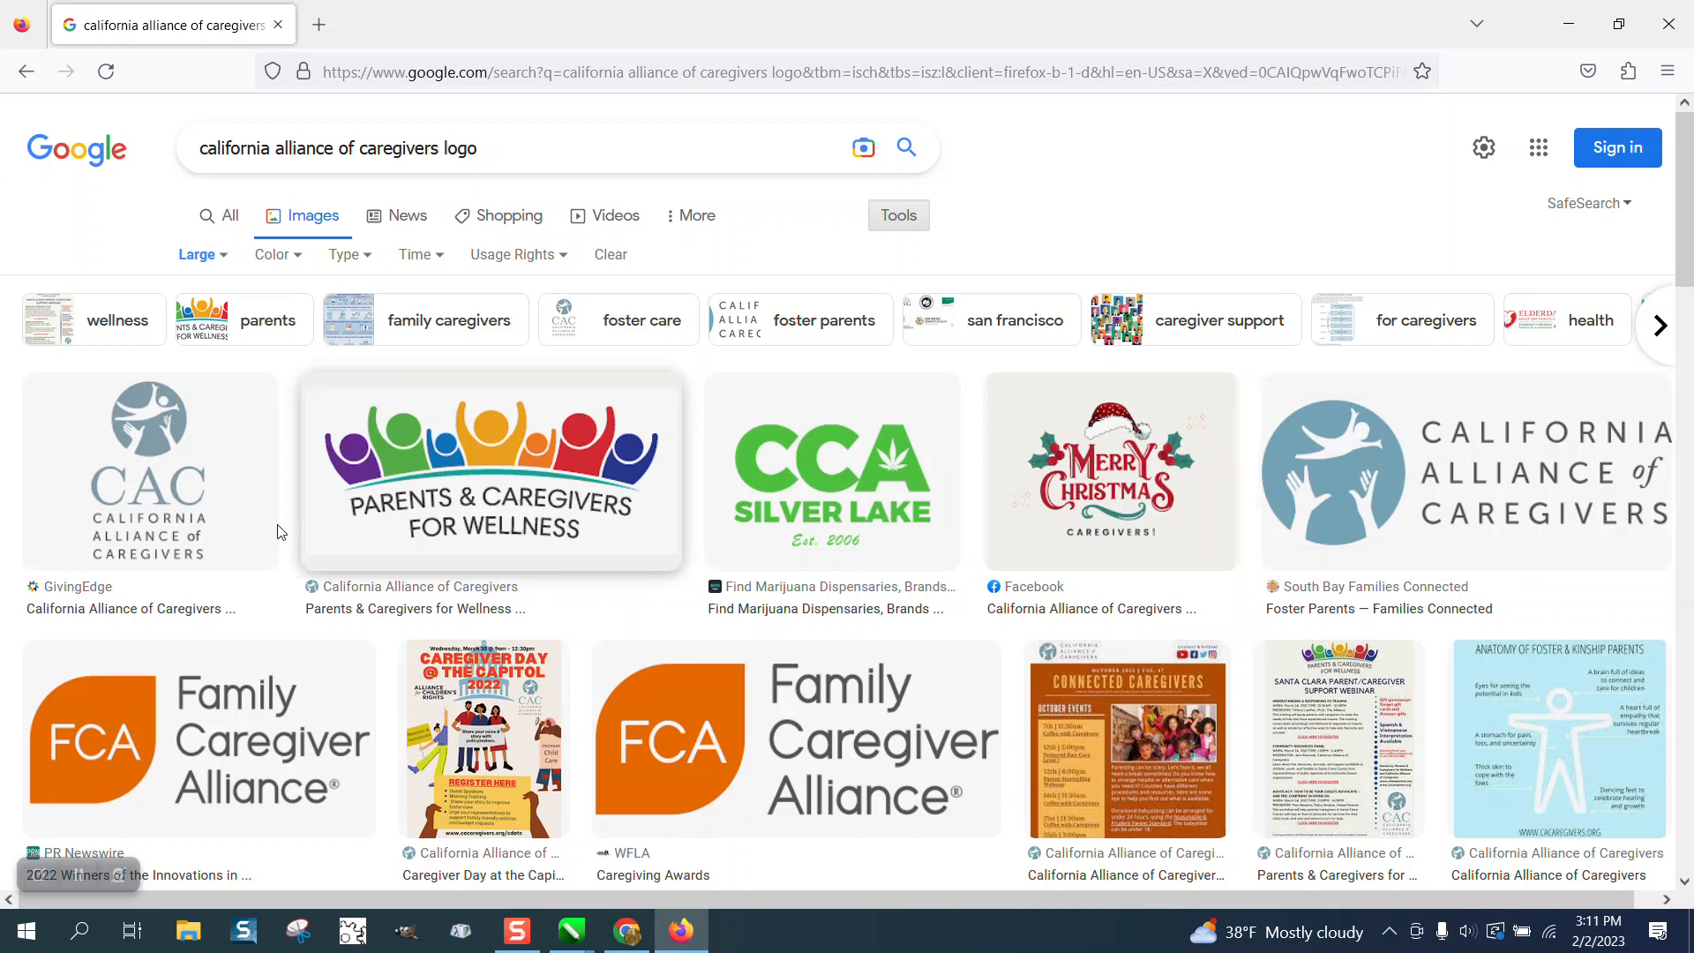
# Open the GivingEdge result showing the CAC logo and copy its image.
pyautogui.click(124, 499)
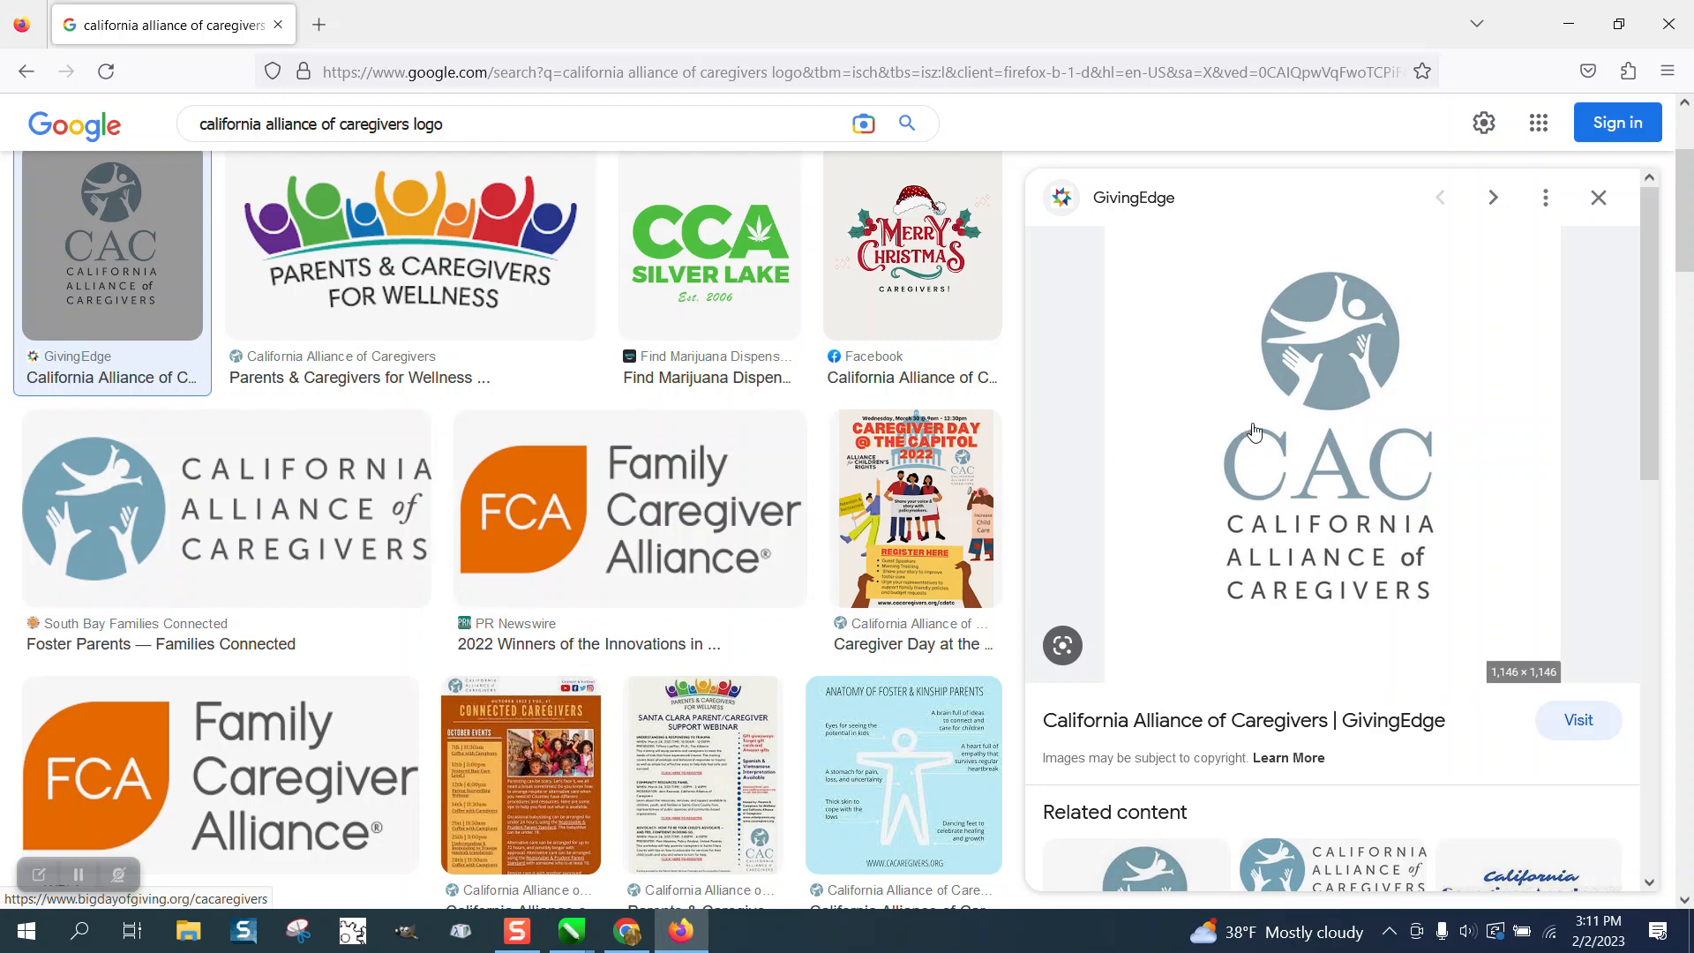
pyautogui.rightClick(1334, 385)
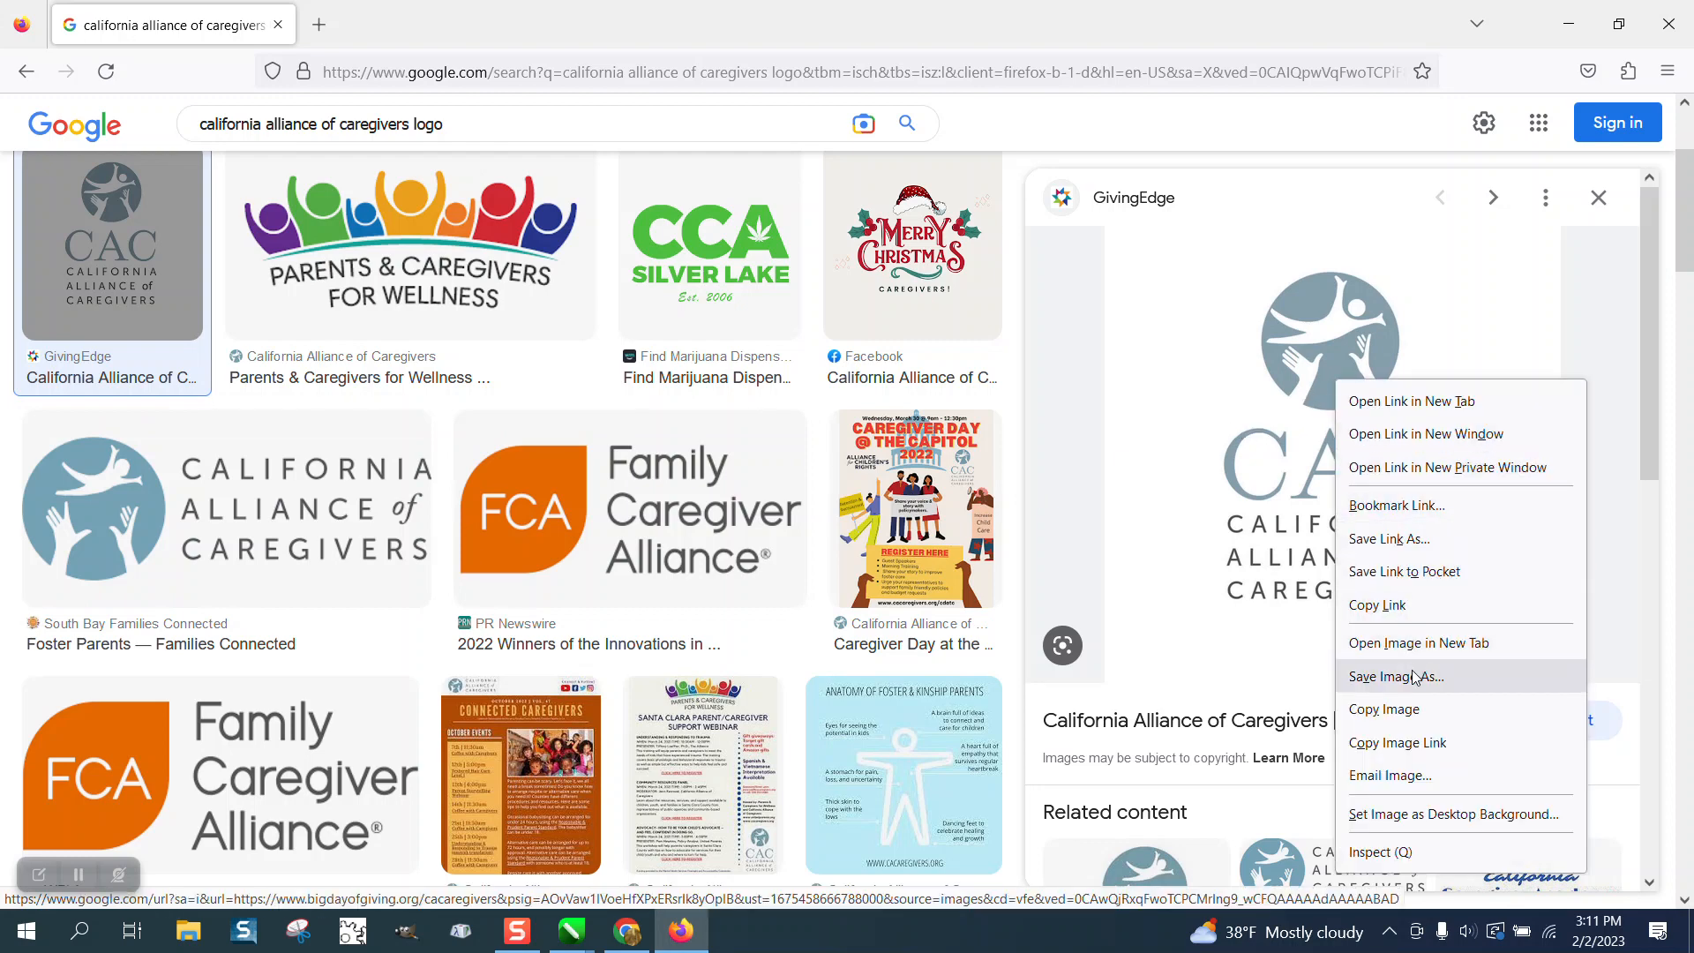
pyautogui.click(1412, 710)
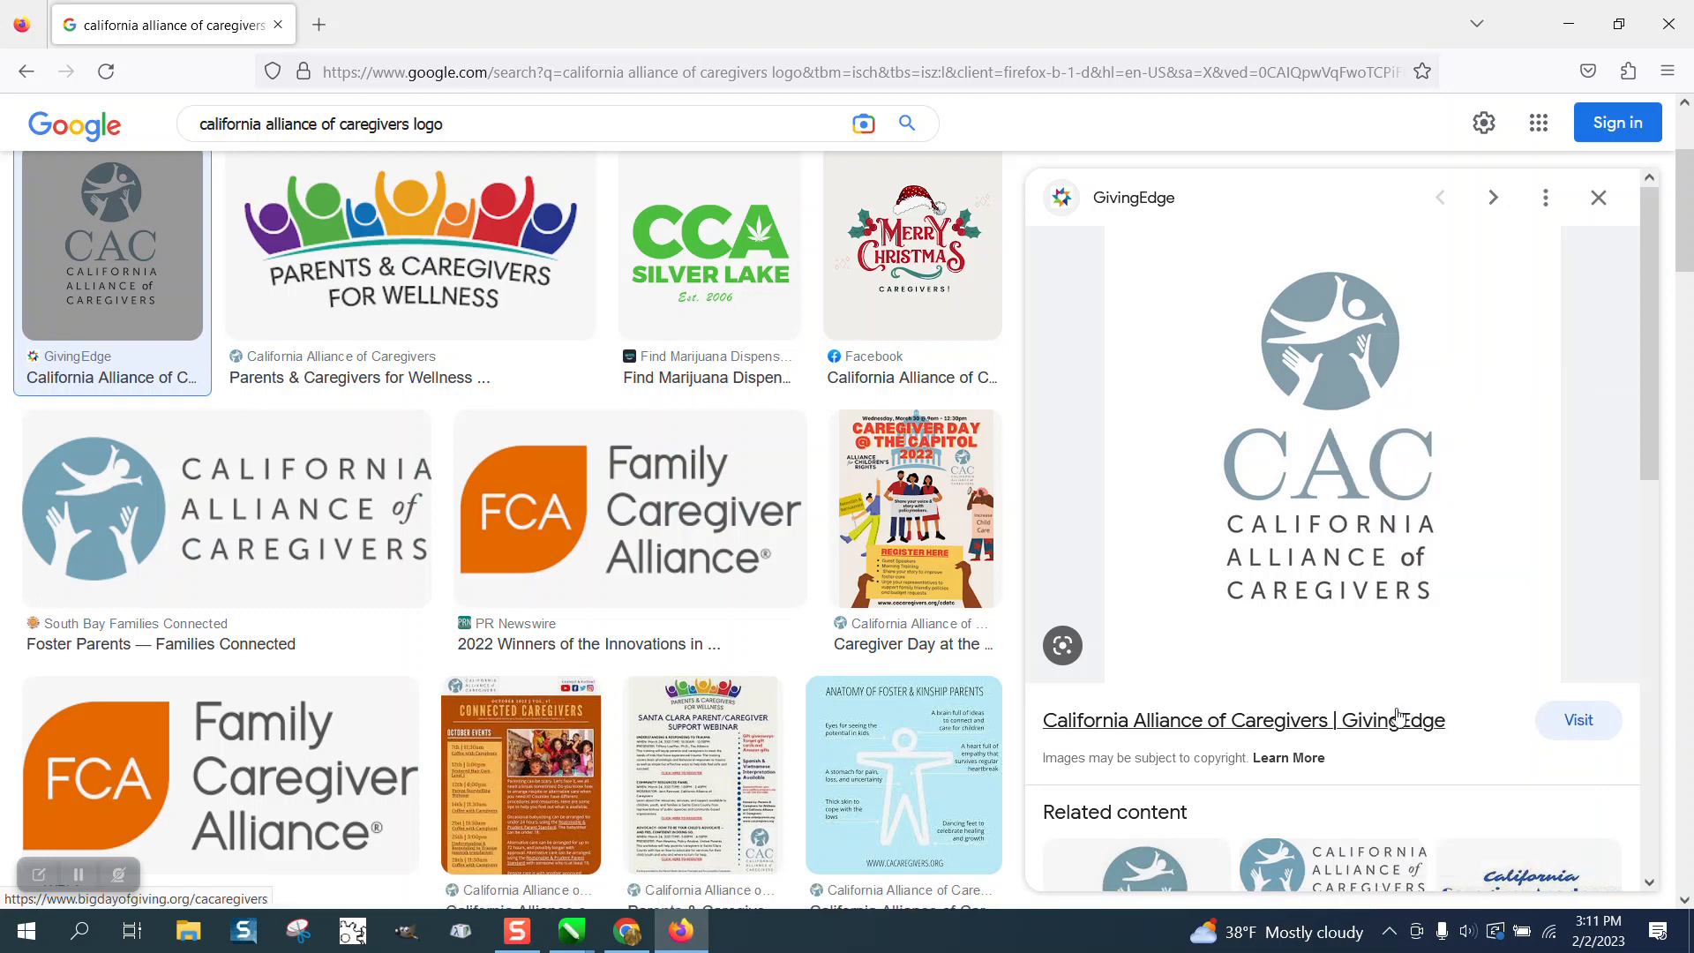
pyautogui.moveTo(589, 925)
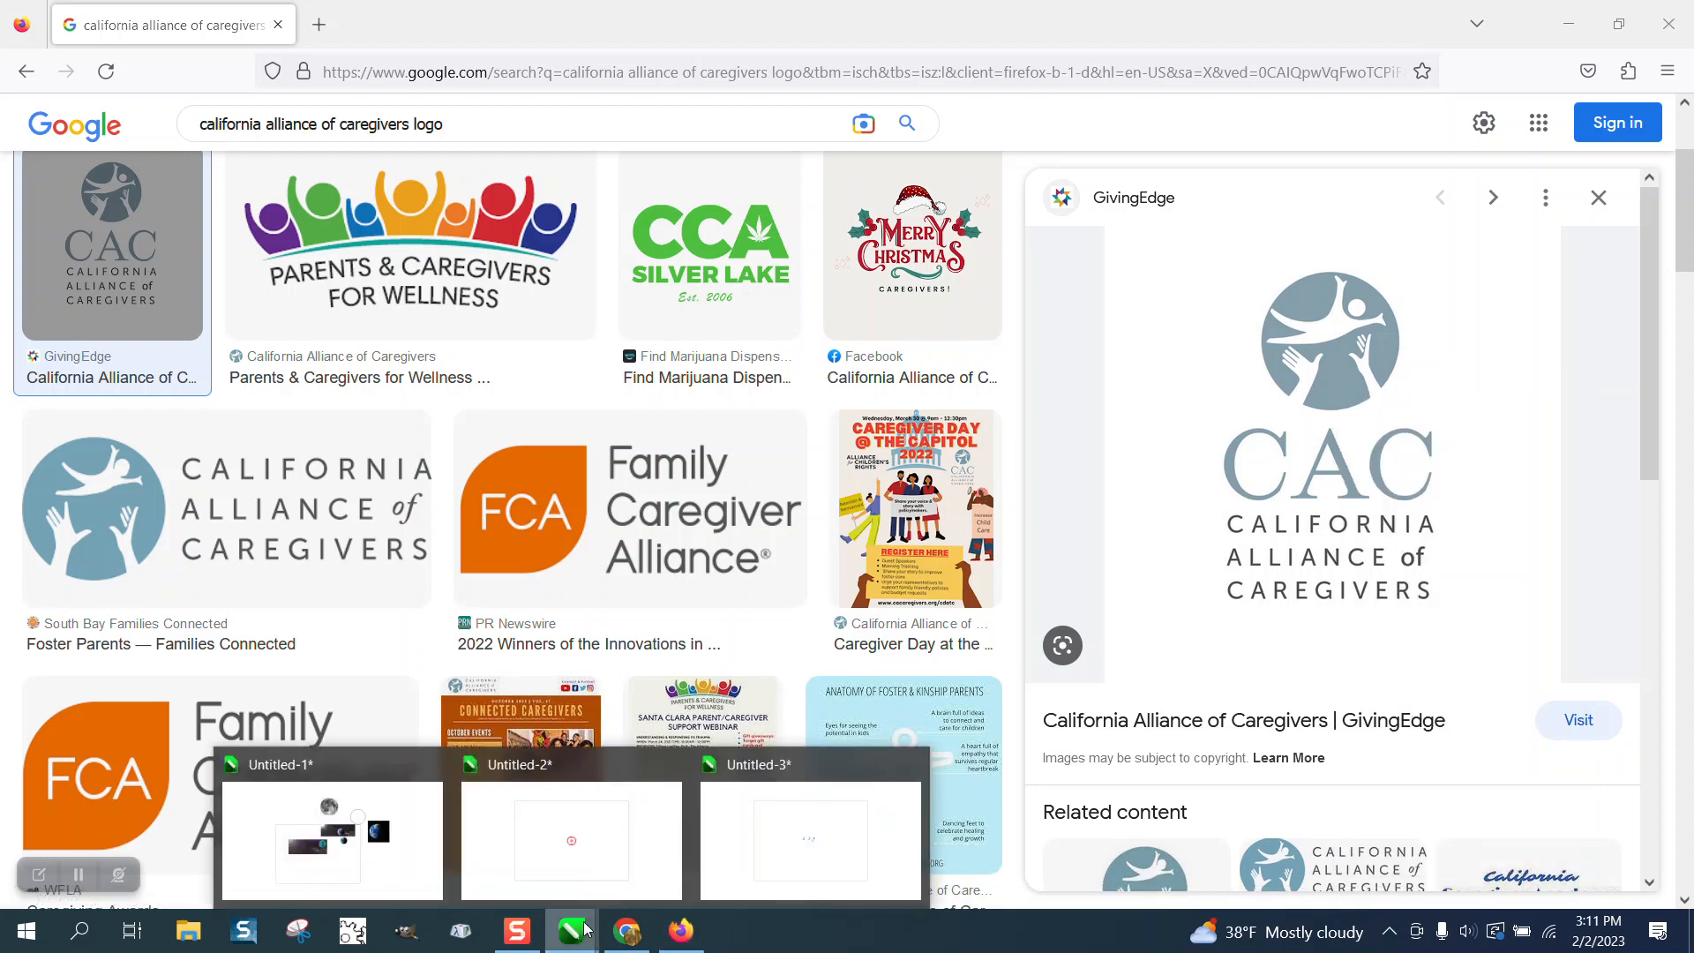
# Switch to CorelDRAW's Untitled-3 document, paste the copied CAC logo beside the existing logos and scale it down to about 0.616 inches.
pyautogui.click(756, 836)
pyautogui.rightClick(505, 512)
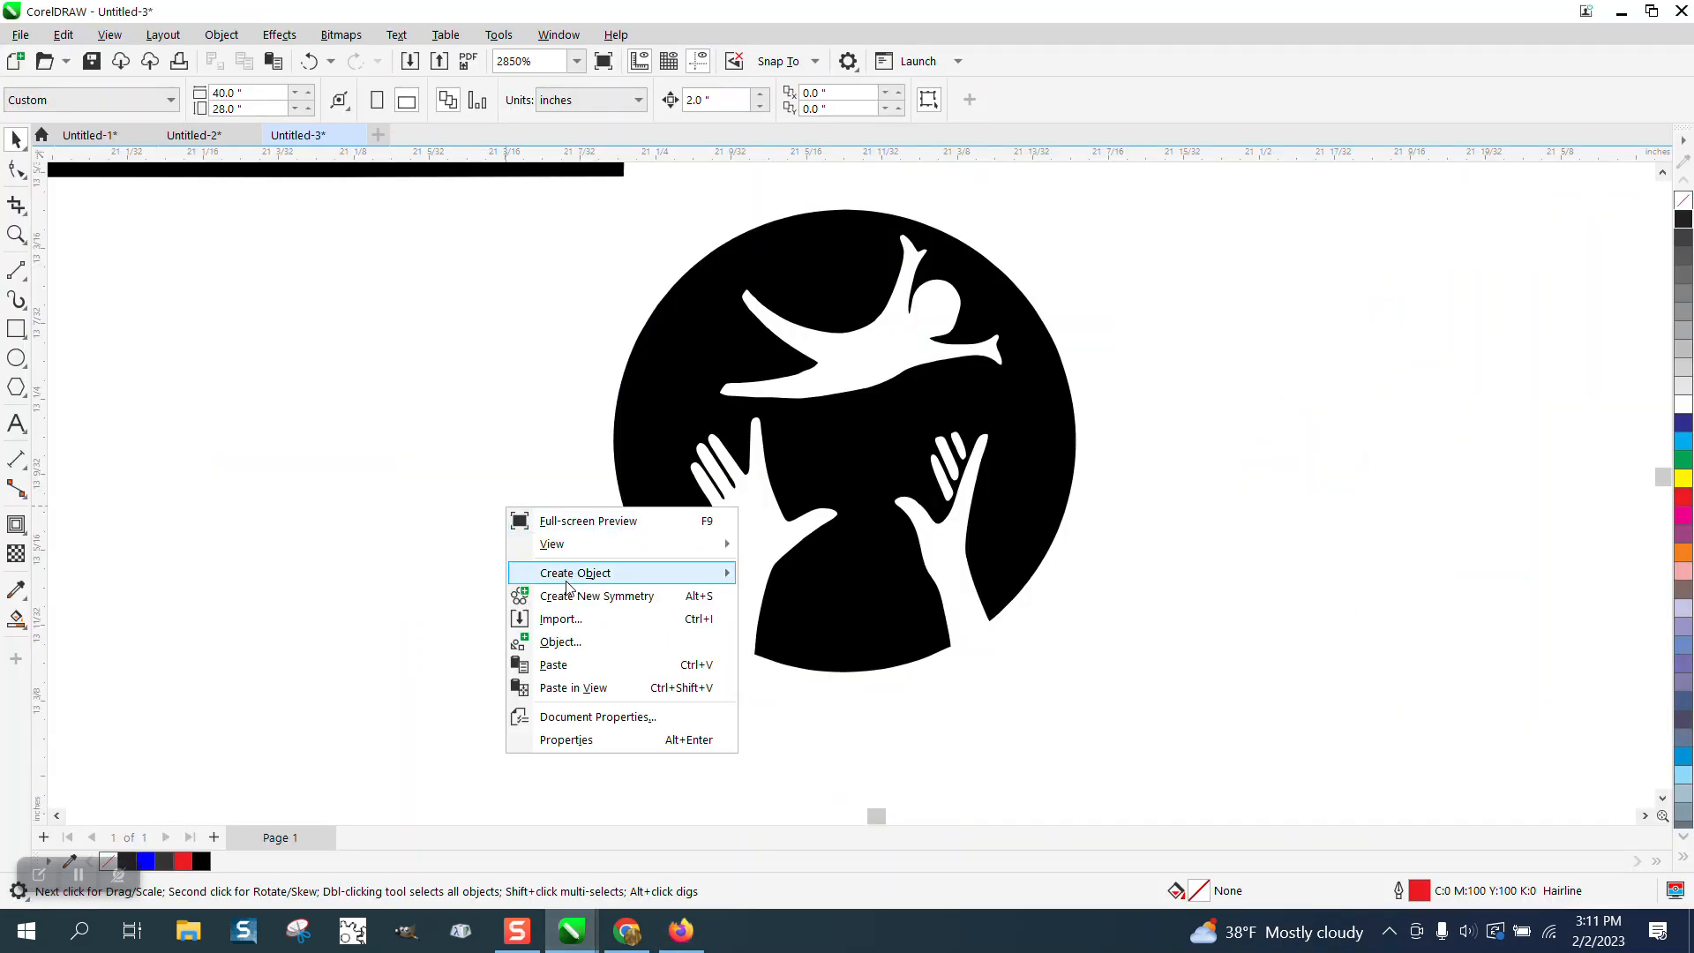
pyautogui.click(569, 663)
pyautogui.scroll(-8, 711, 511)
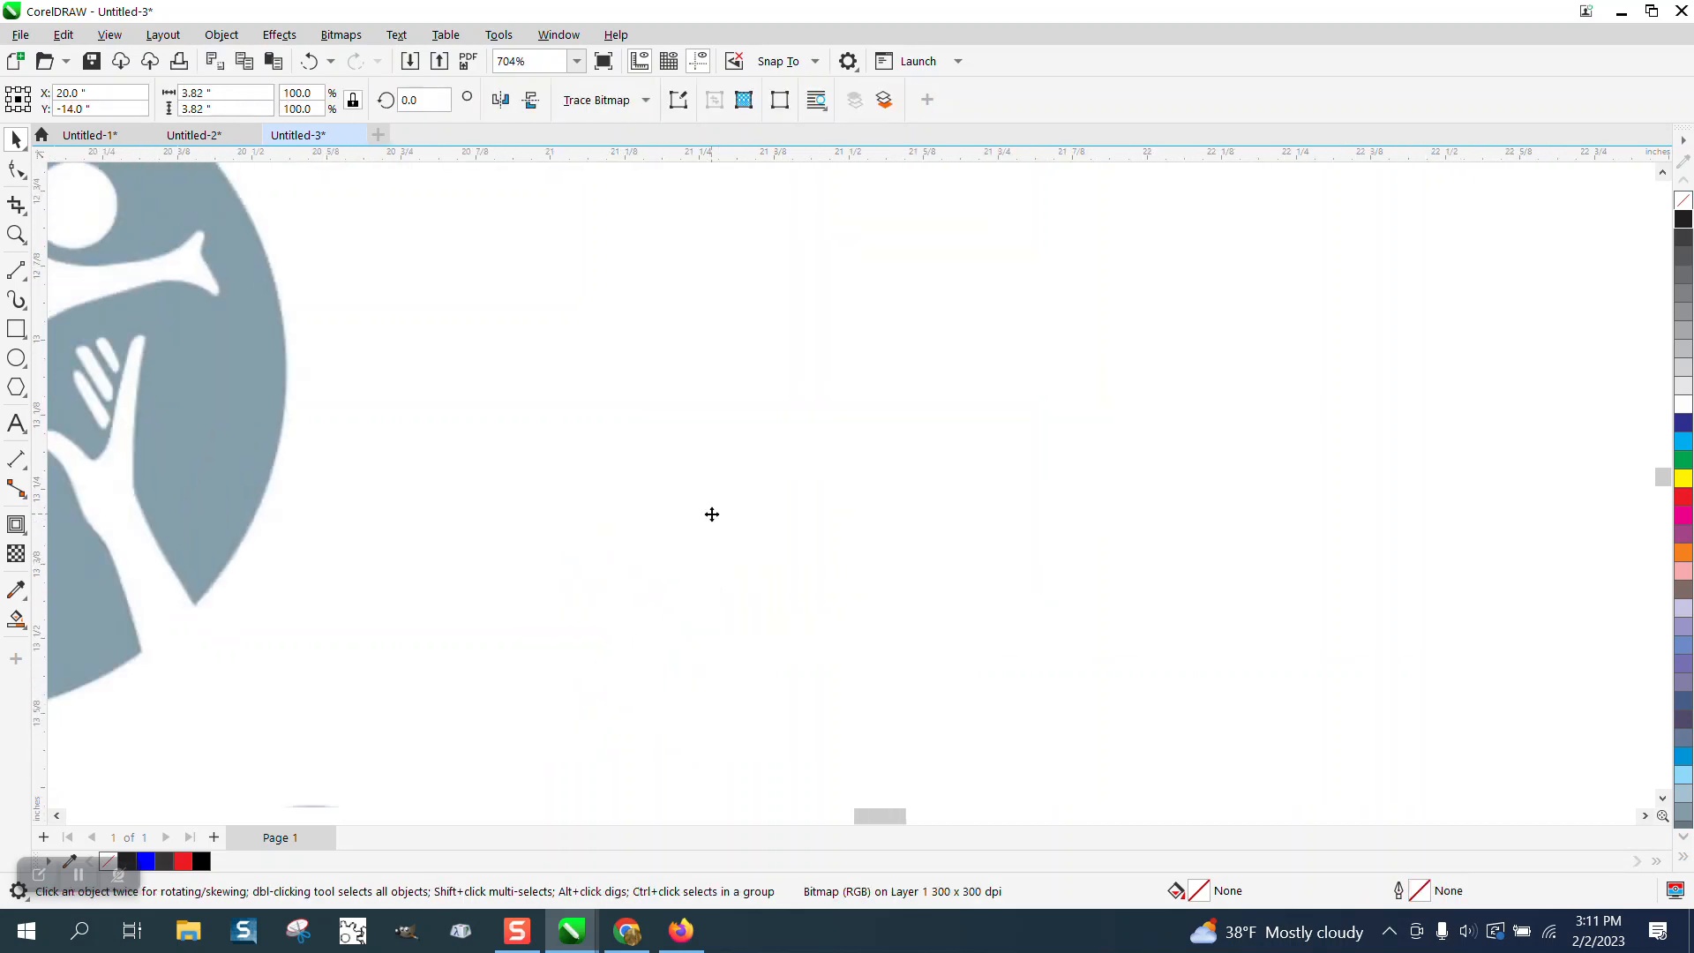
pyautogui.scroll(-3, 712, 507)
pyautogui.moveTo(627, 512); pyautogui.dragTo(936, 470)
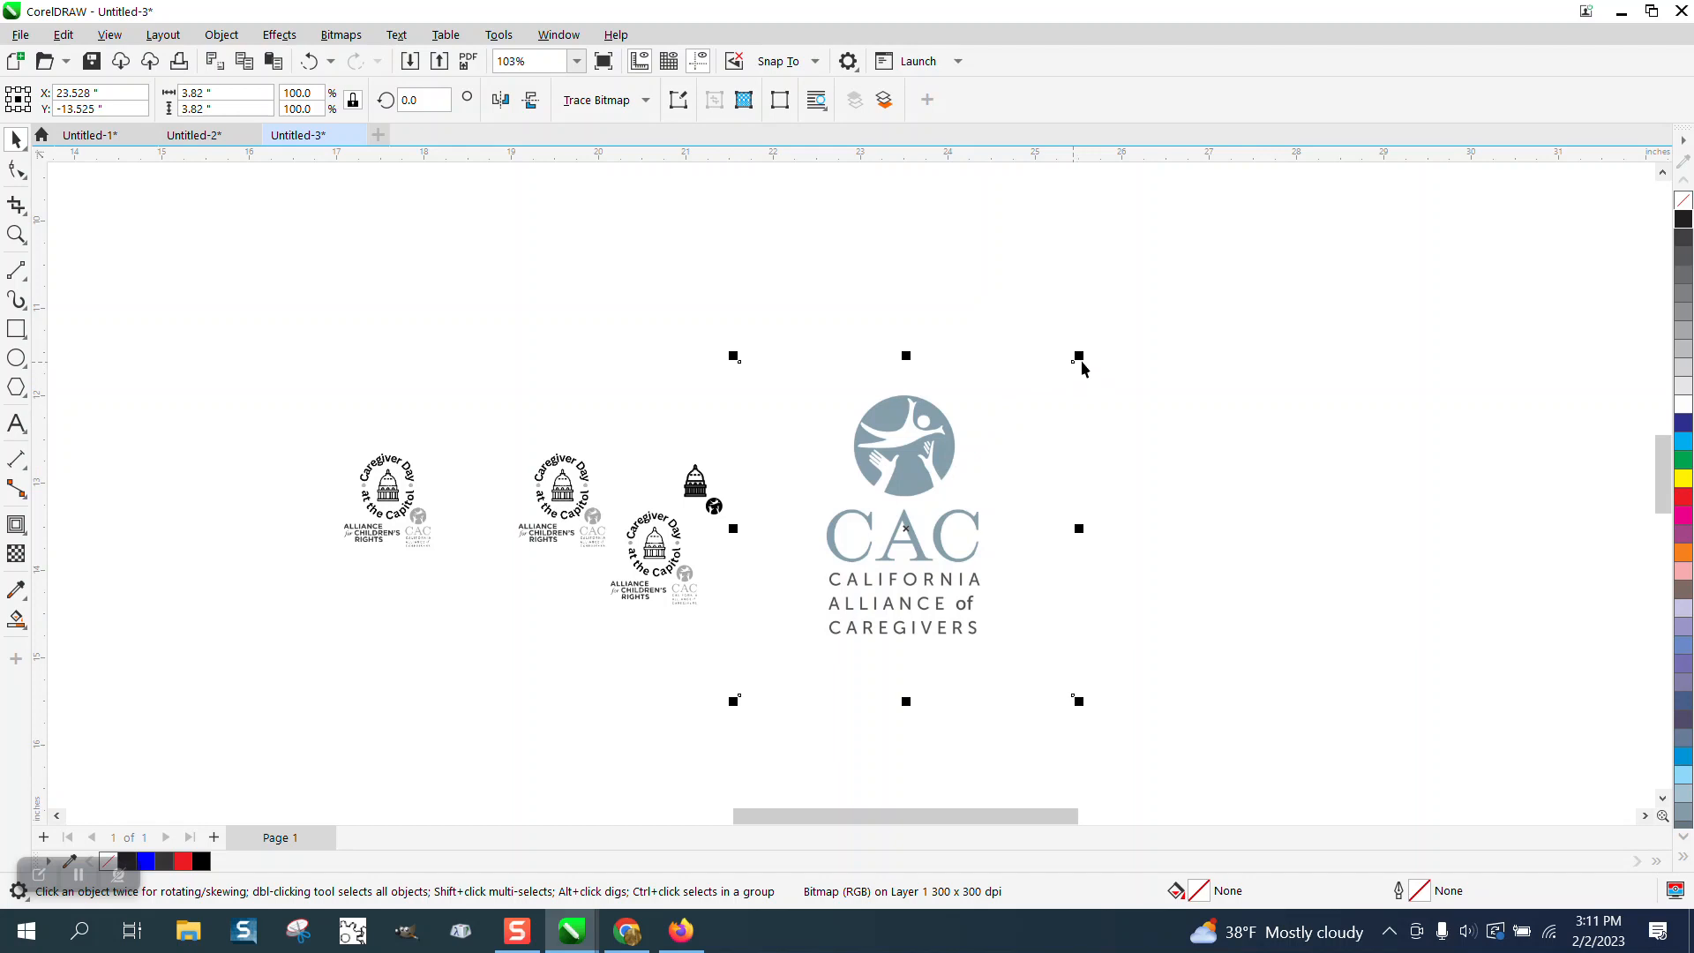
pyautogui.moveTo(1078, 360); pyautogui.dragTo(818, 577)
# Place a duplicate of the scaled CAC logo bitmap directly to its right.
pyautogui.click(16, 235)
pyautogui.scroll(-5, 738, 505)
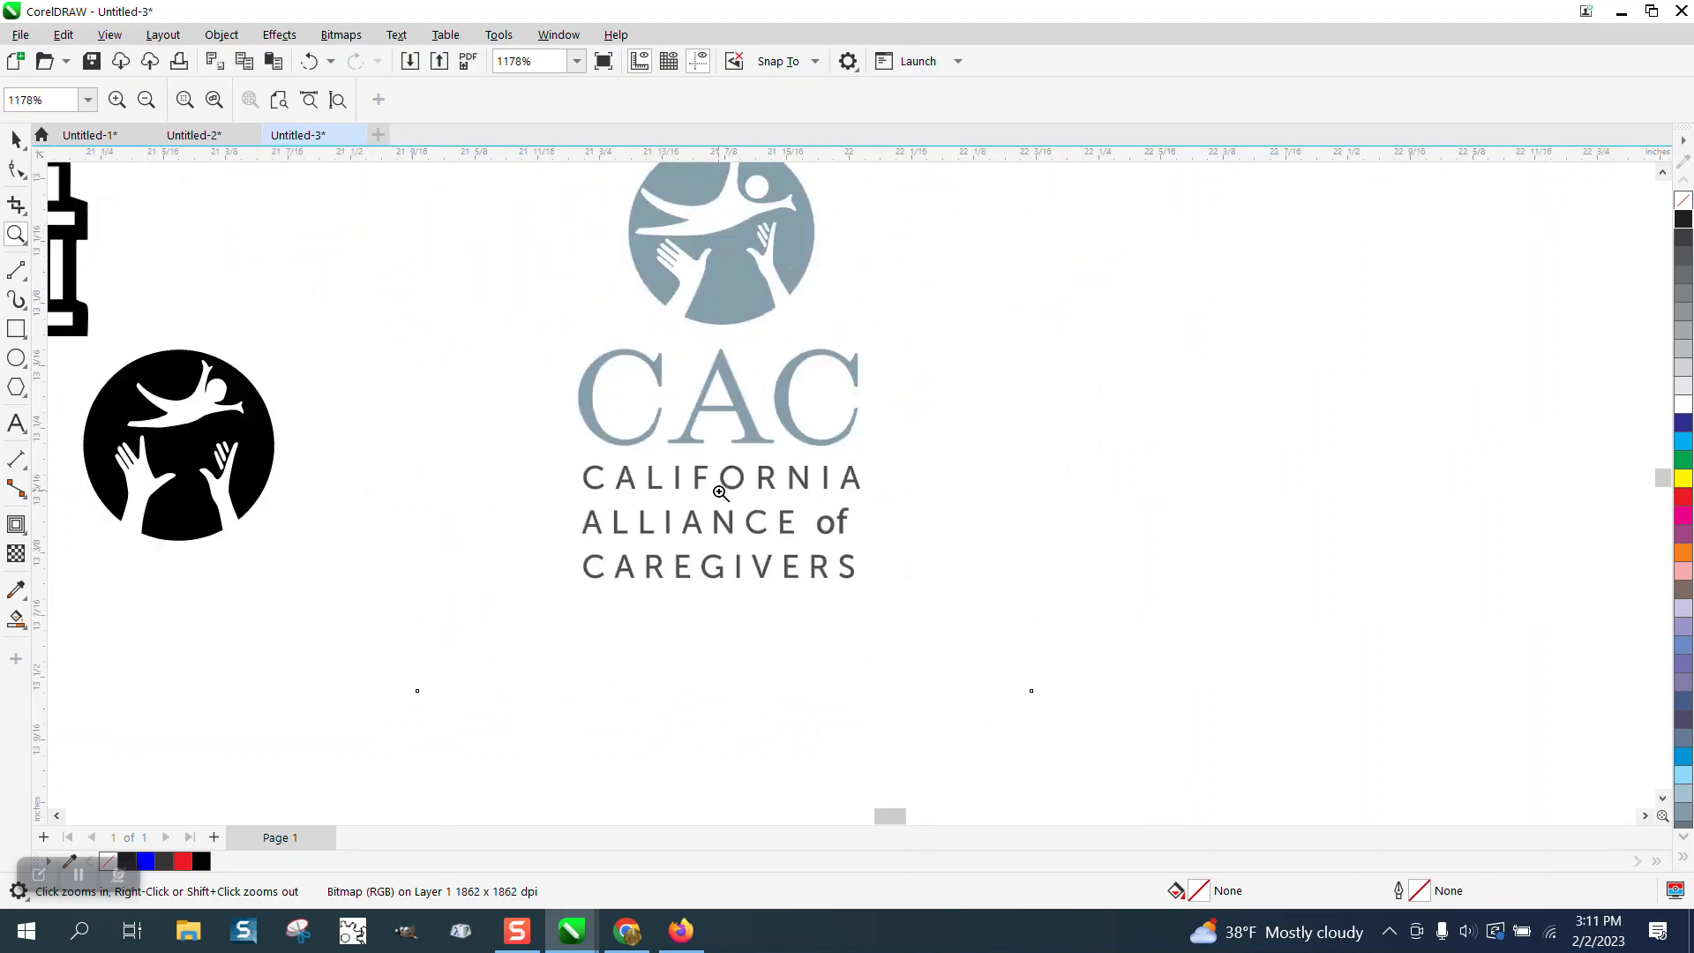
pyautogui.click(16, 139)
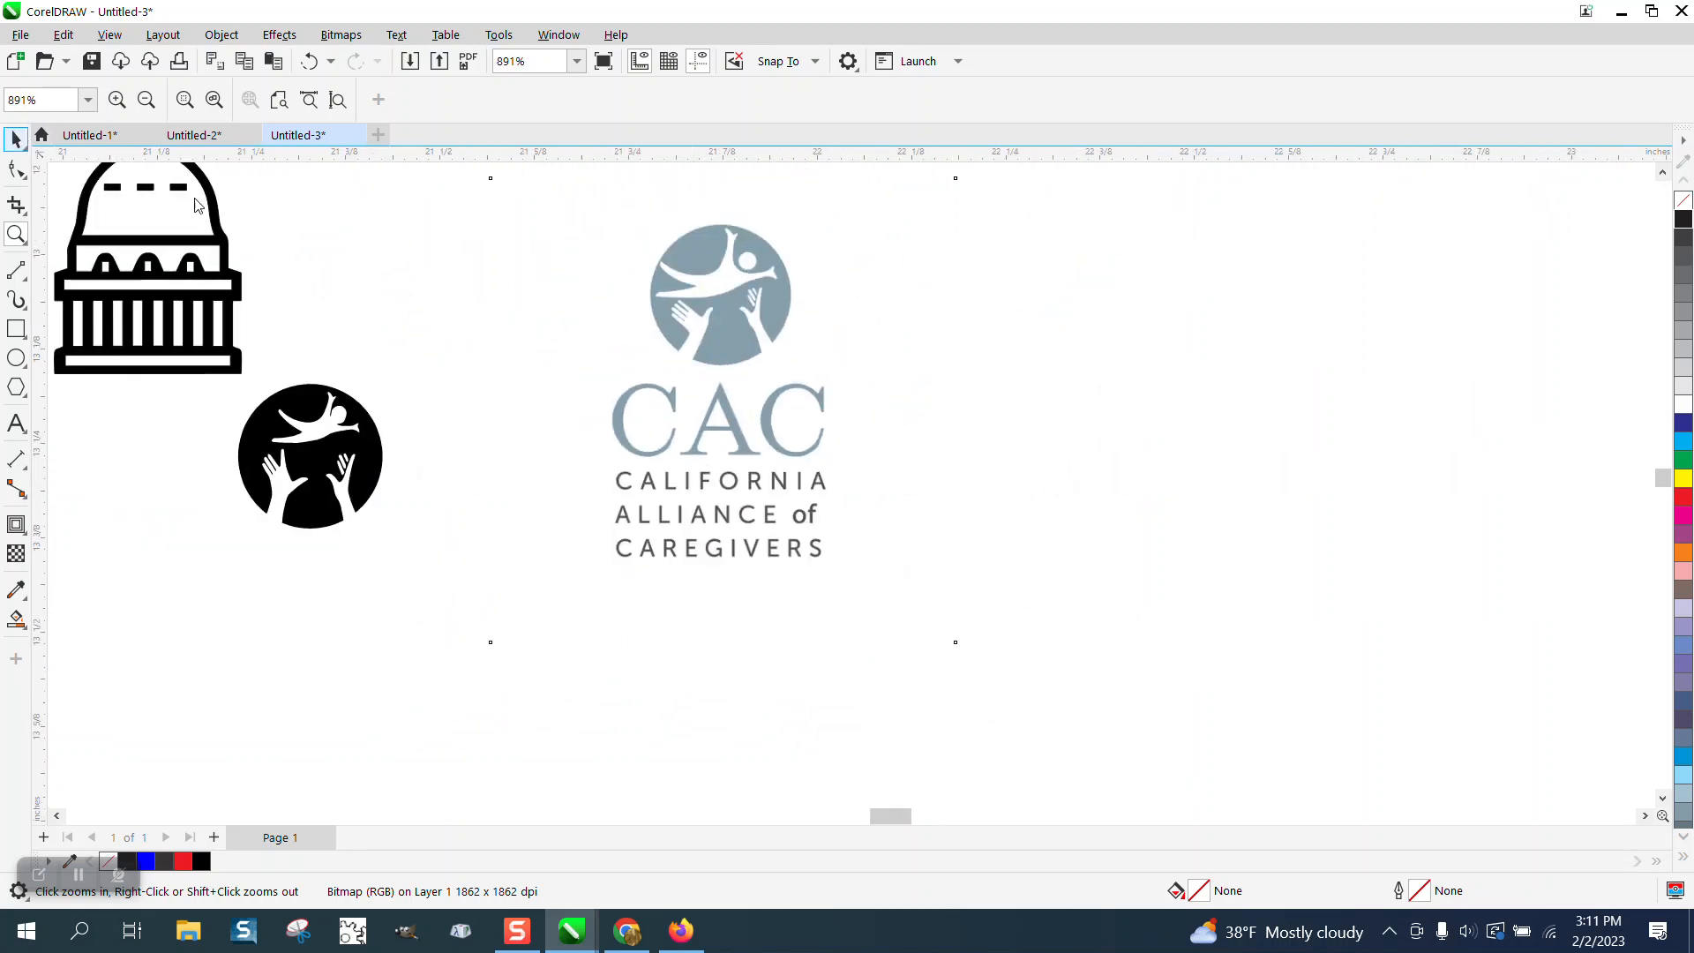
pyautogui.click(729, 302)
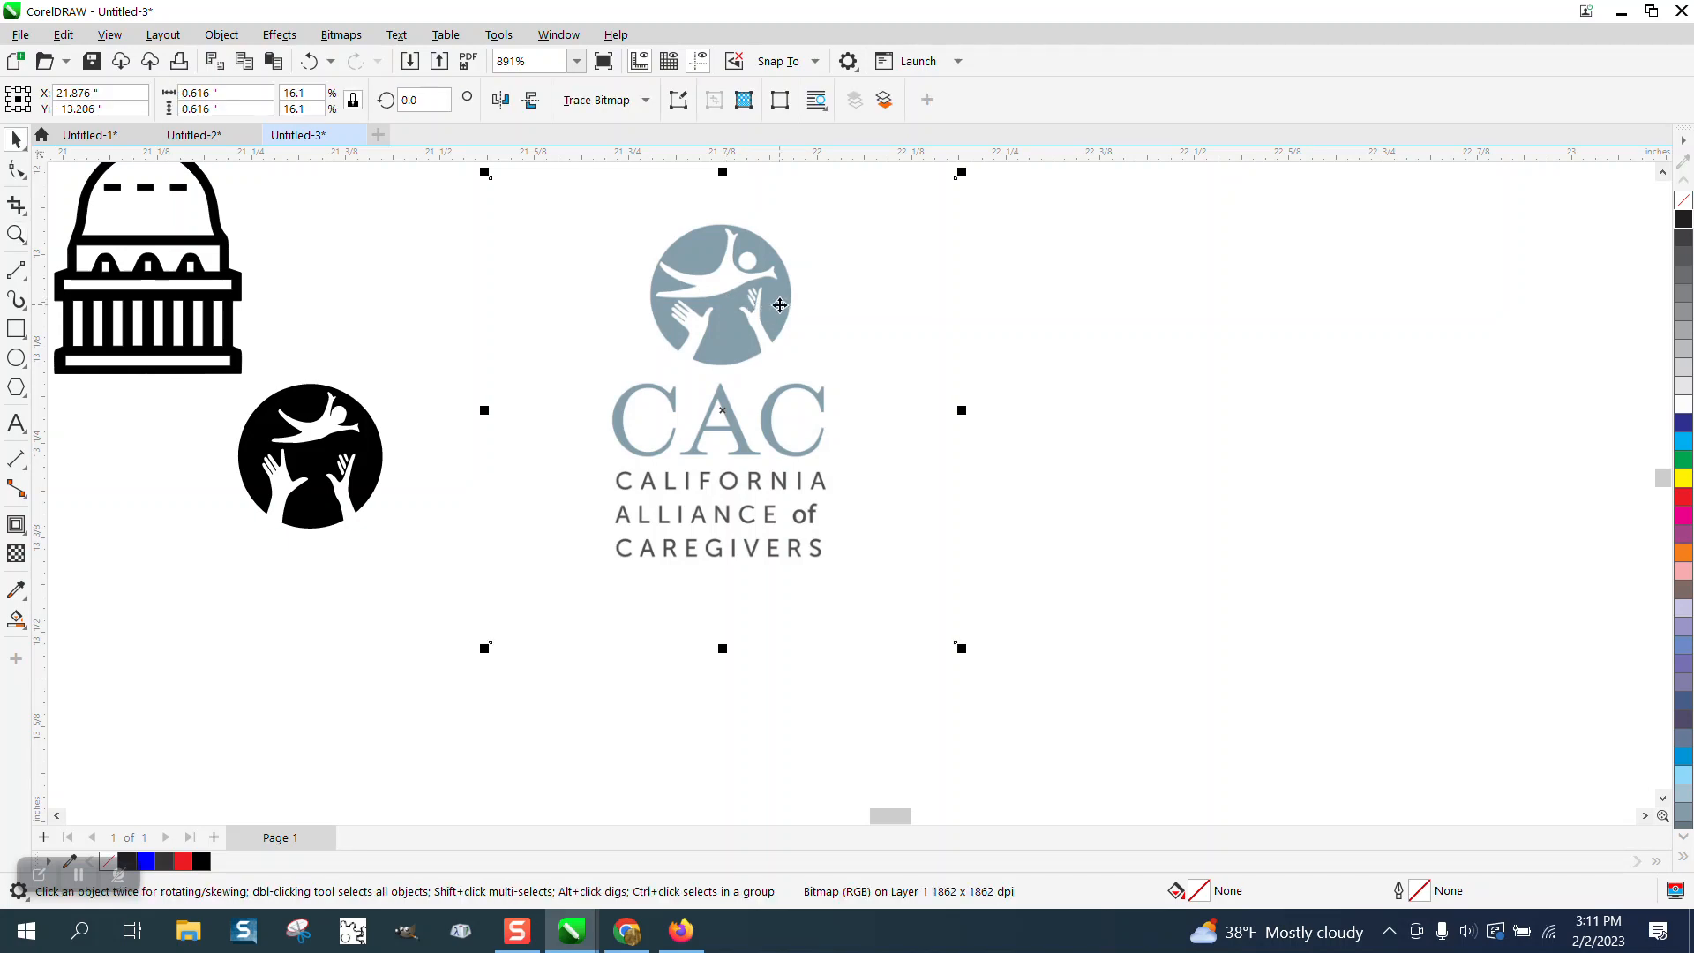
pyautogui.moveTo(748, 425); pyautogui.dragTo(1223, 418)
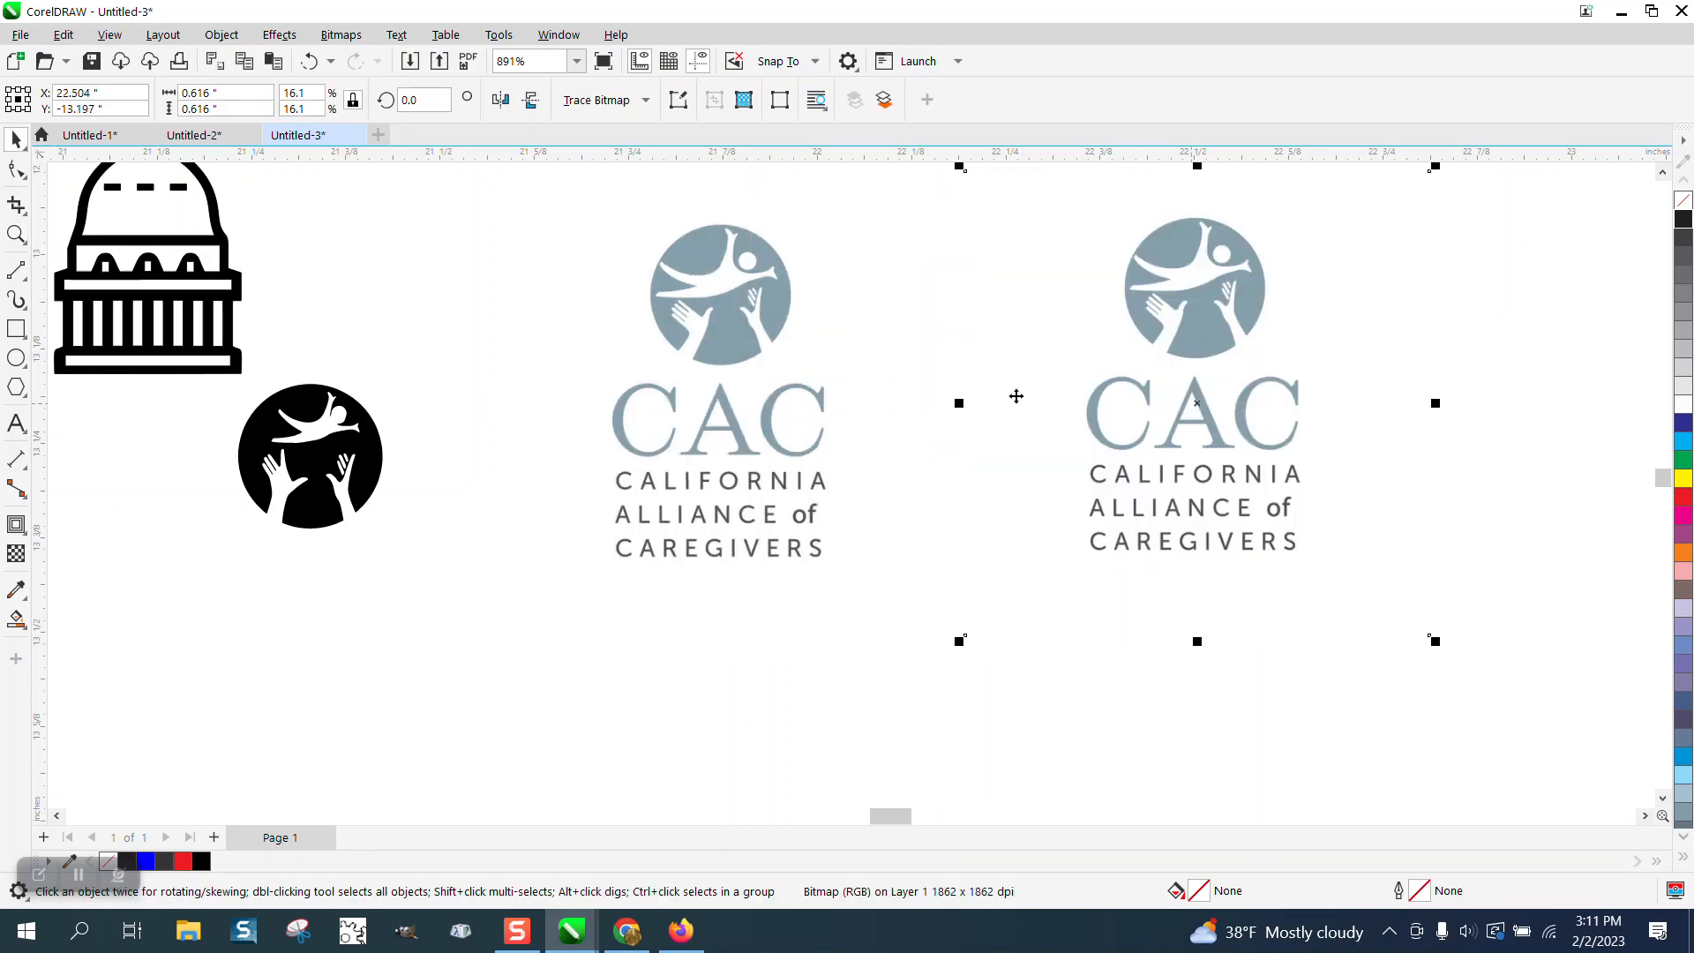
# Crop the original CAC bitmap to its circular hands emblem, keeping an area about 0.235 by 0.209 inches.
pyautogui.click(774, 328)
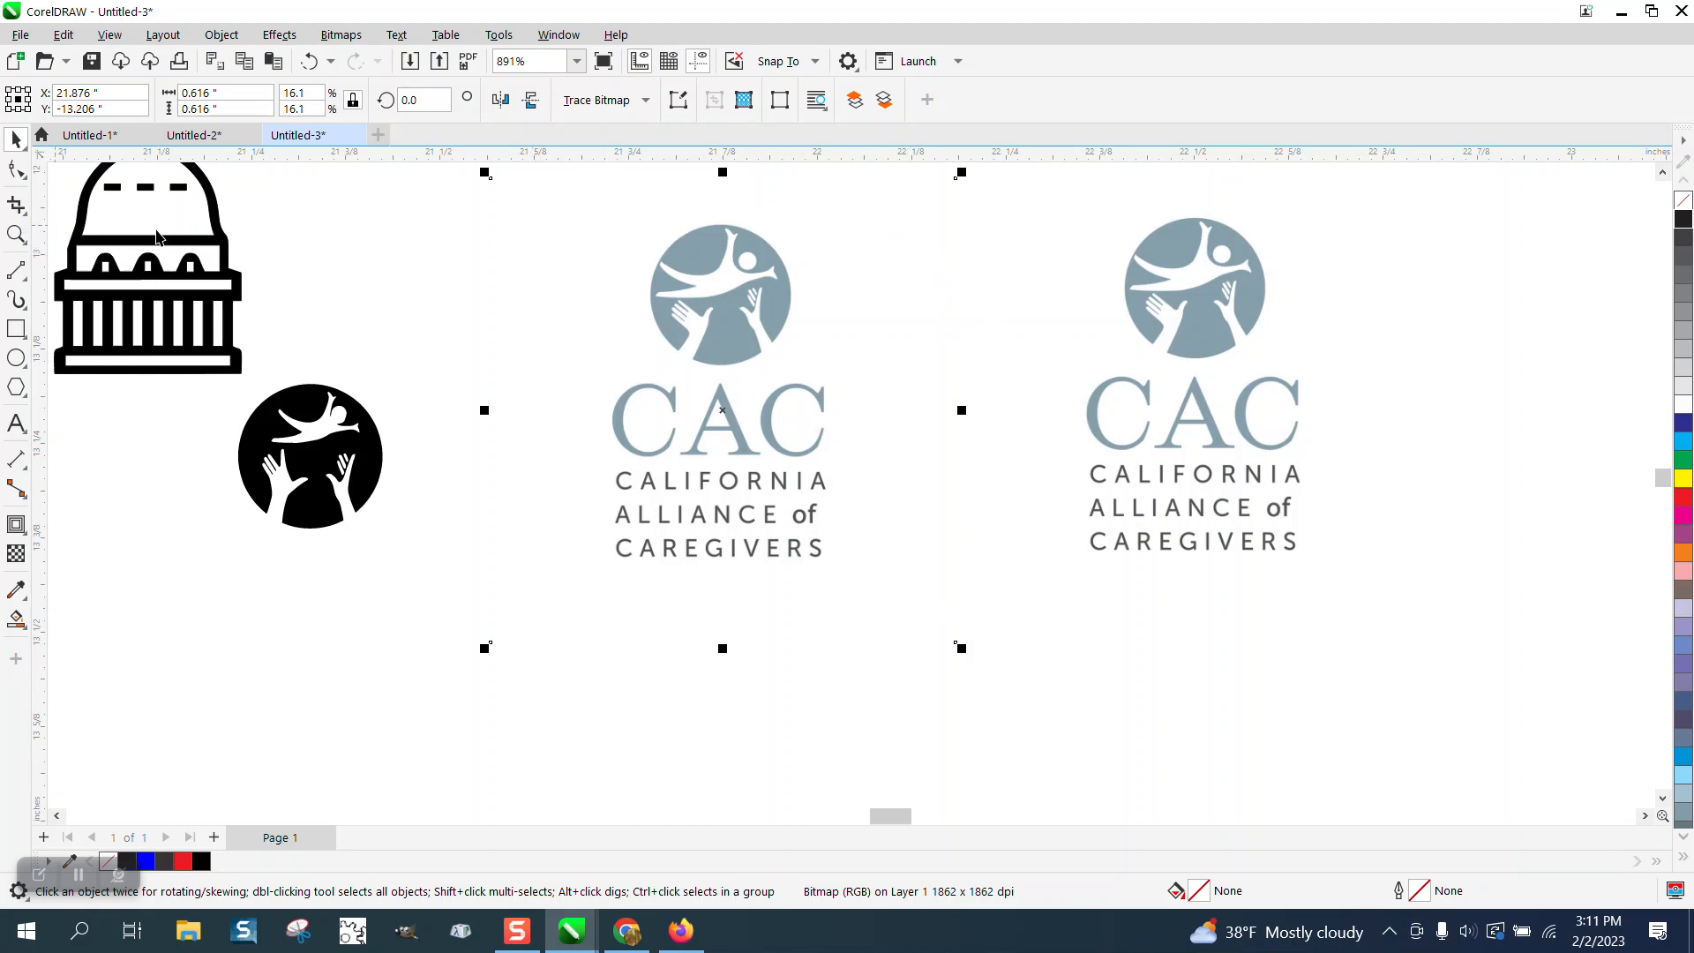
pyautogui.click(17, 209)
pyautogui.click(84, 214)
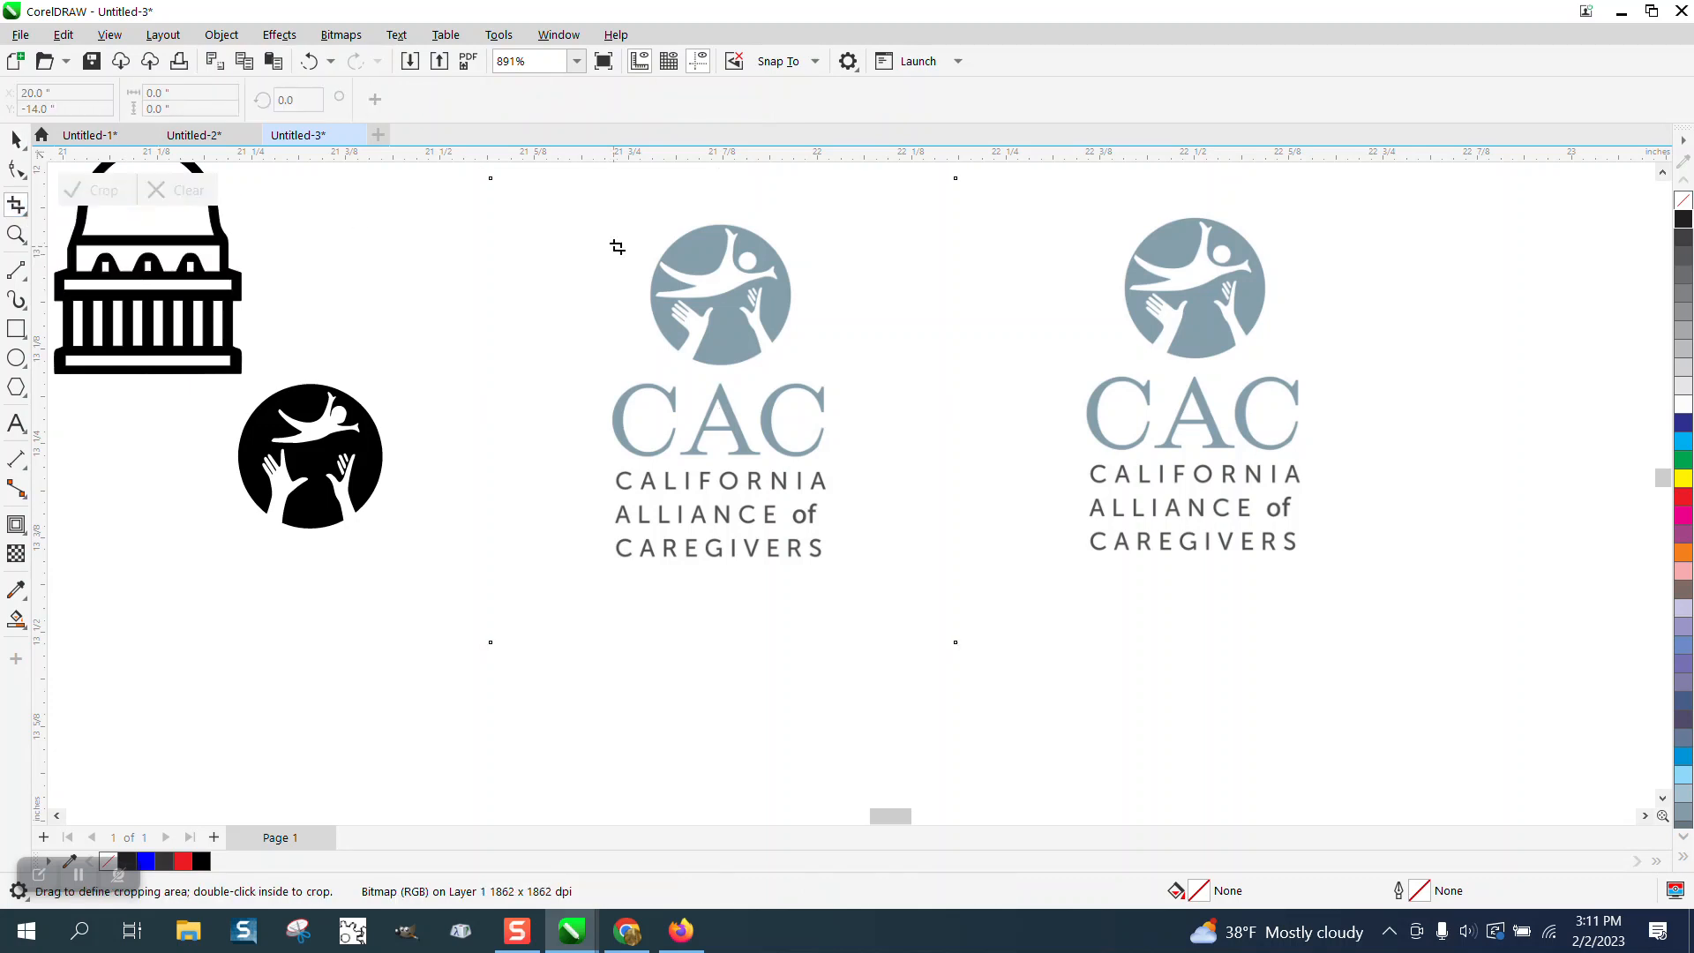
pyautogui.moveTo(632, 216); pyautogui.dragTo(809, 374)
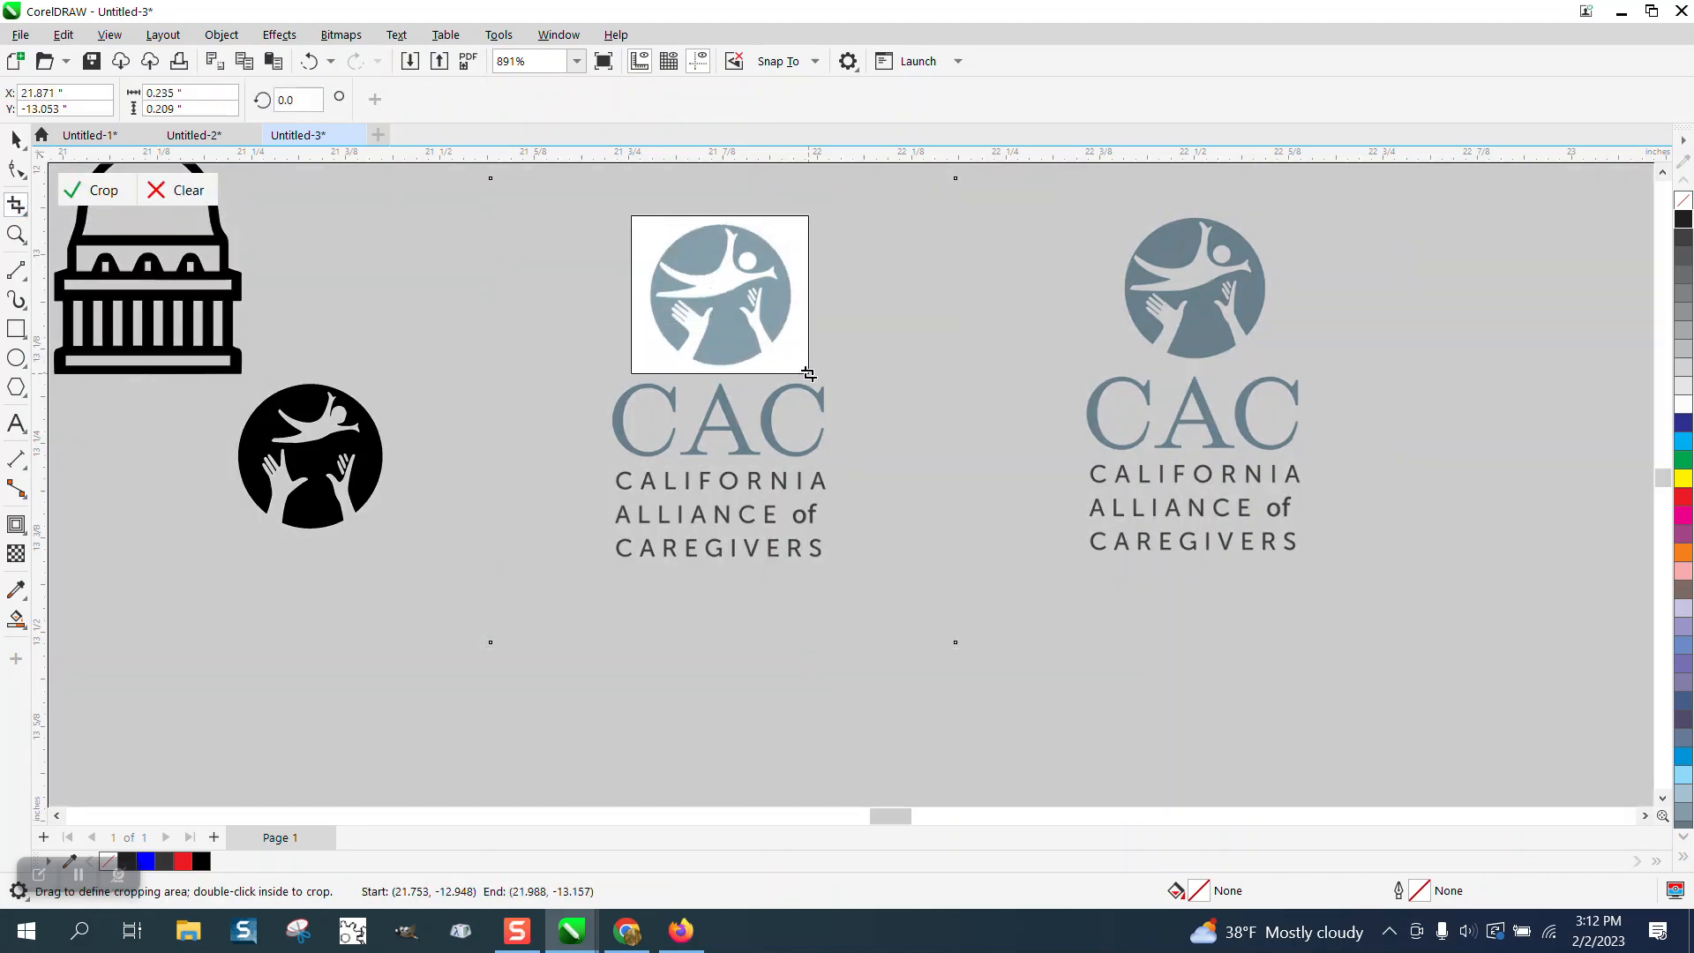
pyautogui.click(103, 191)
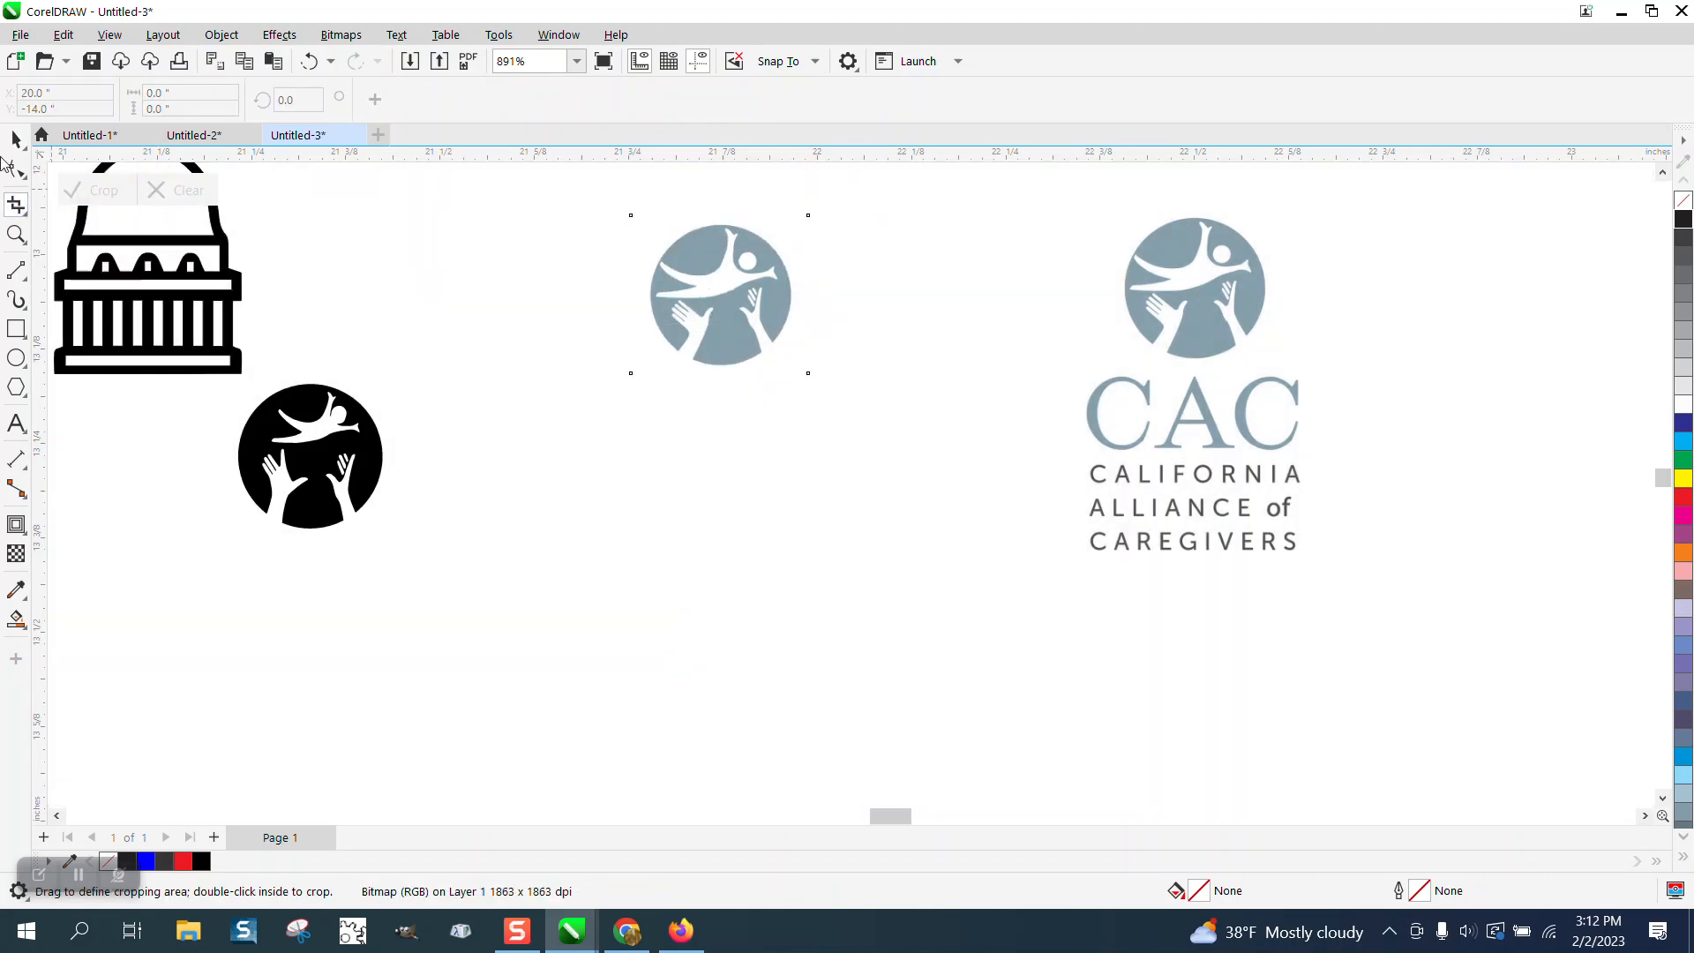
# Outline-trace the cropped emblem as Clipart with detail 84 and smoothing 25, and move the traced group directly below the bitmap.
pyautogui.click(16, 139)
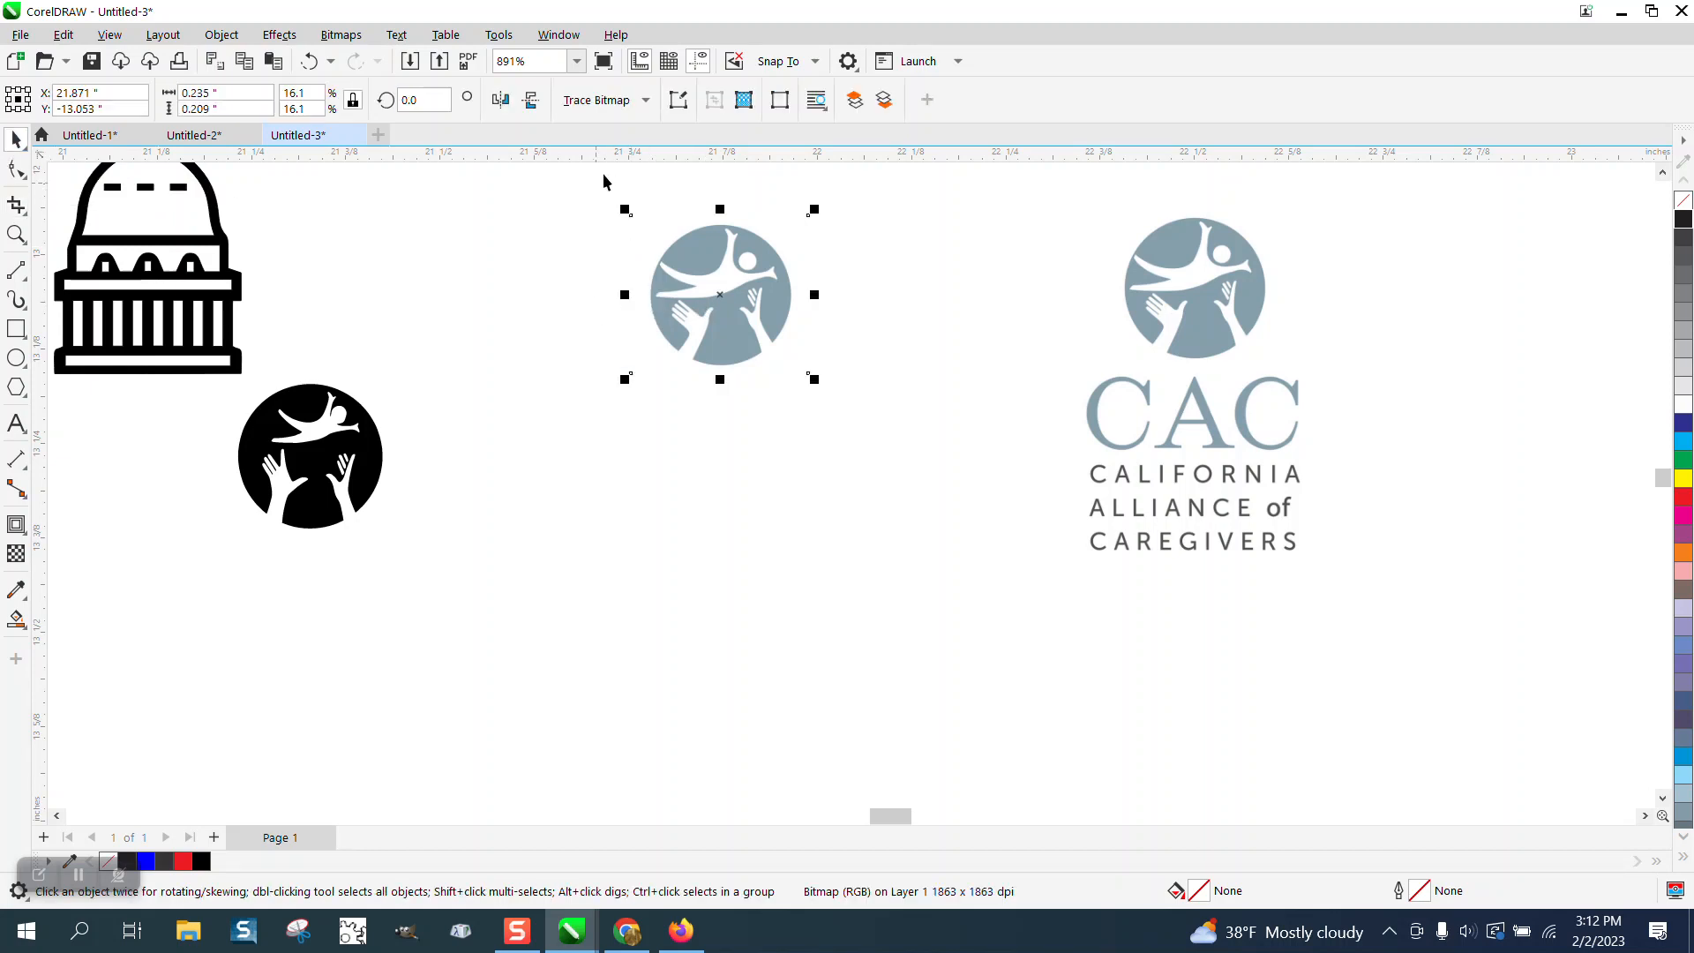
pyautogui.click(622, 102)
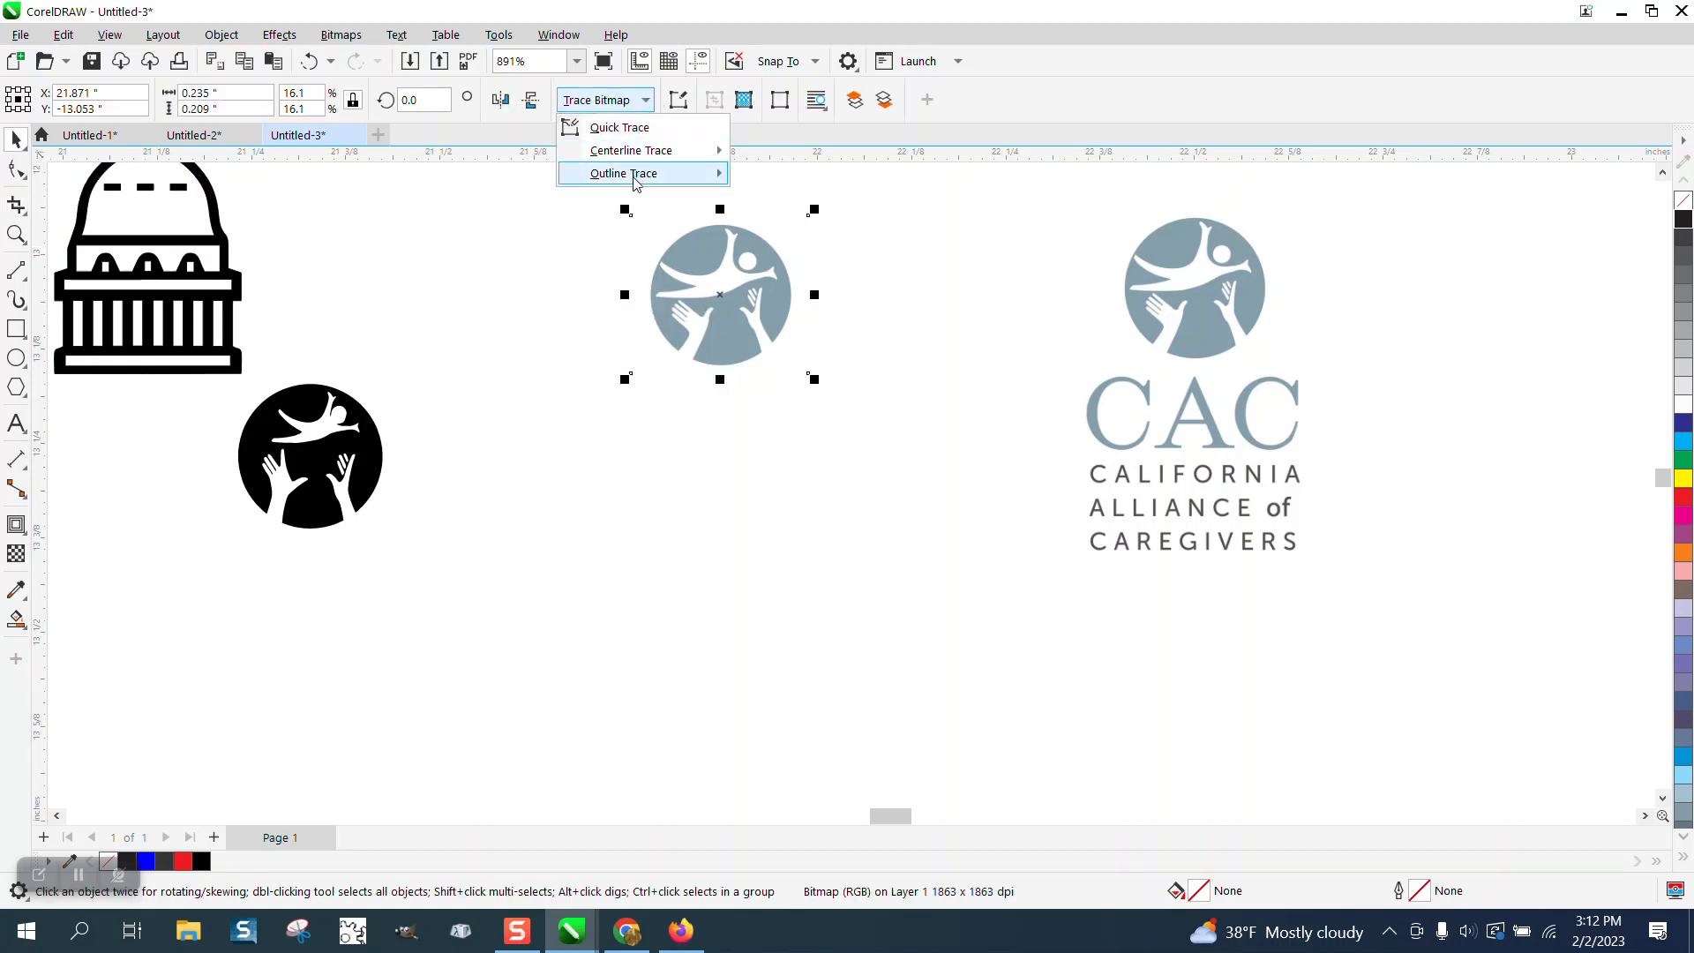
pyautogui.moveTo(635, 174)
pyautogui.click(757, 246)
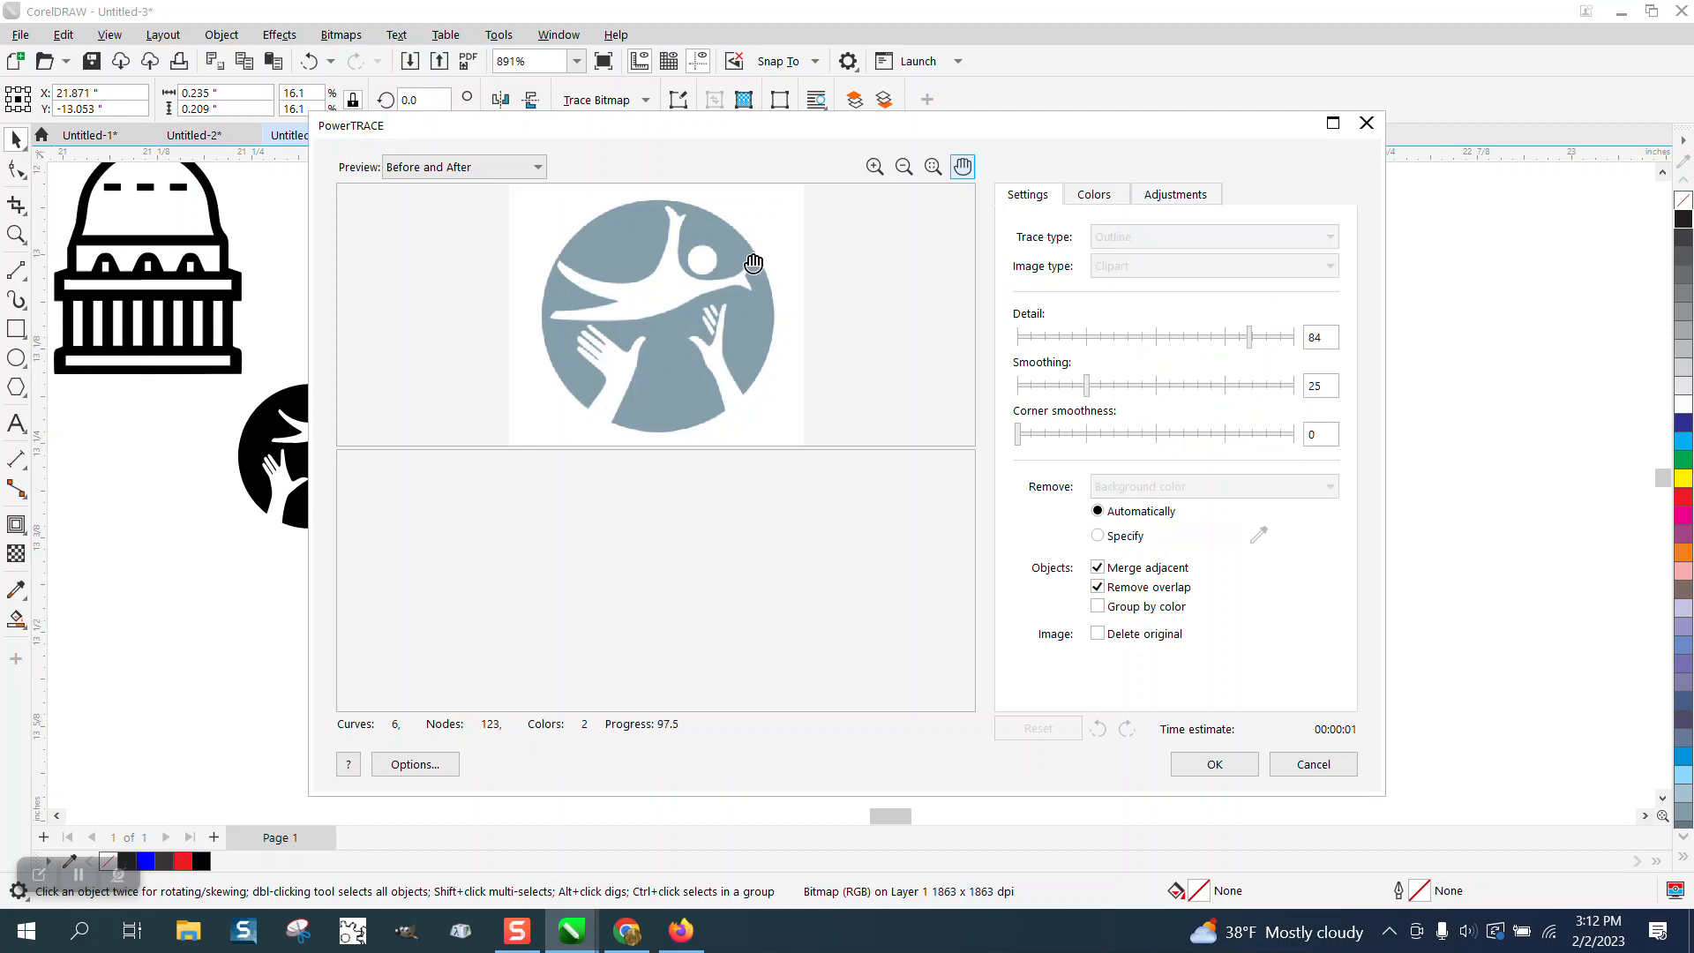
pyautogui.click(1245, 773)
pyautogui.moveTo(741, 315); pyautogui.dragTo(743, 474)
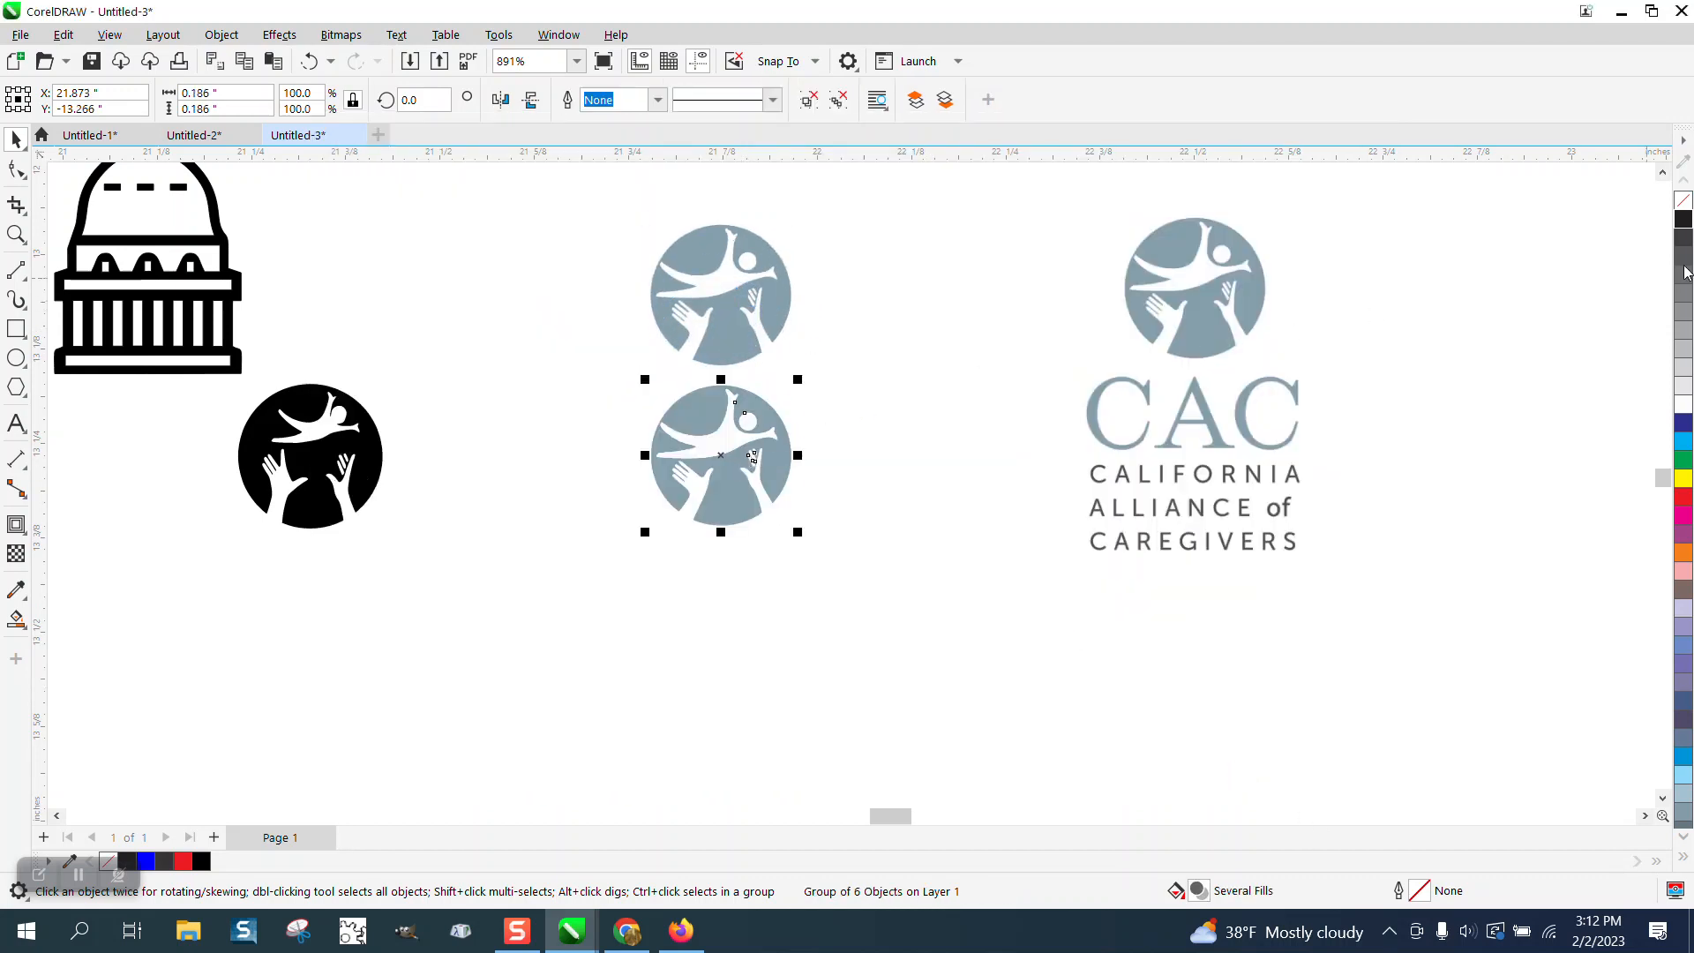
# Remove the traced emblem's fill, give it a black outline, and smart-fill its circular background with black and no outline.
pyautogui.click(1684, 202)
pyautogui.rightClick(1684, 218)
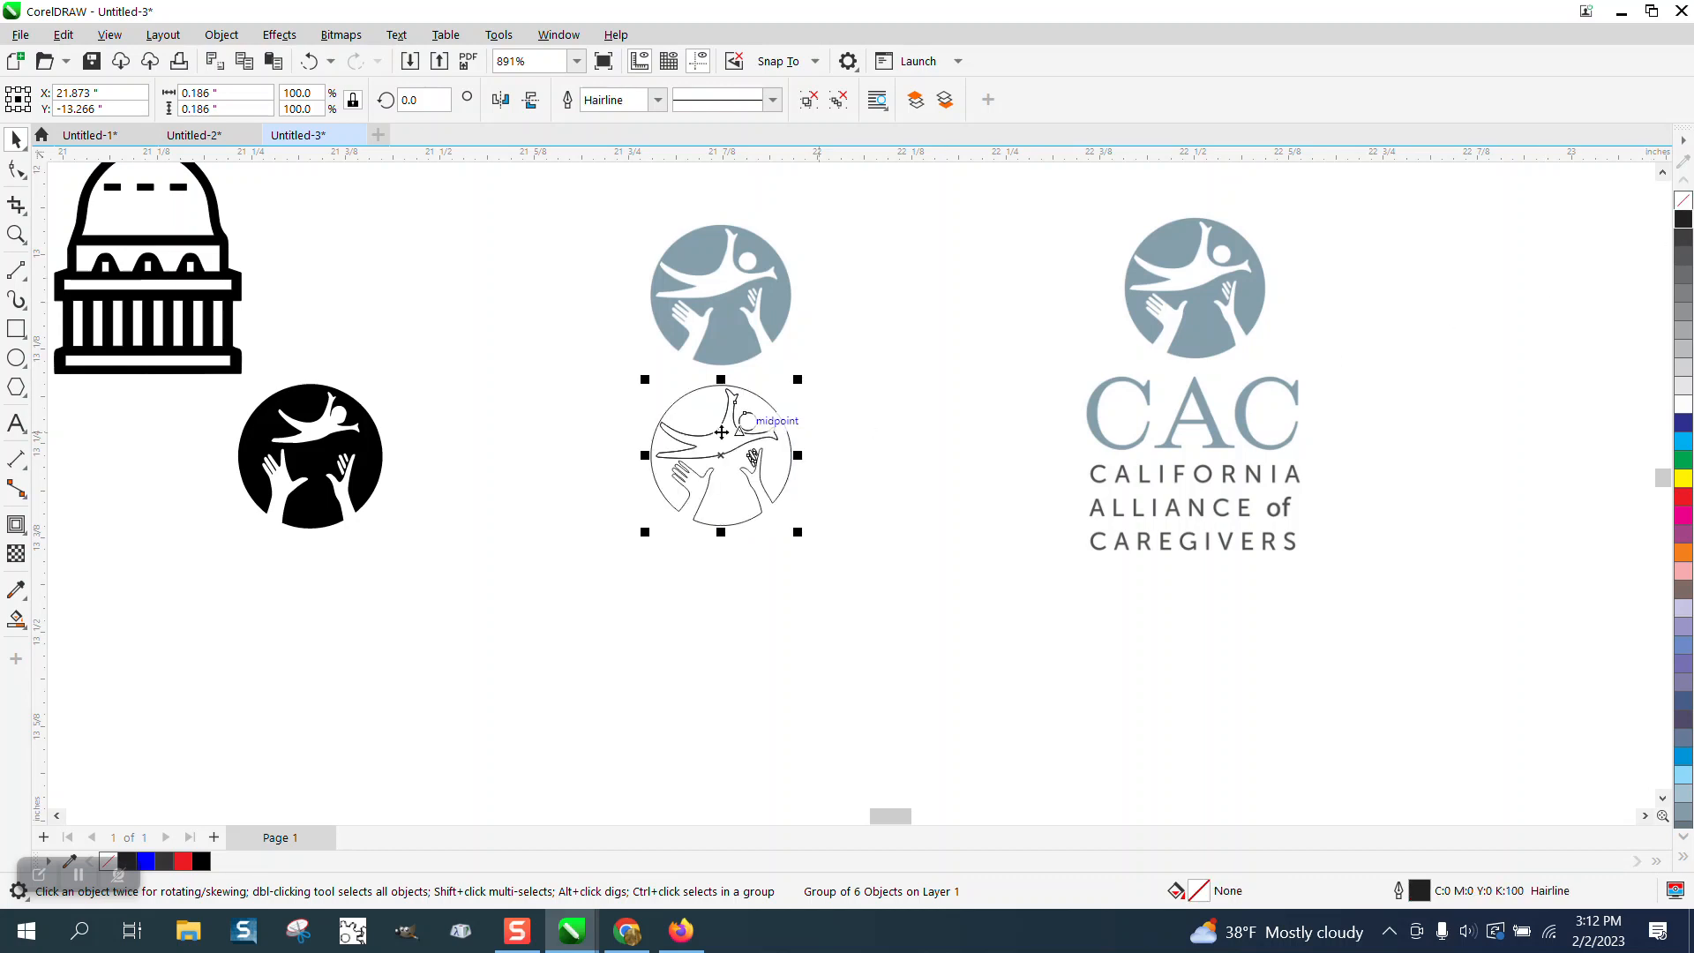
pyautogui.click(17, 620)
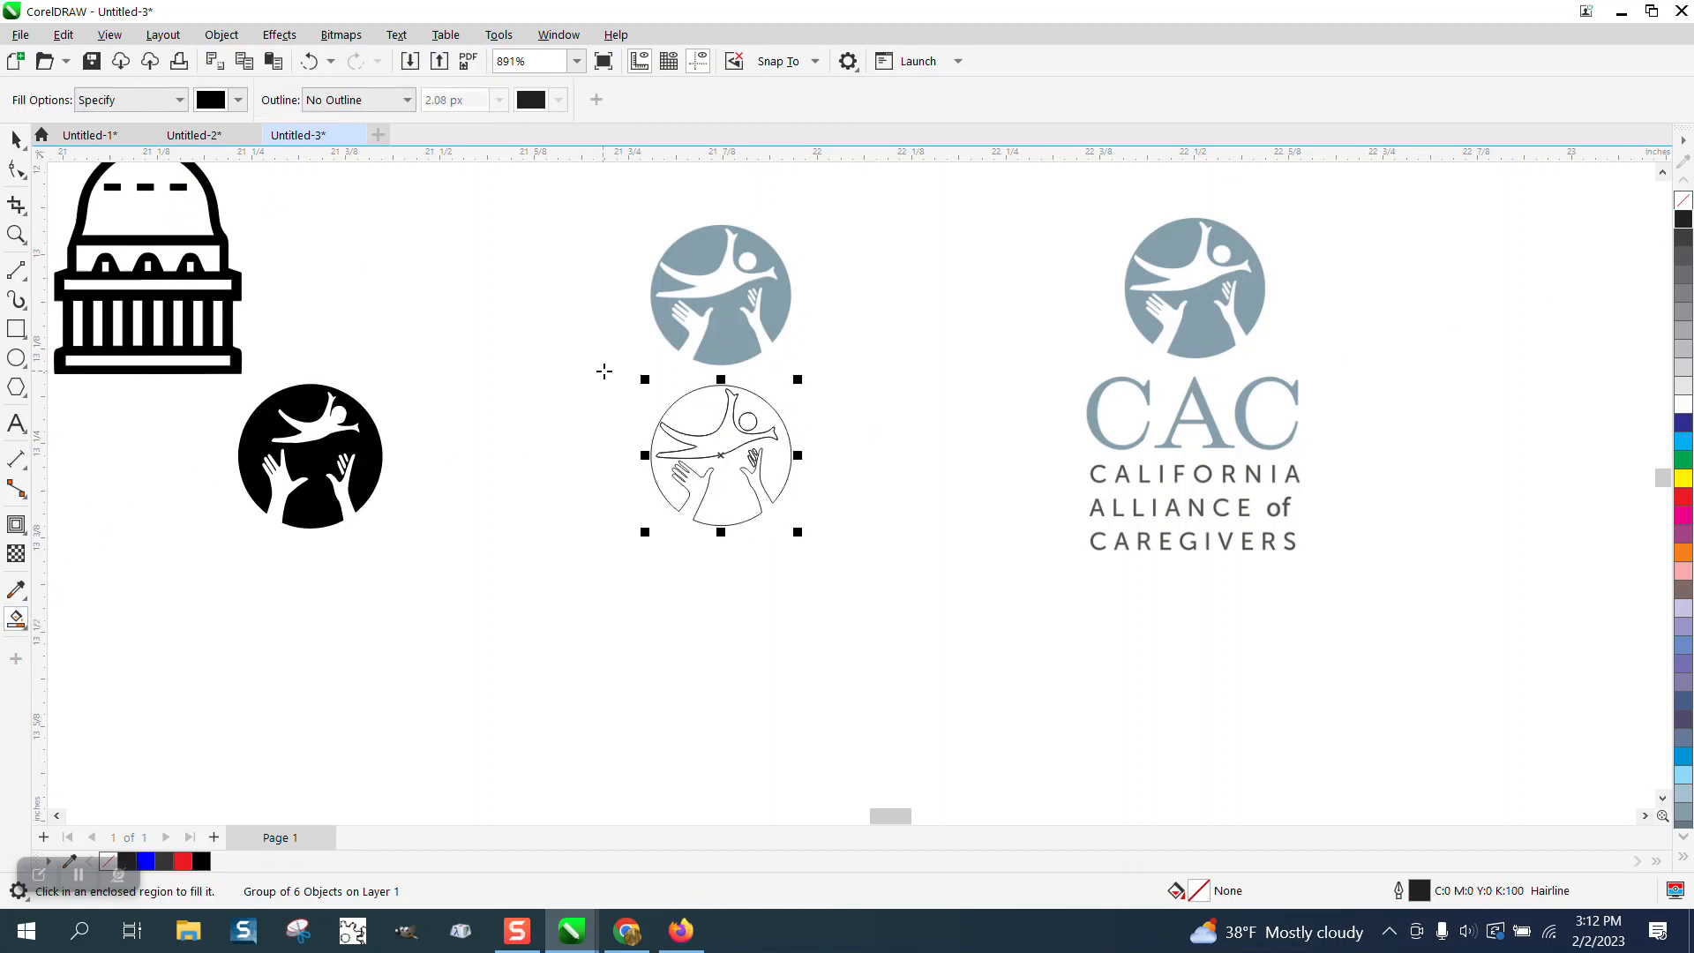
pyautogui.click(699, 401)
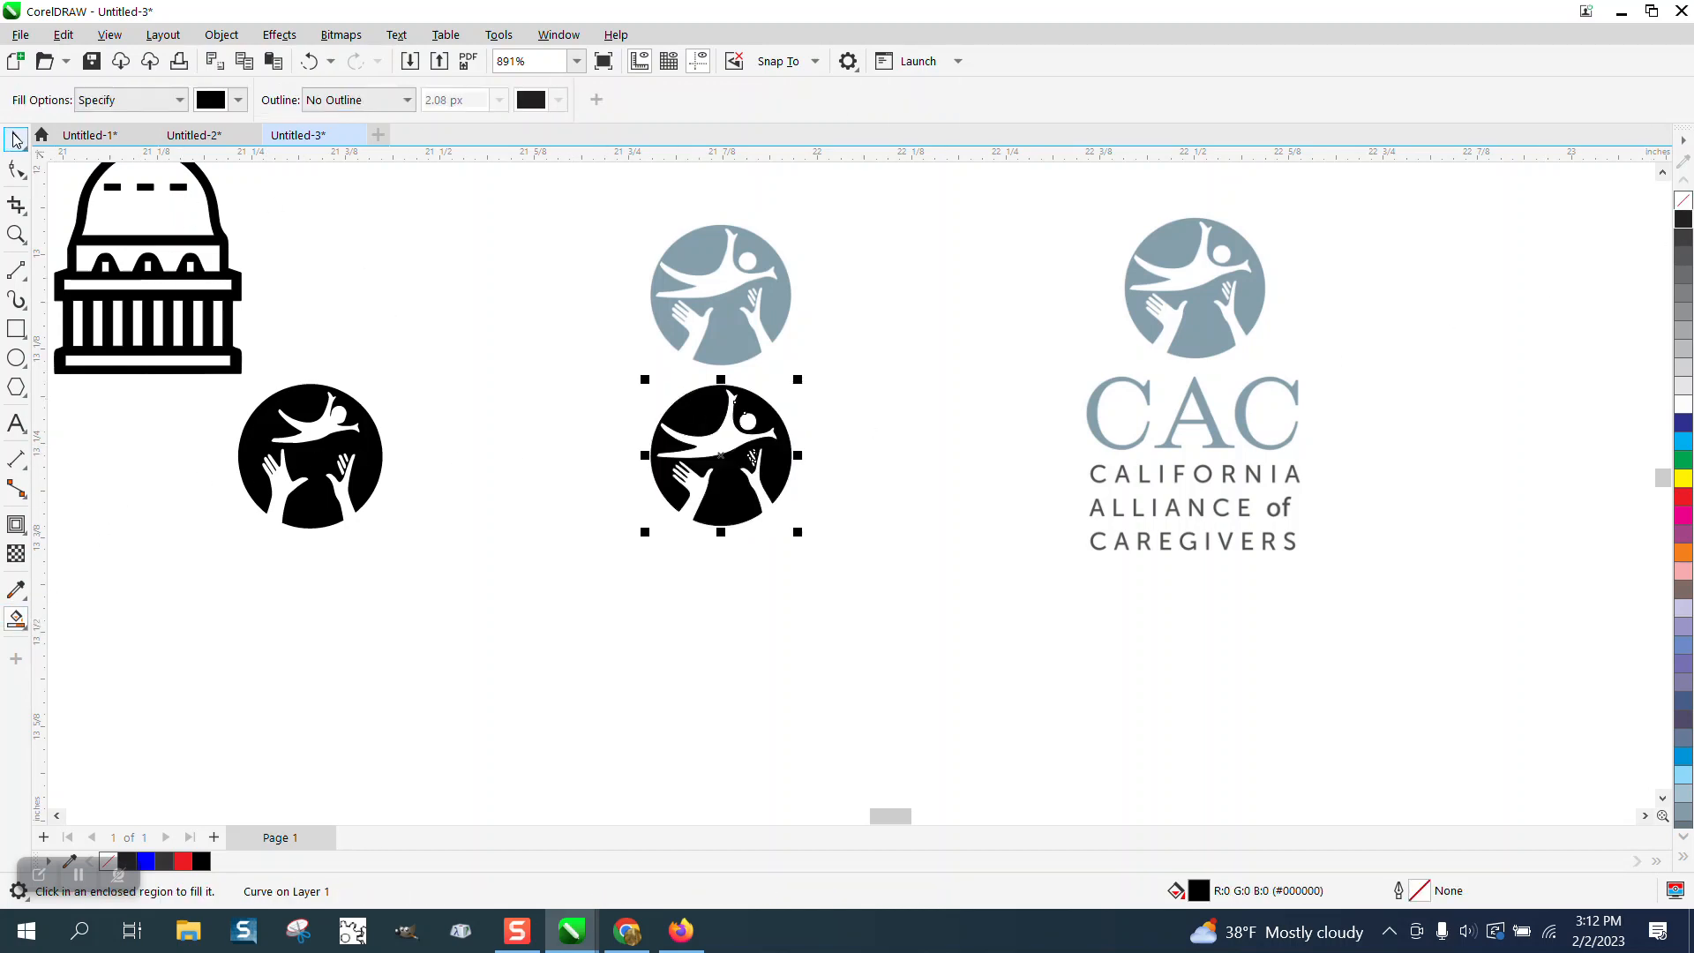
pyautogui.press('space')
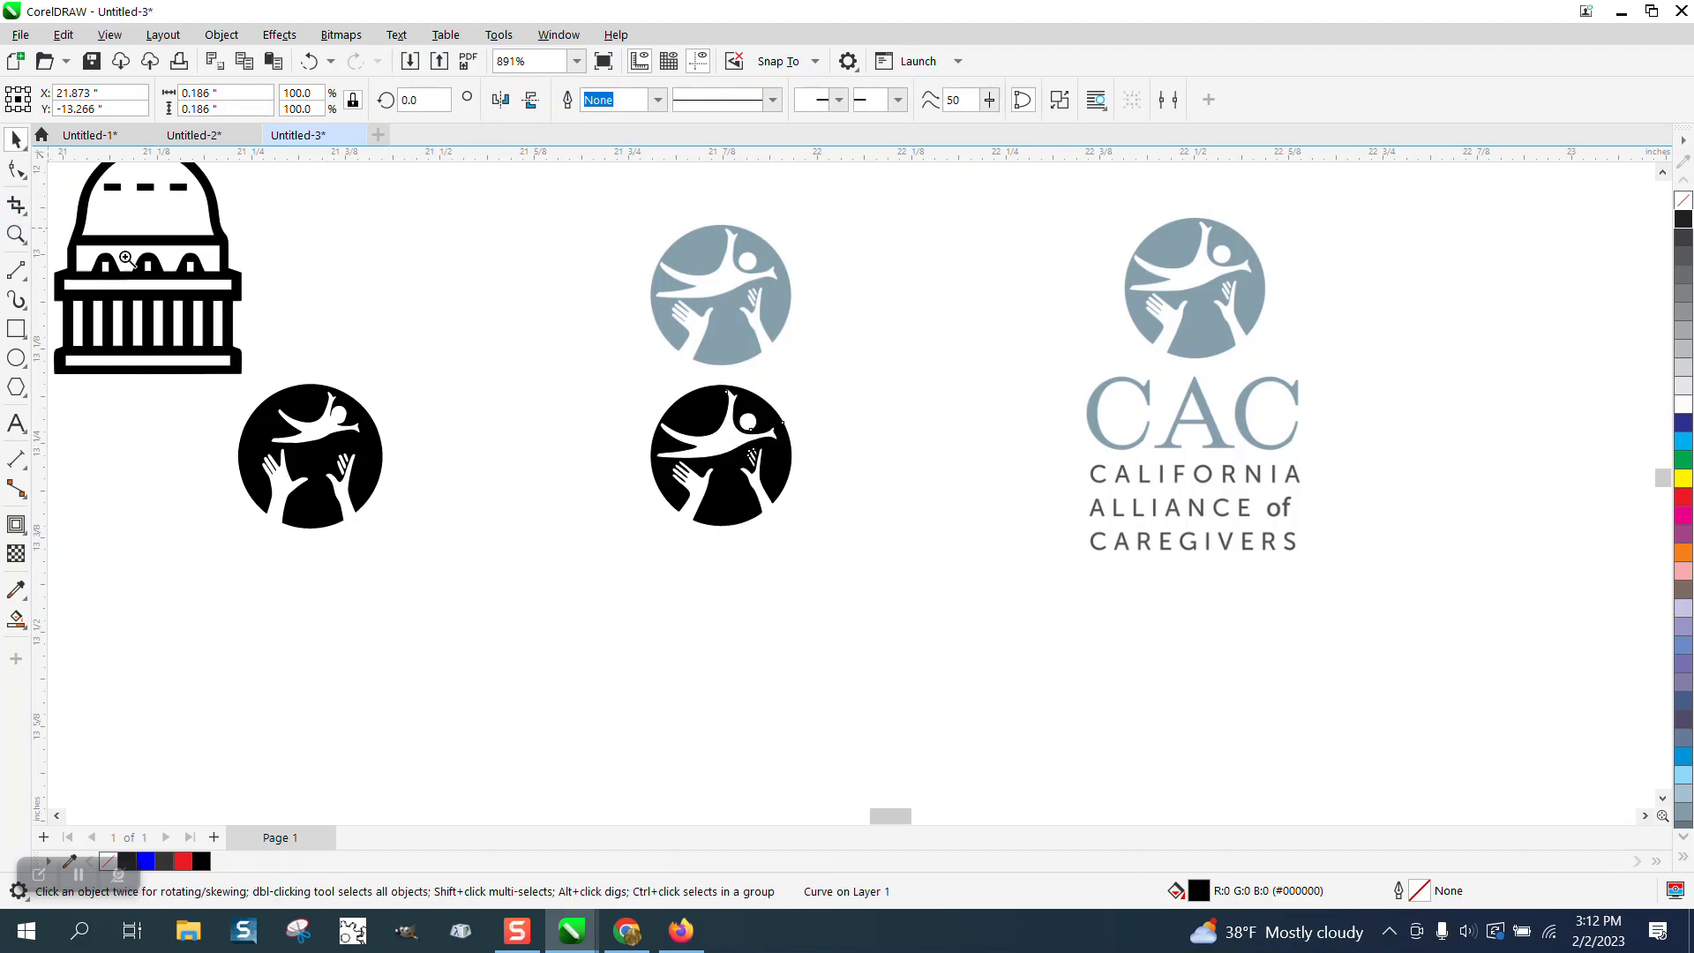
# Place the black-filled emblem, scaled to about 0.176 inches, left of the blue bitmap, and move the older black emblem between it and the Capitol building.
pyautogui.click(16, 234)
pyautogui.moveTo(719, 428); pyautogui.dragTo(820, 503)
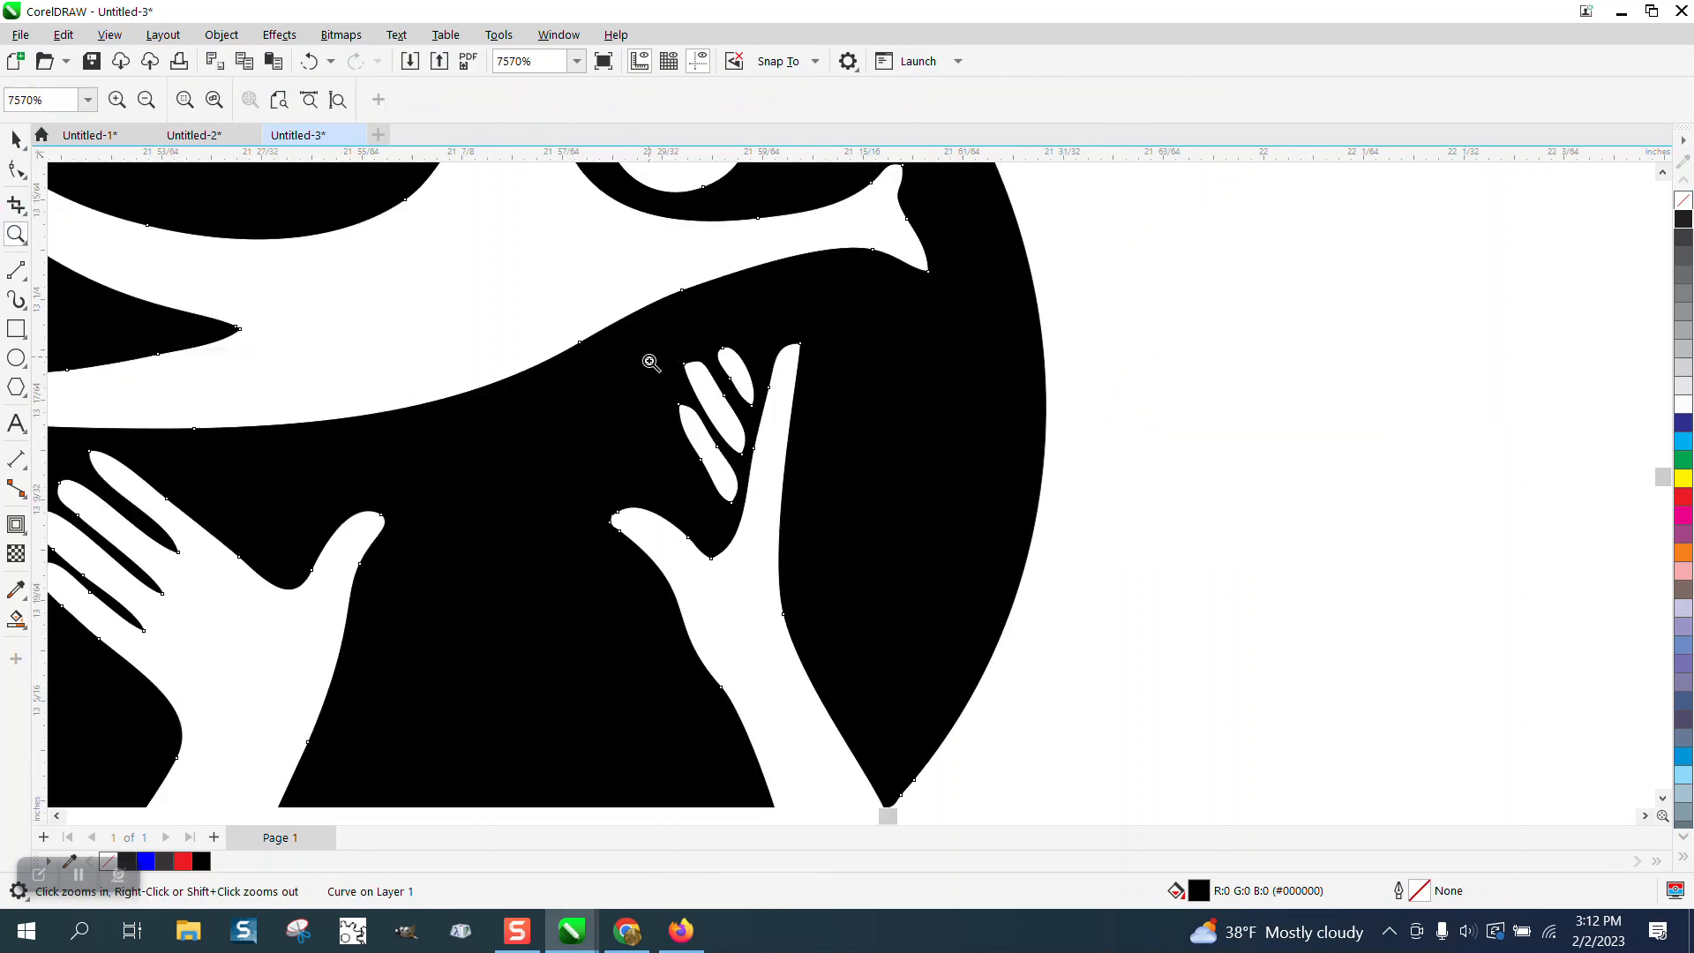
pyautogui.scroll(-4, 760, 417)
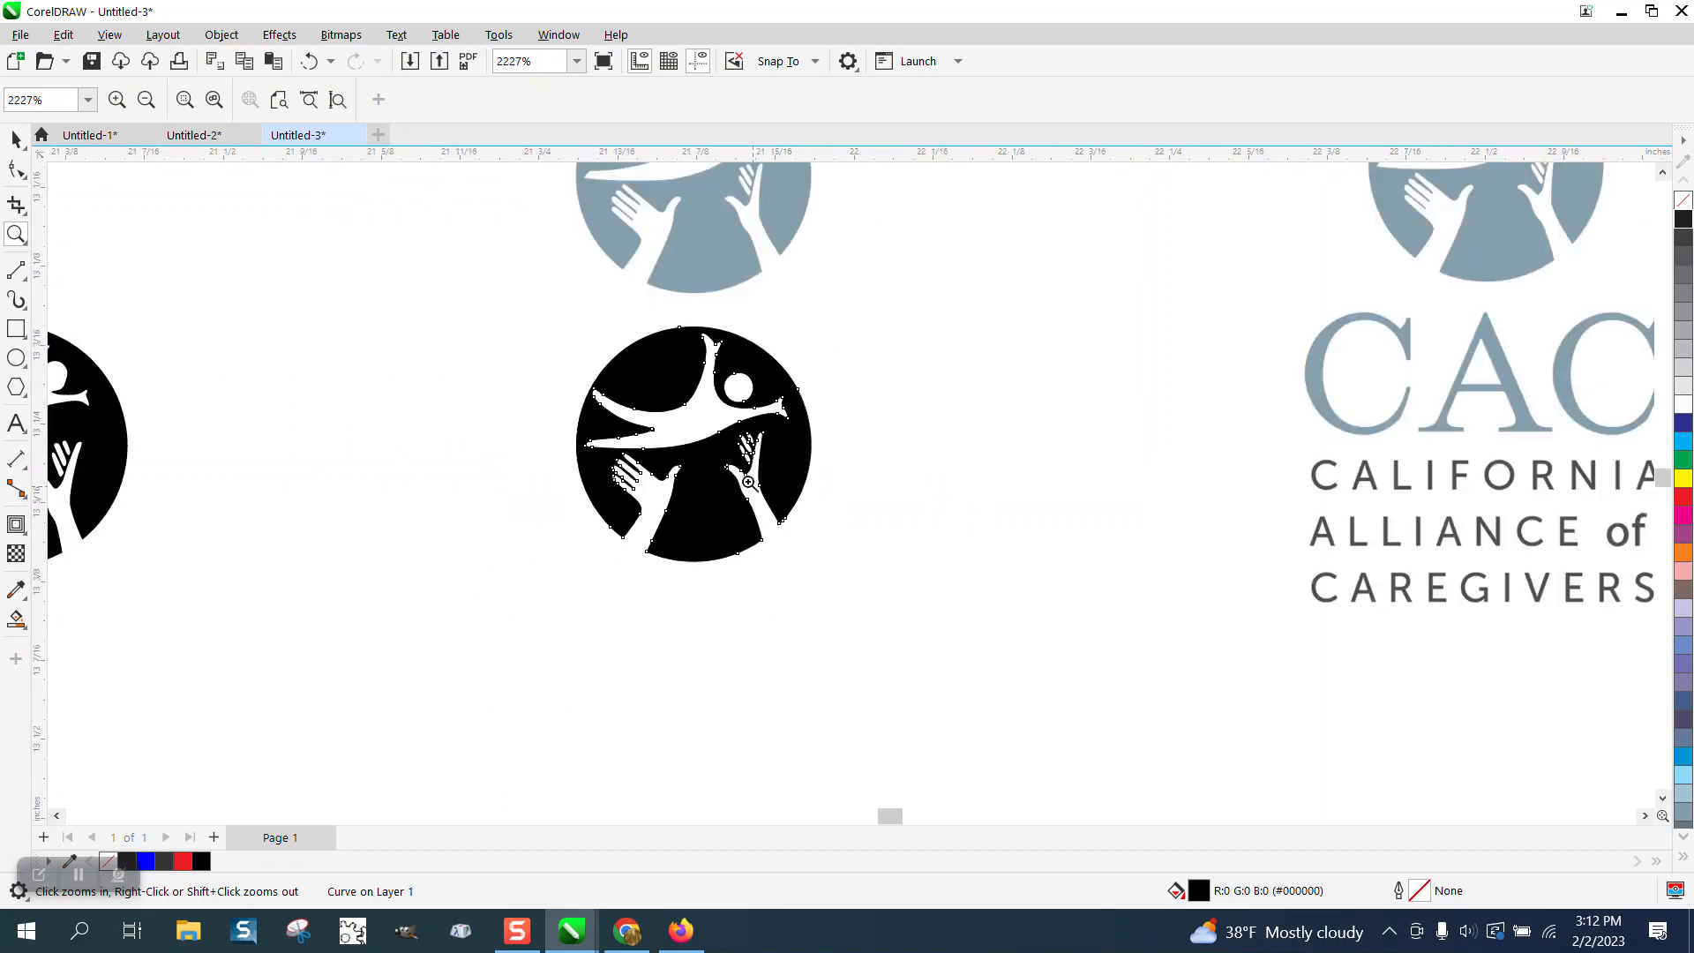
pyautogui.click(16, 139)
pyautogui.scroll(-2, 691, 601)
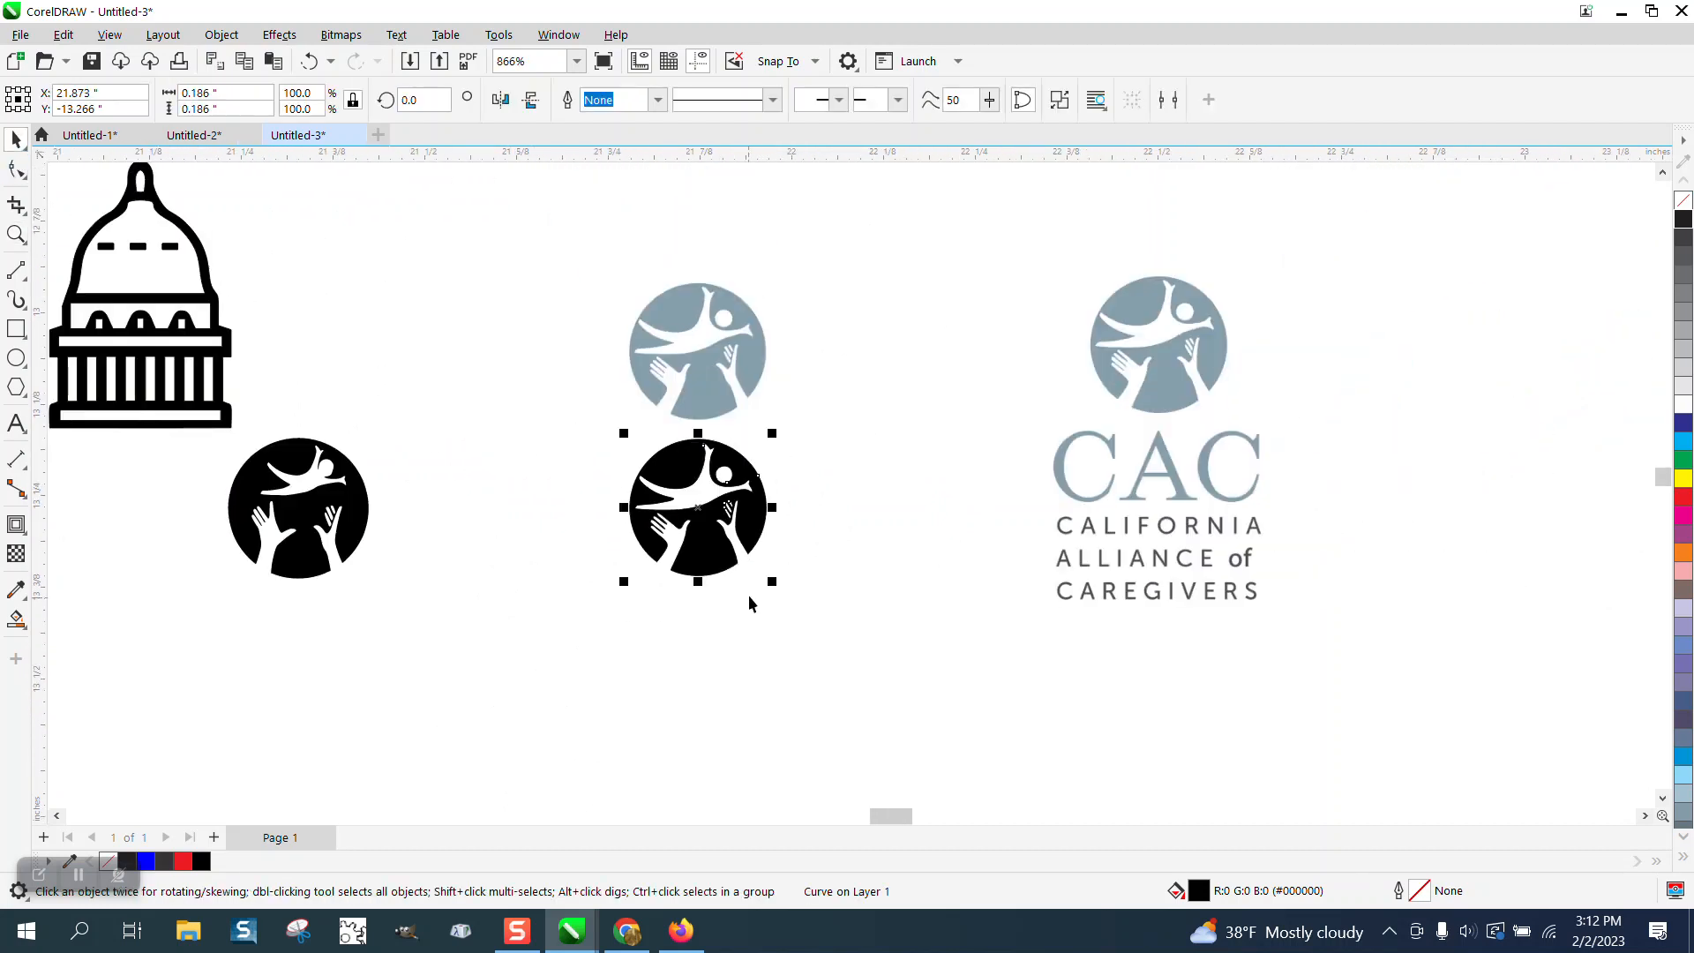
pyautogui.moveTo(779, 589); pyautogui.dragTo(911, 721)
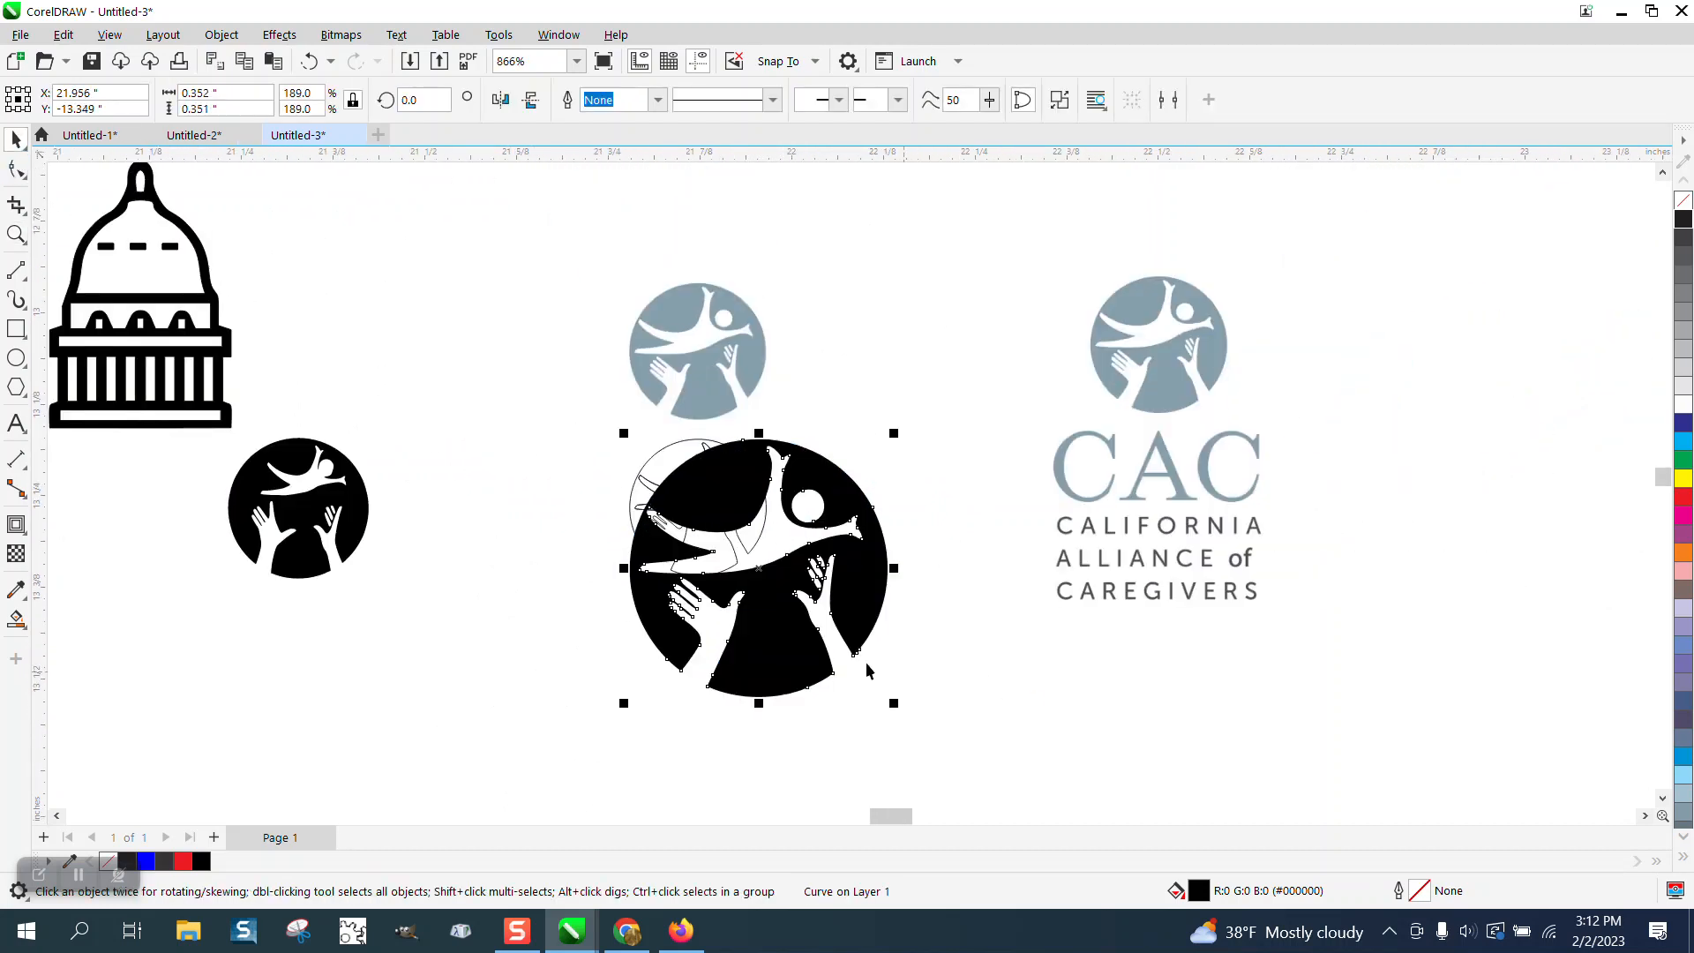
pyautogui.moveTo(861, 609); pyautogui.dragTo(530, 347)
pyautogui.moveTo(559, 183); pyautogui.dragTo(428, 311)
pyautogui.moveTo(371, 394); pyautogui.dragTo(530, 345)
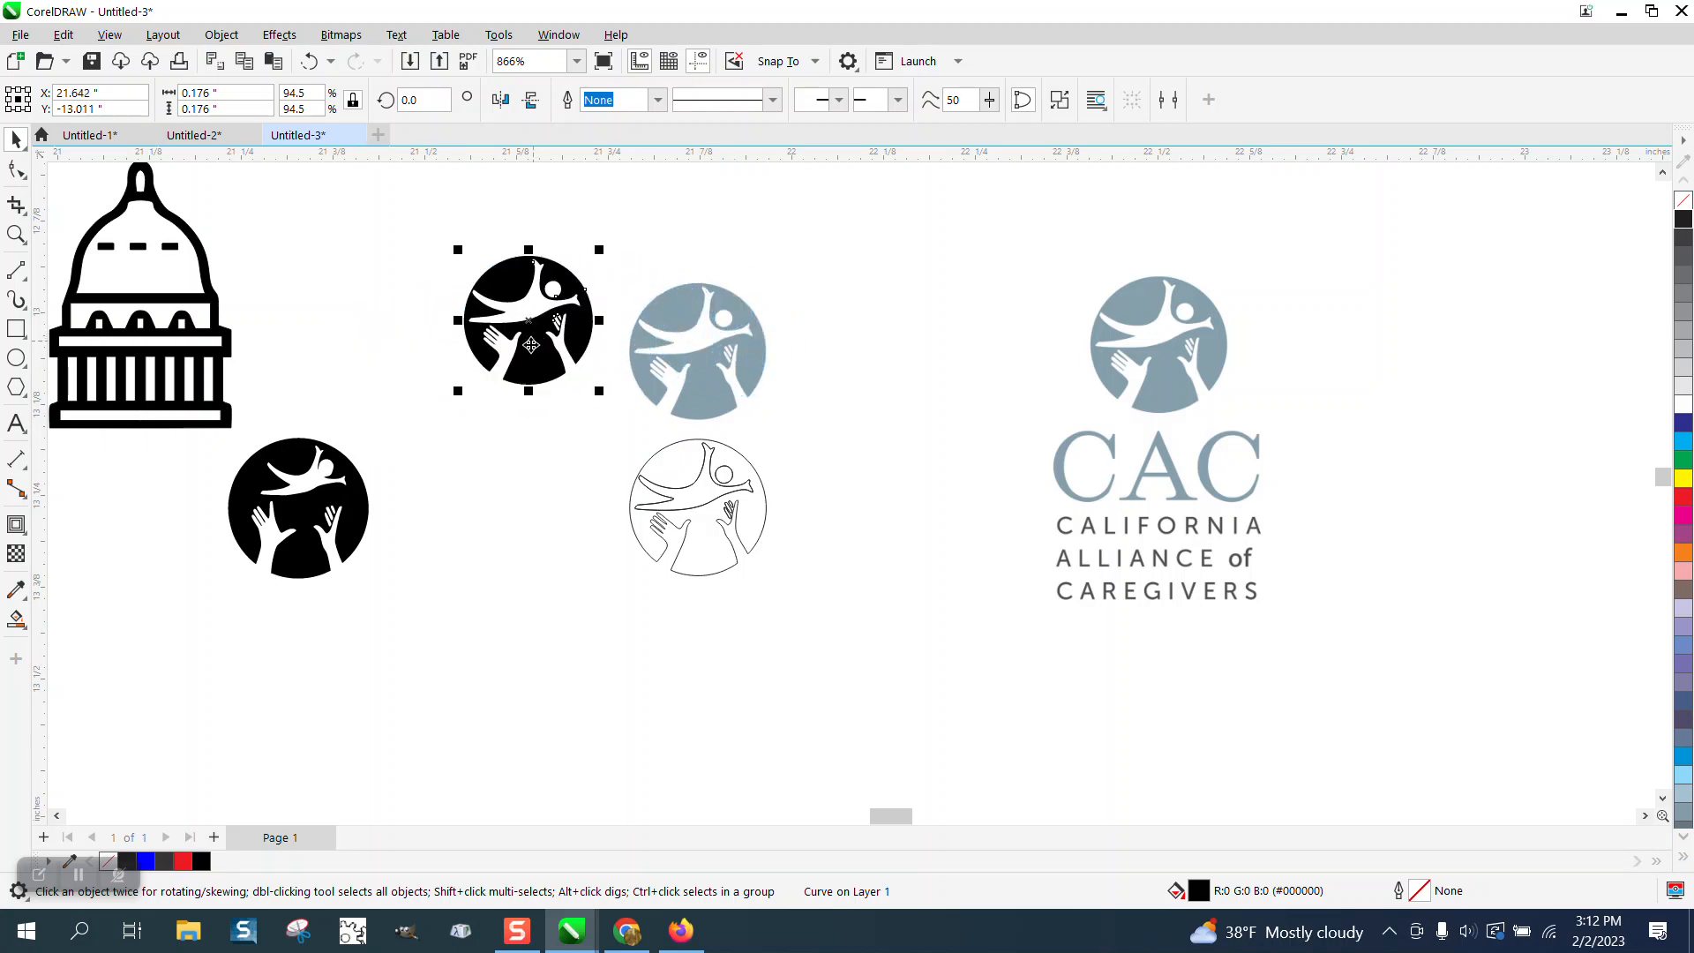
pyautogui.moveTo(351, 491); pyautogui.dragTo(402, 305)
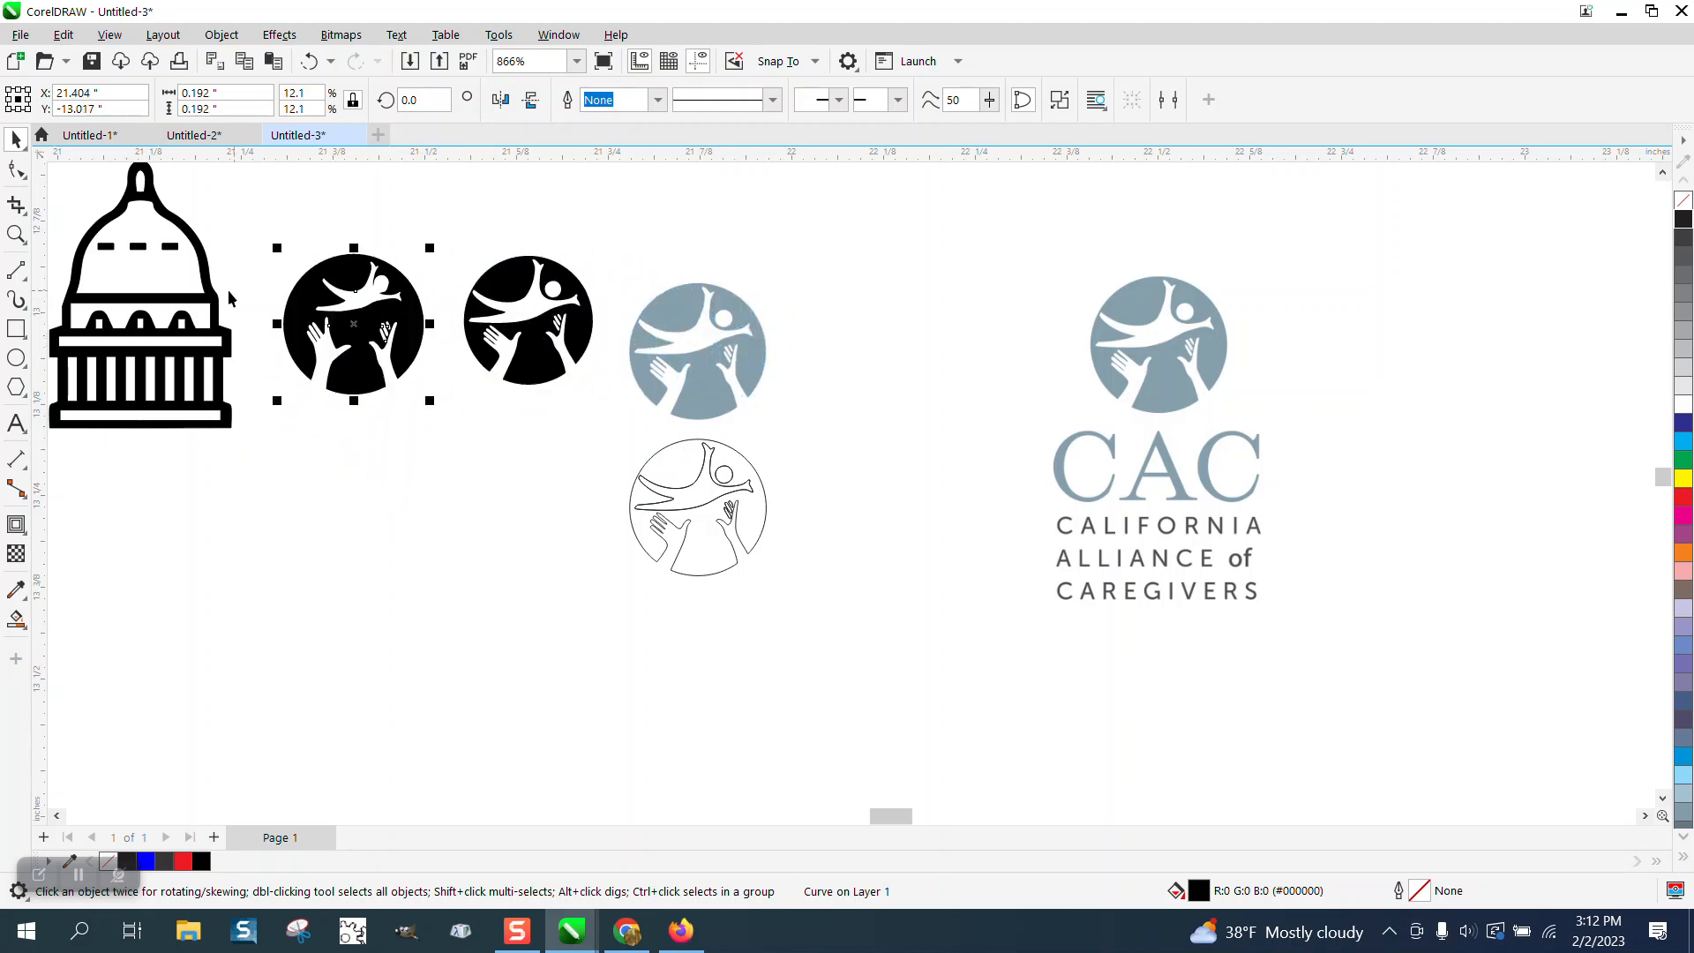
# Examine the Capitol building and the two black hands emblems up close against the traced Caregiver Day logo.
pyautogui.scroll(-1, 615, 494)
pyautogui.scroll(-2, 615, 494)
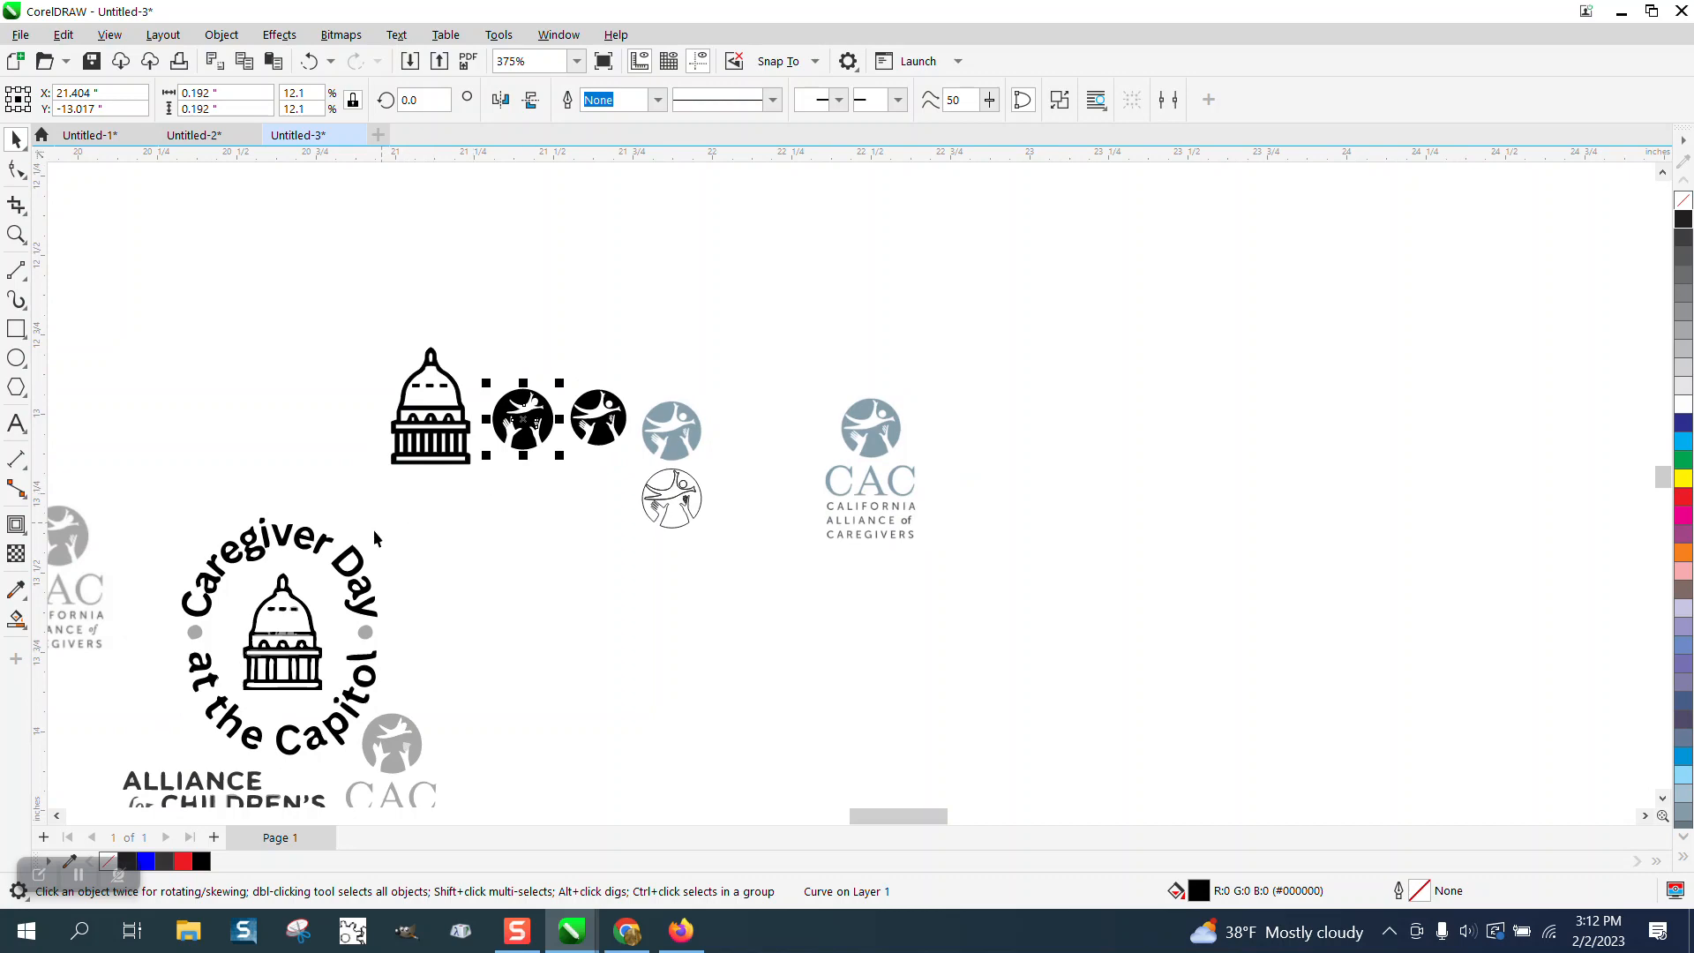
pyautogui.click(16, 233)
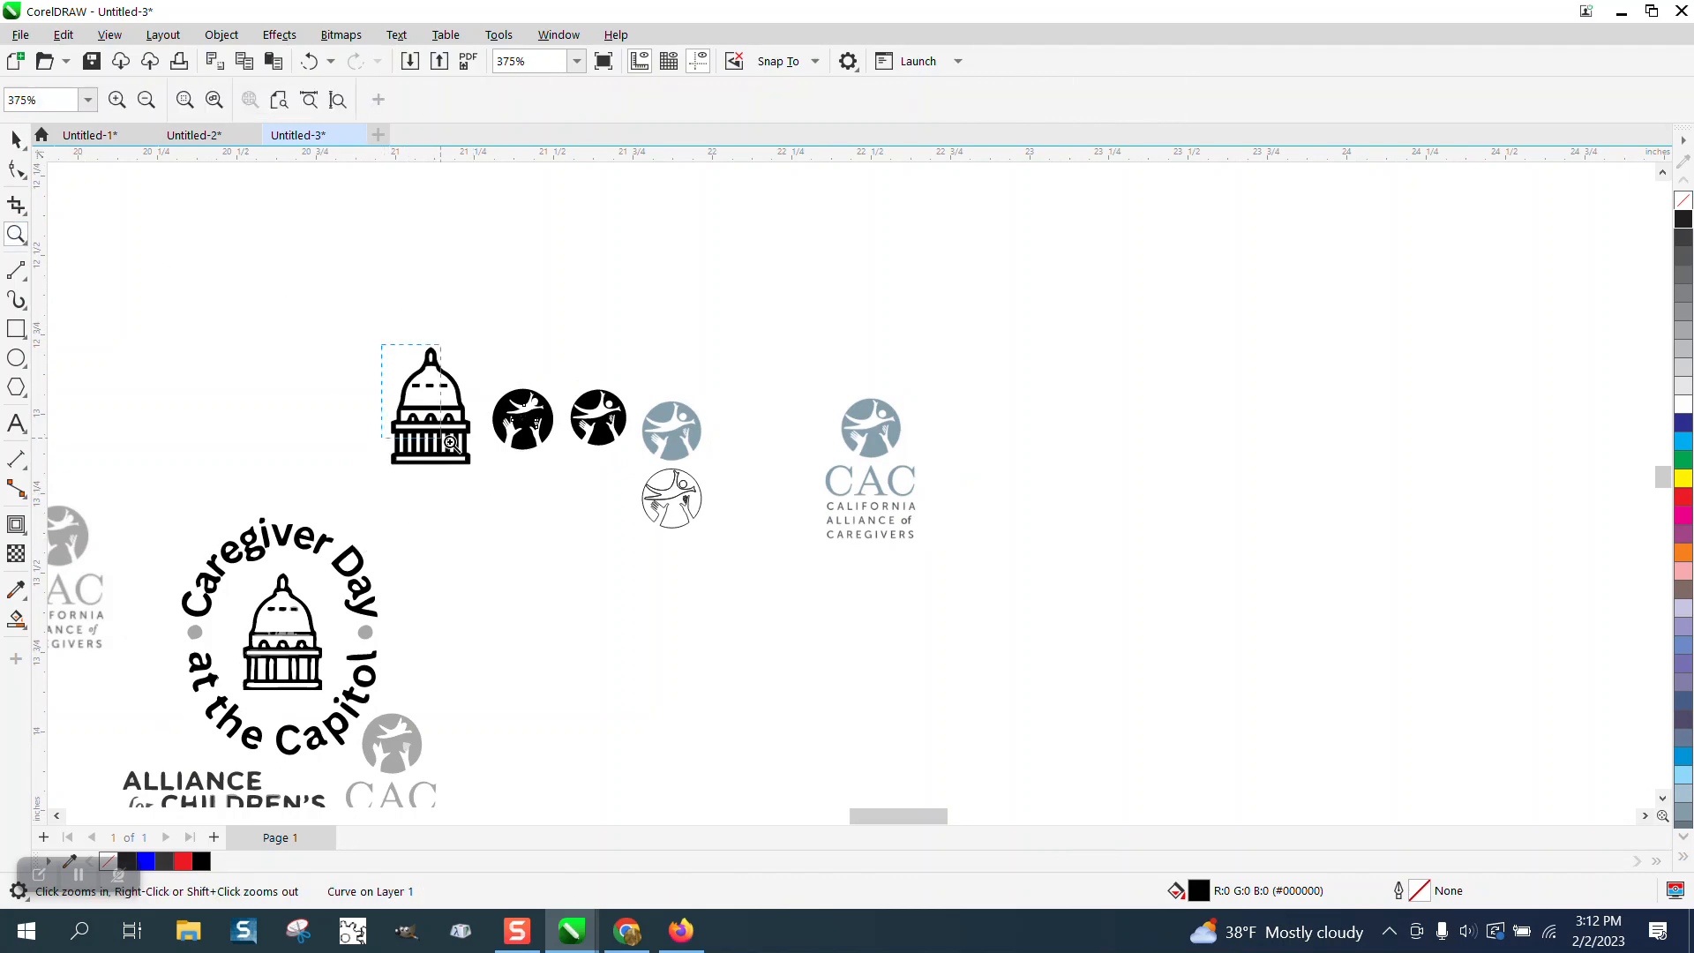
pyautogui.moveTo(407, 328); pyautogui.dragTo(516, 473)
pyautogui.scroll(-4, 513, 462)
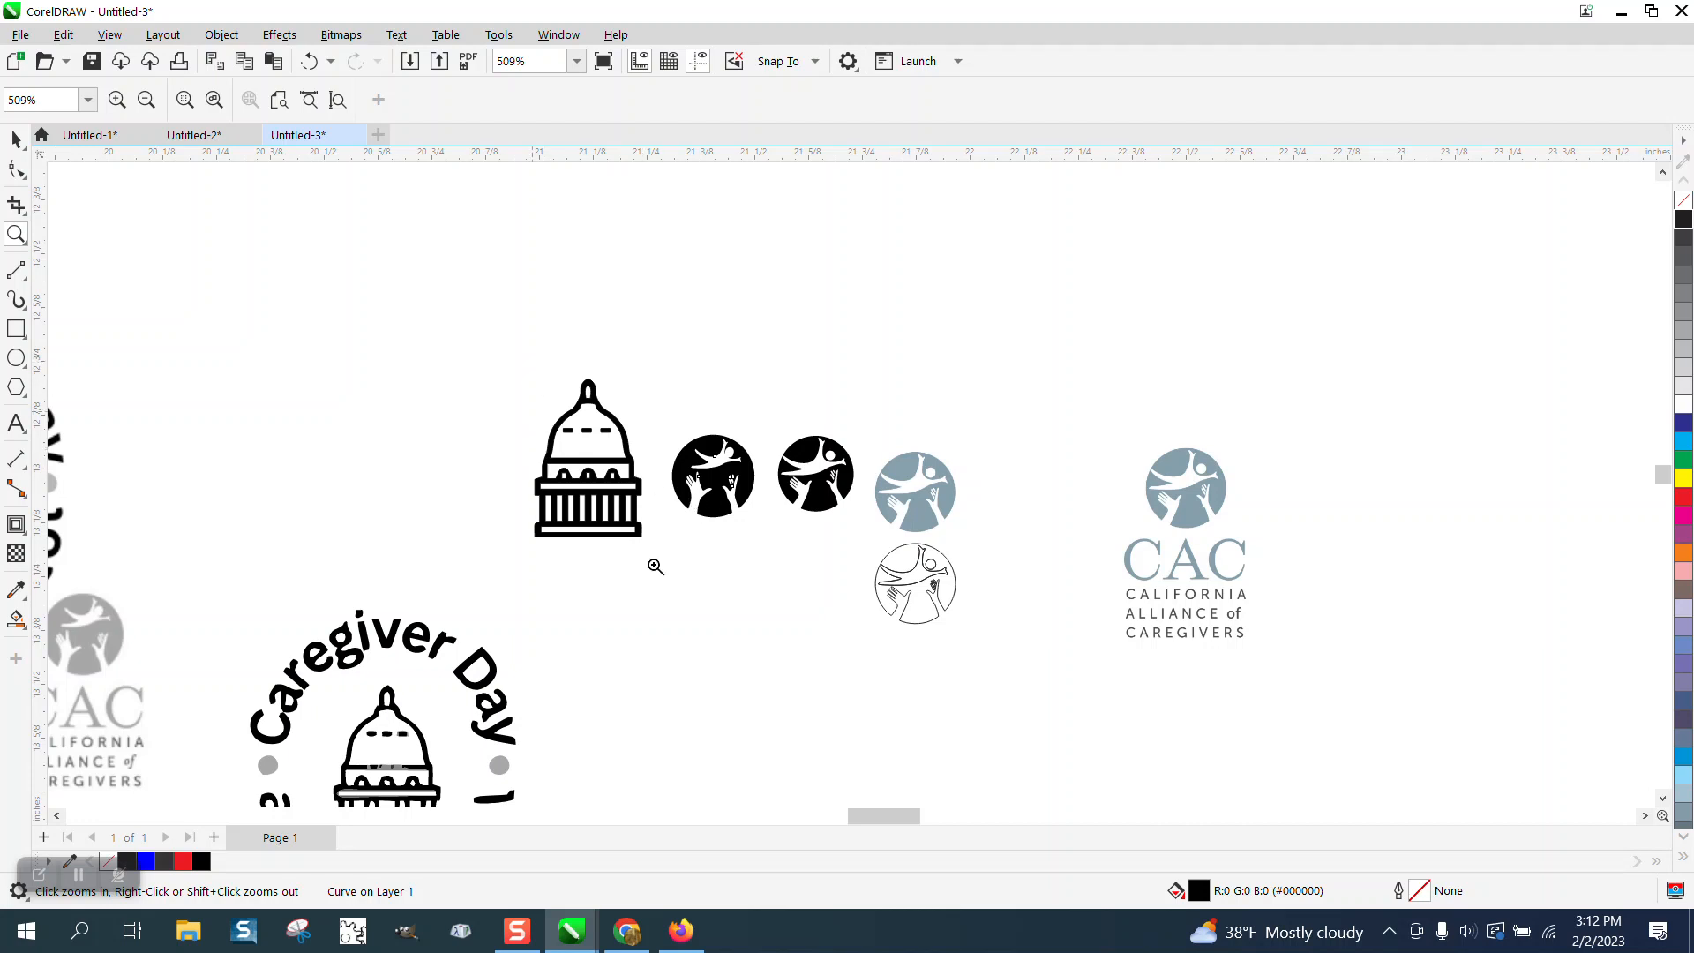
pyautogui.scroll(4, 703, 588)
pyautogui.scroll(-1, 705, 588)
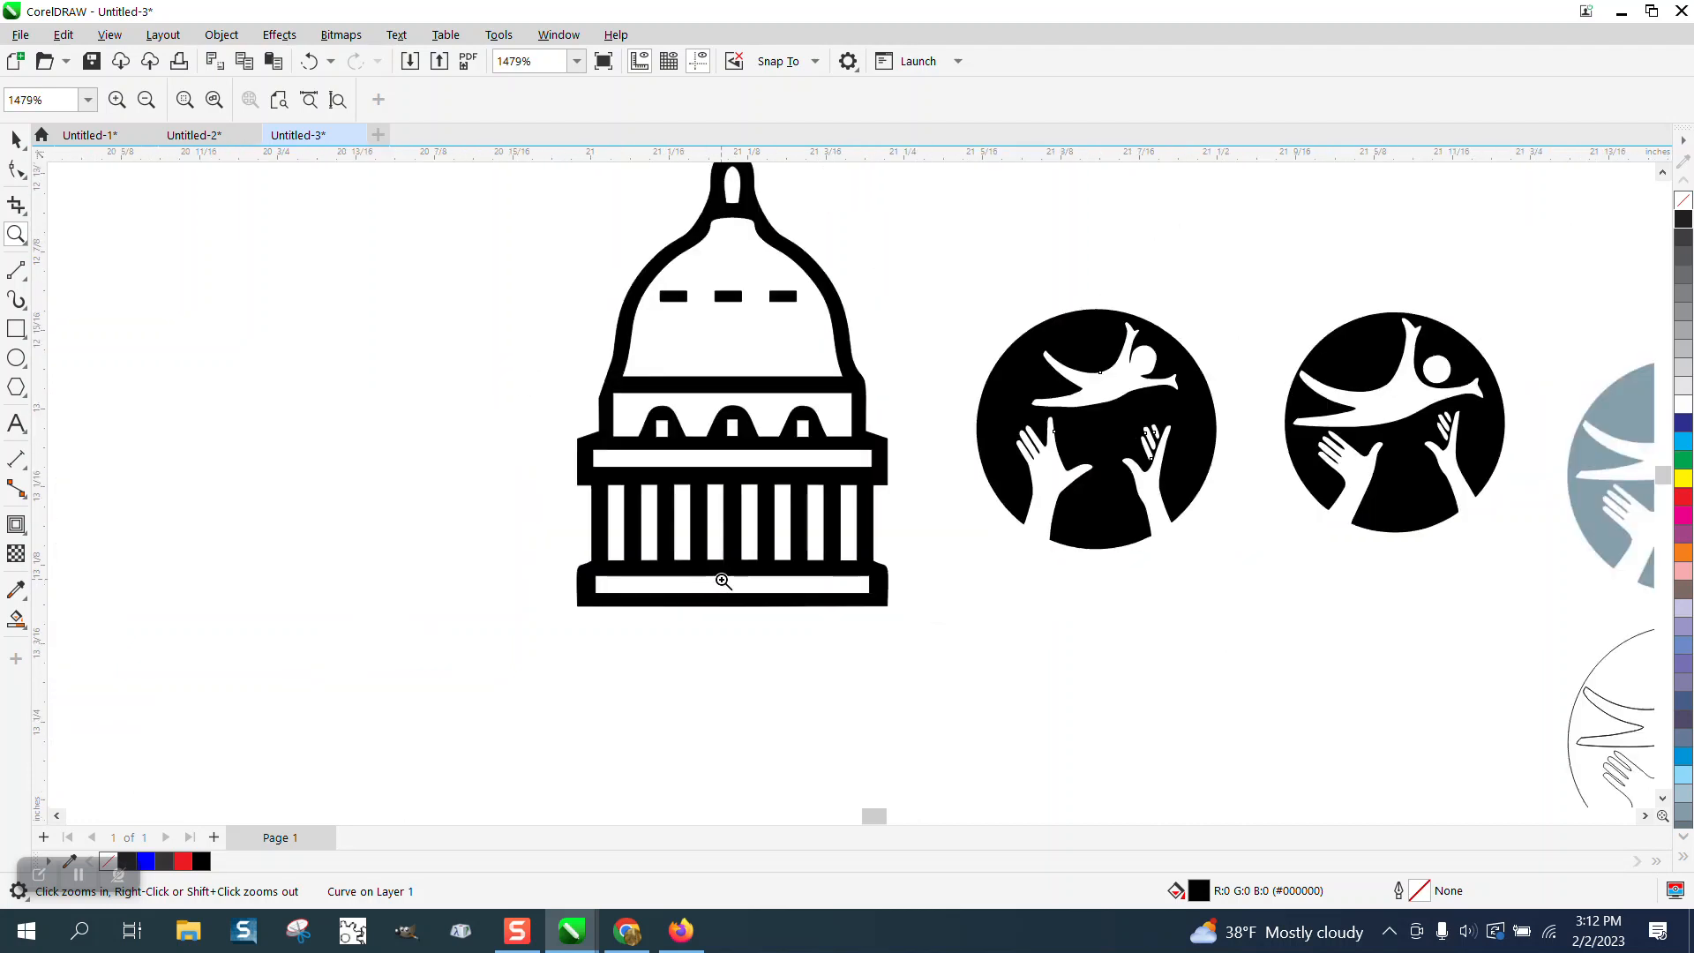